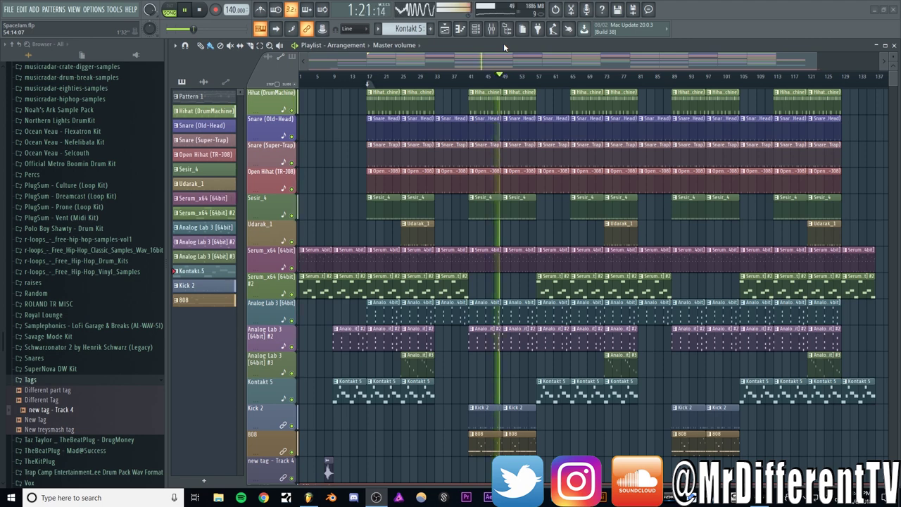
Step: Stop the song playback and show the channel rack with all channel groups listed
key("space")
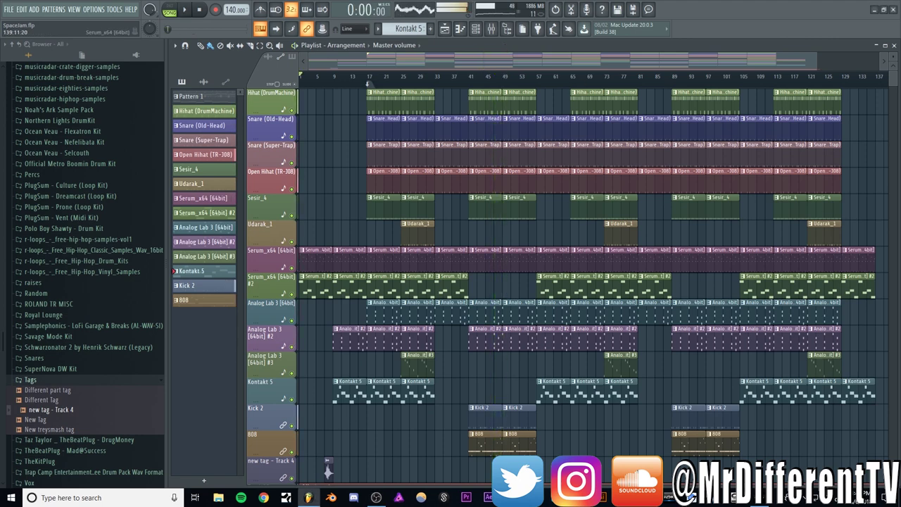
key("alt+Tab")
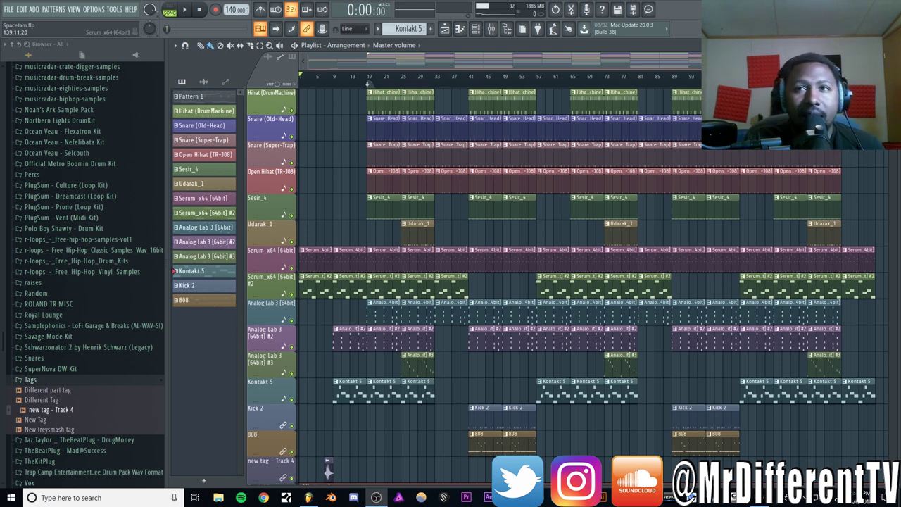
left_click(476, 29)
left_click(235, 45)
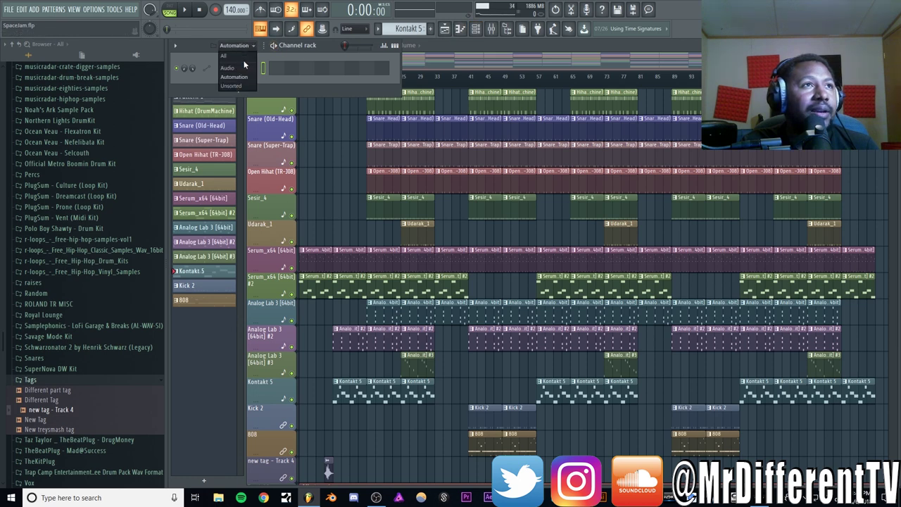
left_click(243, 58)
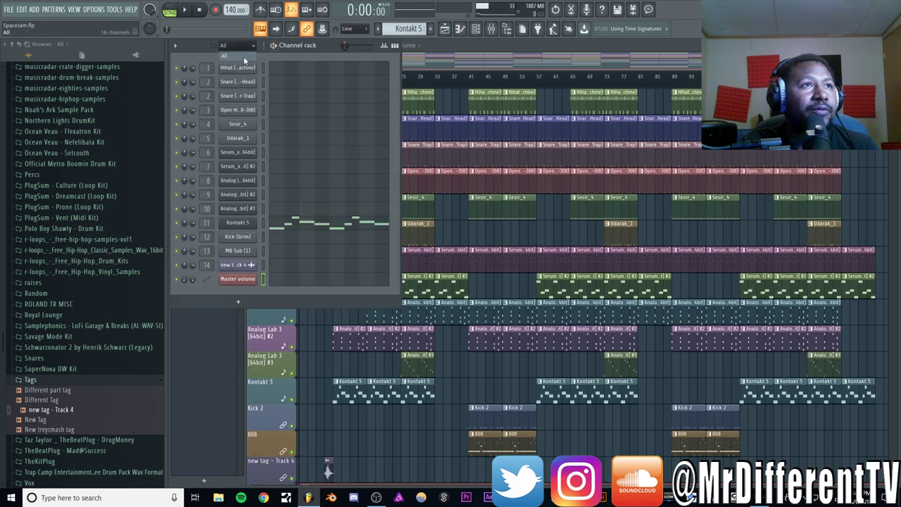
Step: Solo the hi-hat channel and play Pattern 1 in pattern mode
right_click(178, 68)
left_click(190, 73)
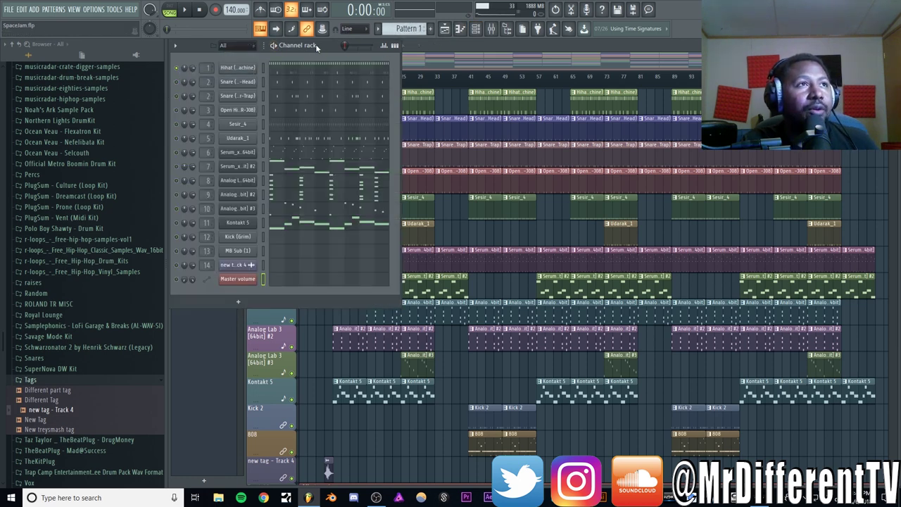
left_click(171, 12)
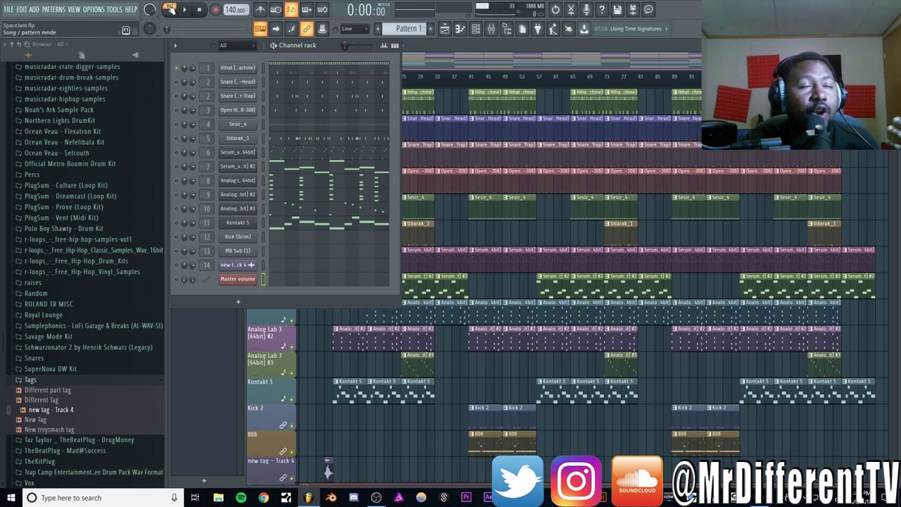
left_click(186, 13)
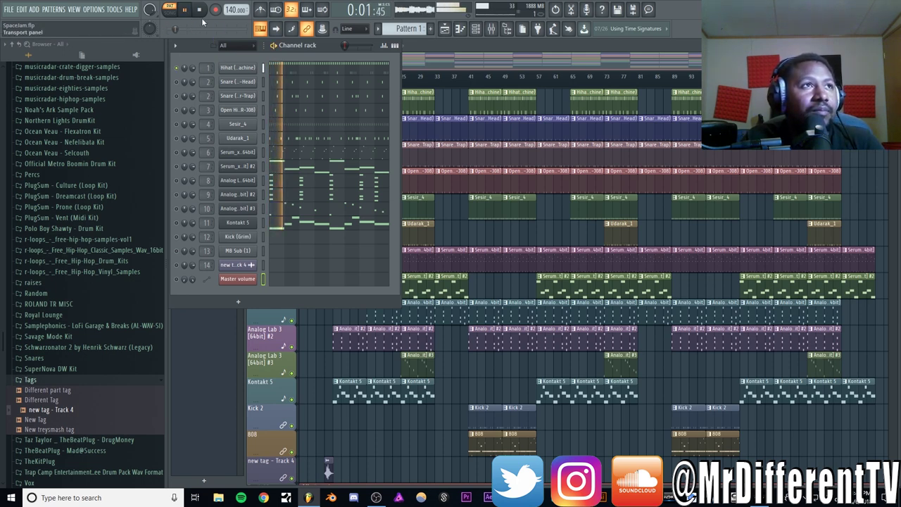
Step: Examine the hi-hat's note sequence in the piano roll during playback, and stop the pattern
left_click(301, 69)
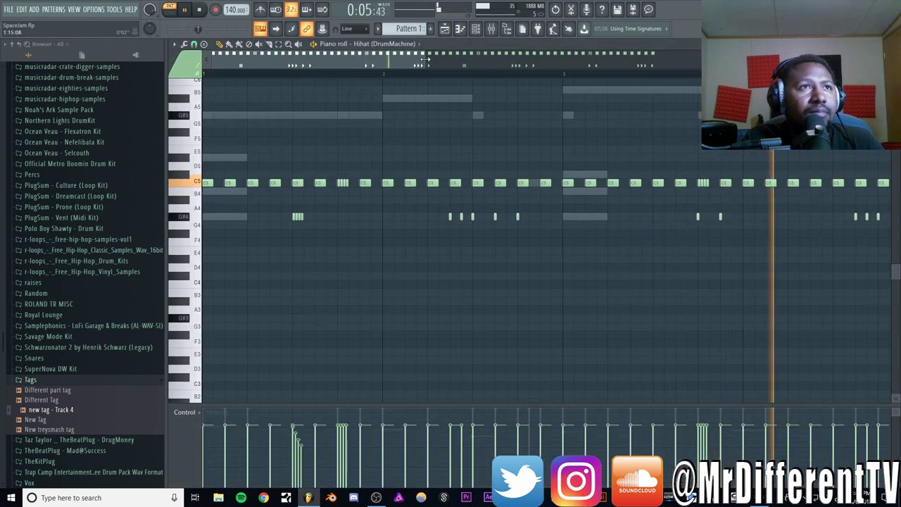
left_click_drag(424, 53, 561, 66)
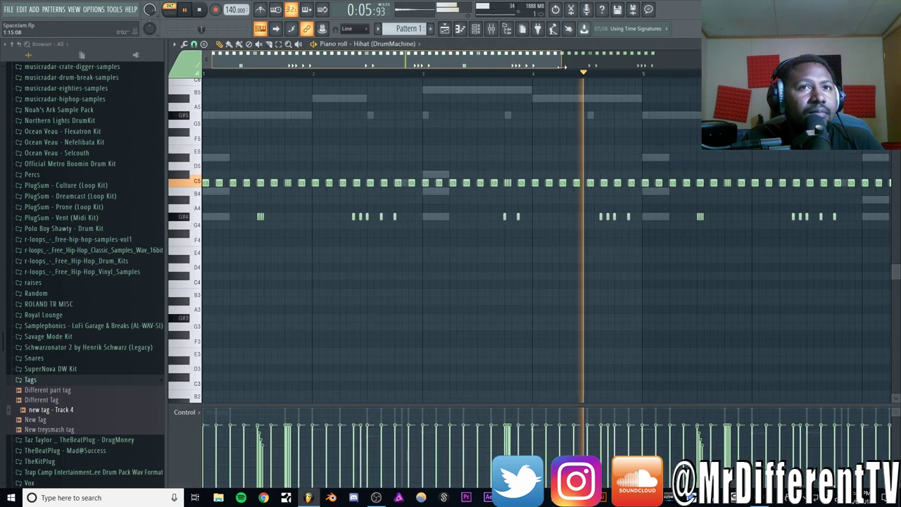
left_click(199, 10)
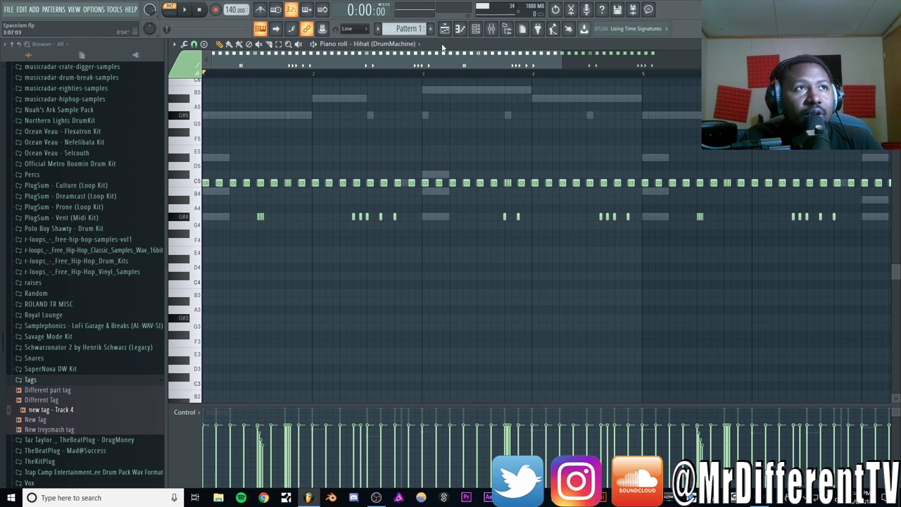
Step: Open the bx_console SSL 4000 E on the hi-hat mixer track and switch its expander to Gate mode
left_click(490, 28)
left_click(227, 322)
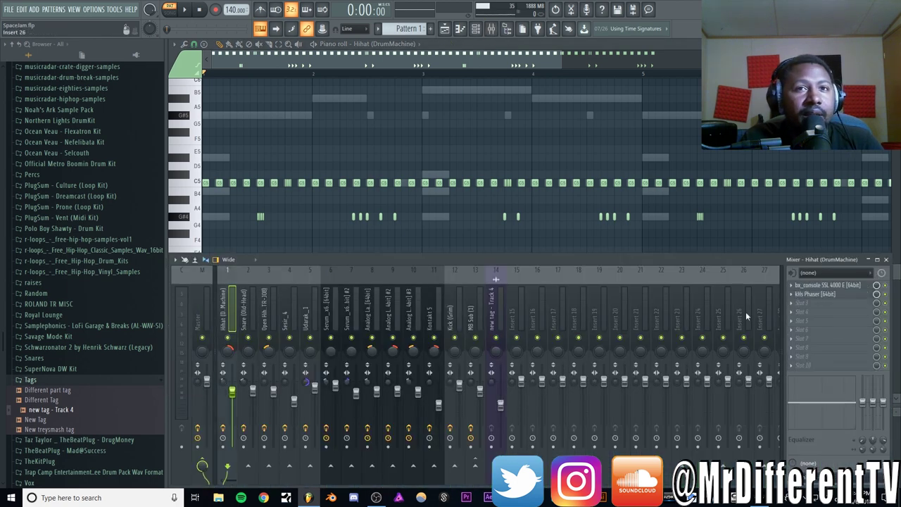
left_click(829, 288)
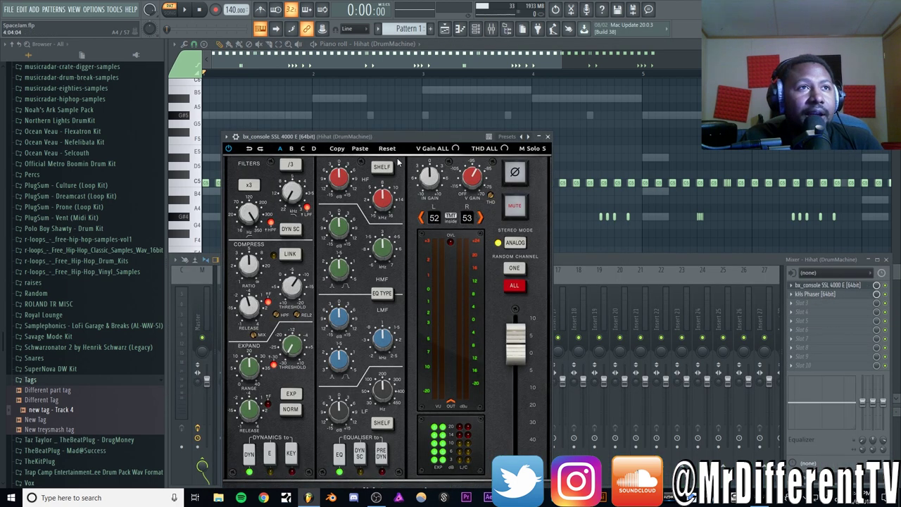
left_click_drag(392, 134, 389, 73)
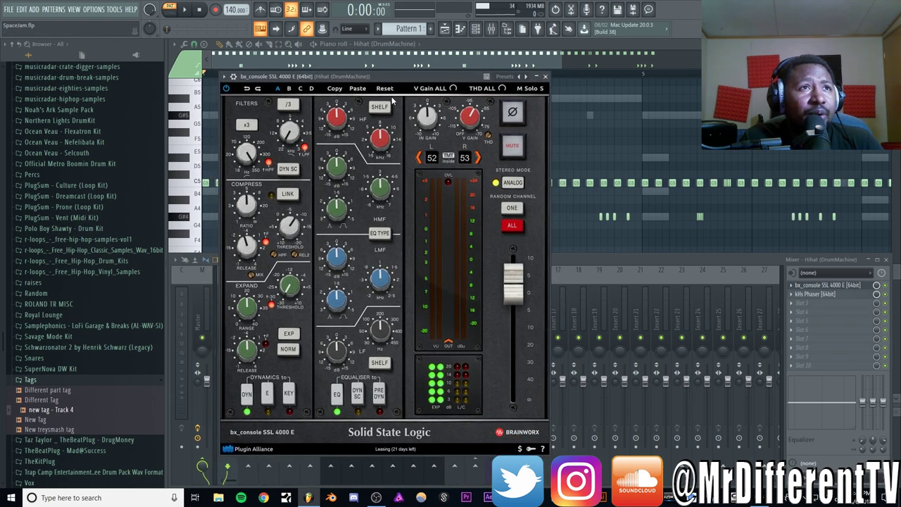
left_click_drag(385, 77, 373, 76)
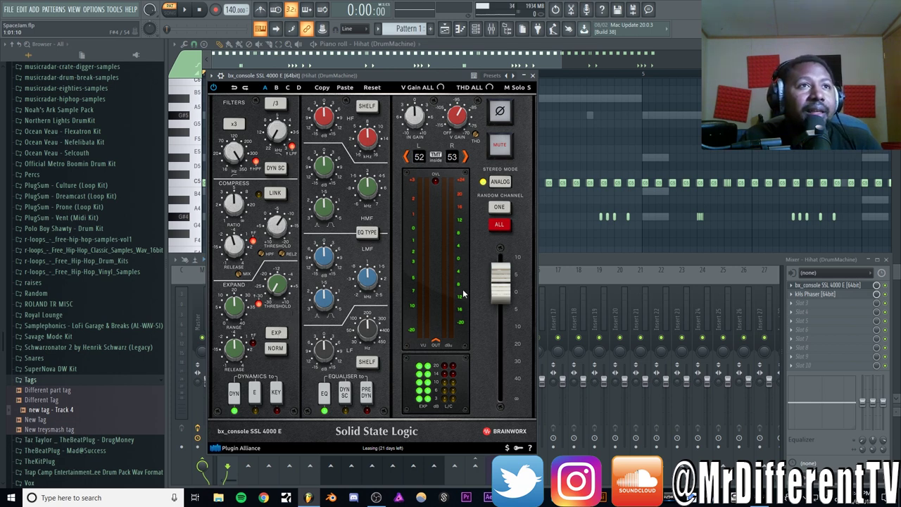
left_click(276, 333)
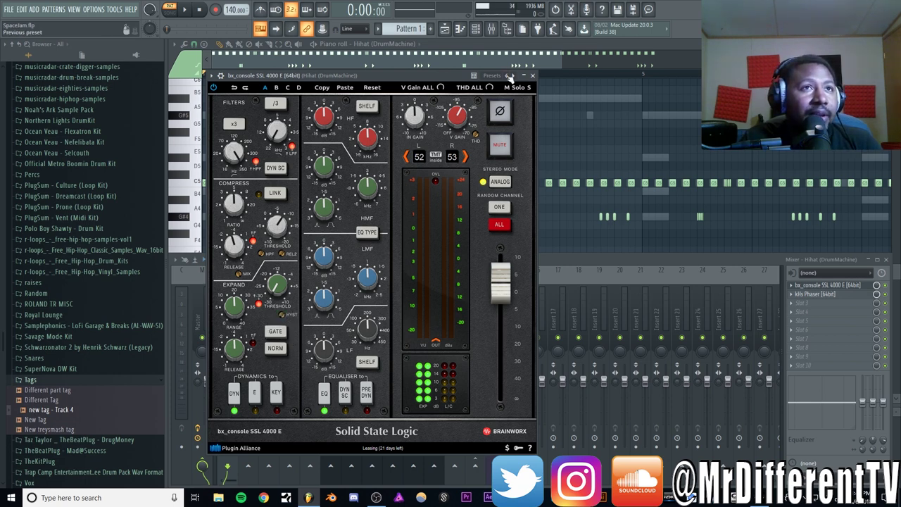
left_click(532, 75)
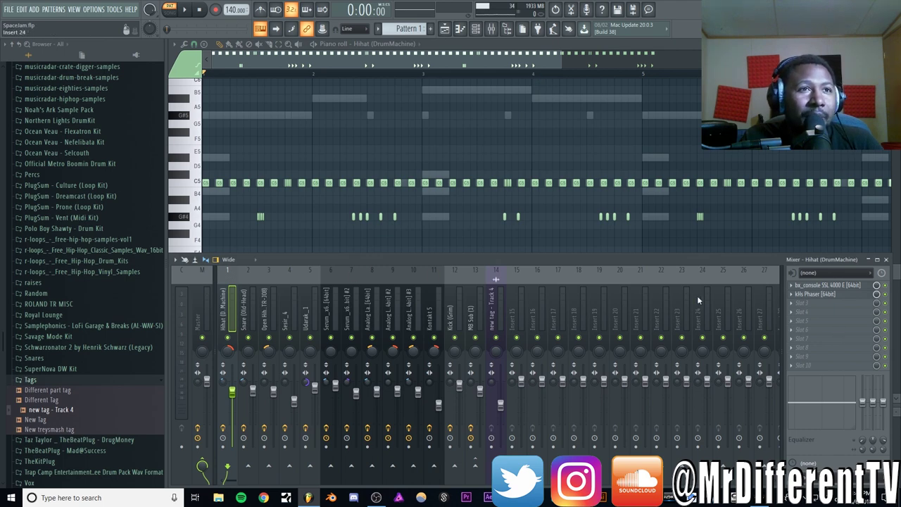
Step: Open the hi-hat's kHs Phaser and compare the pattern's sound with the effect bypassed and enabled
left_click(815, 294)
left_click_drag(555, 206, 379, 174)
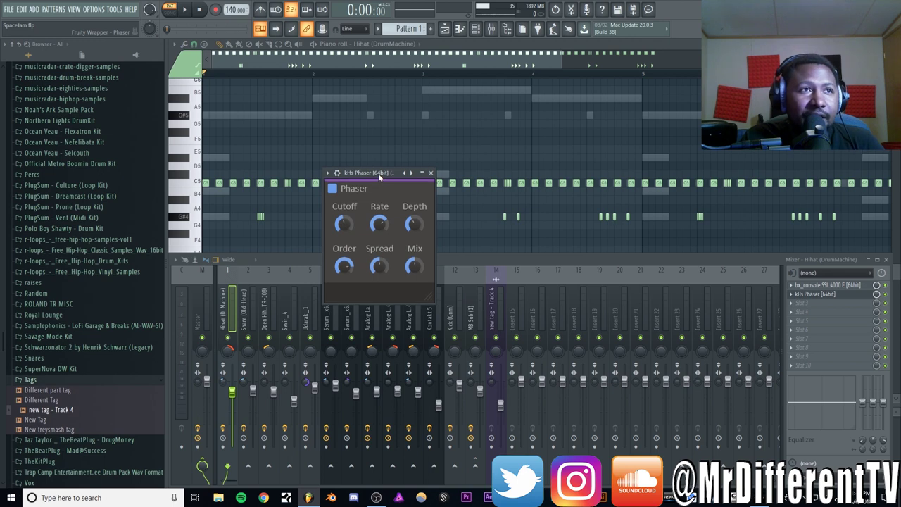
left_click(887, 298)
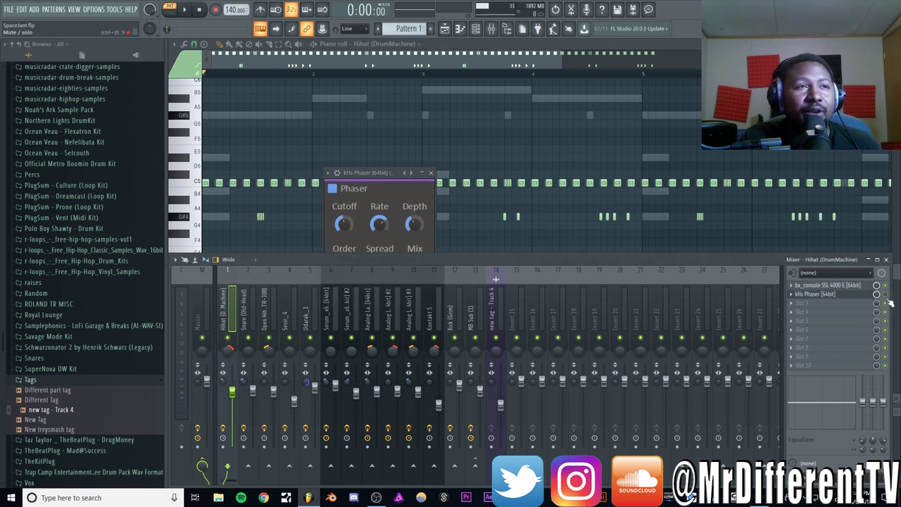
key("space")
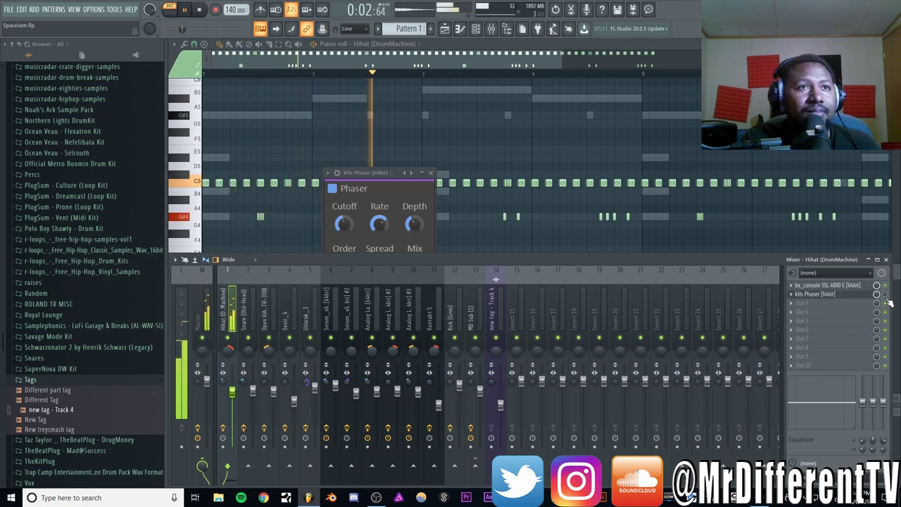
key("space")
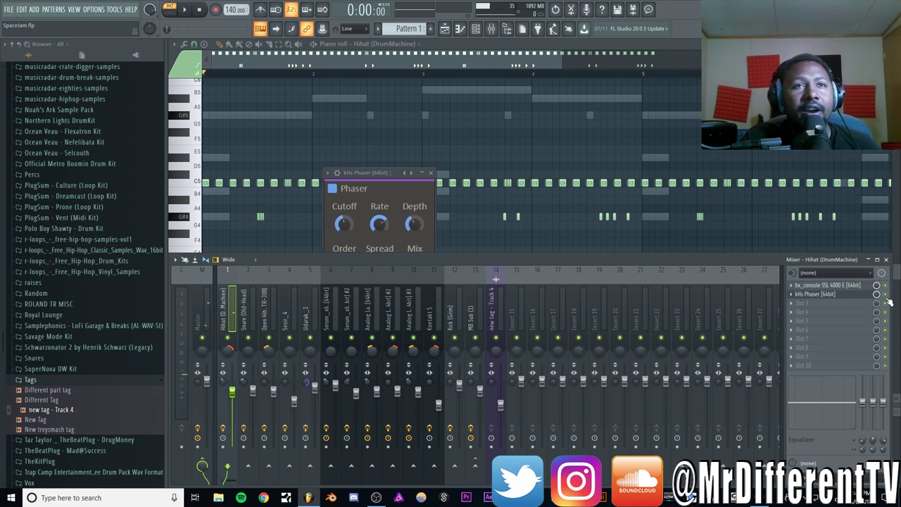
key("space")
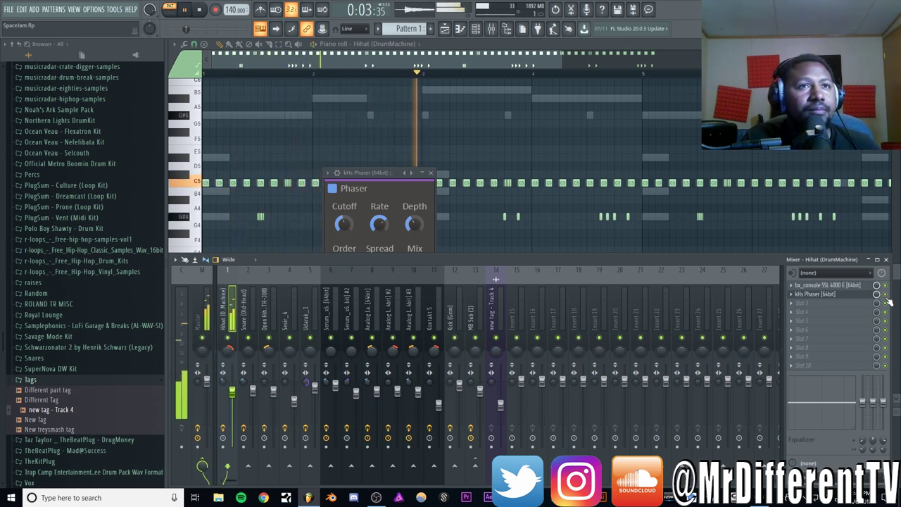
key("space")
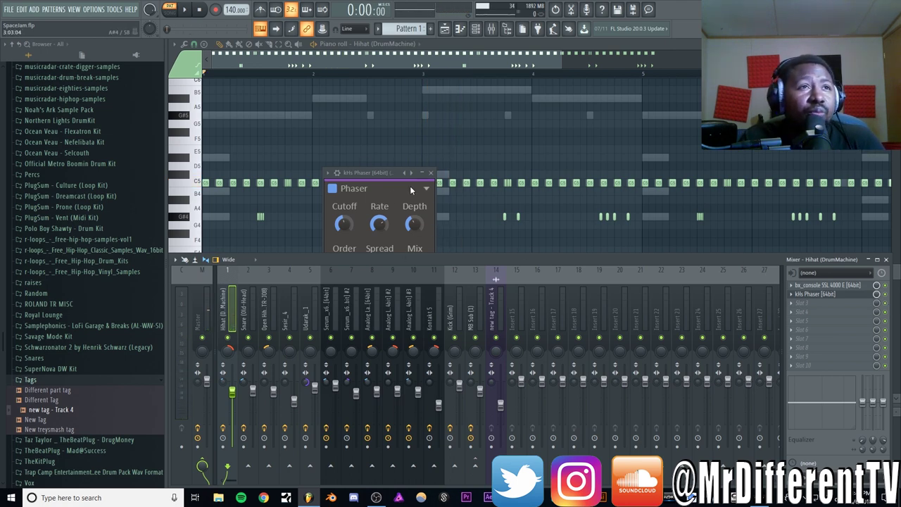
left_click_drag(388, 172, 305, 121)
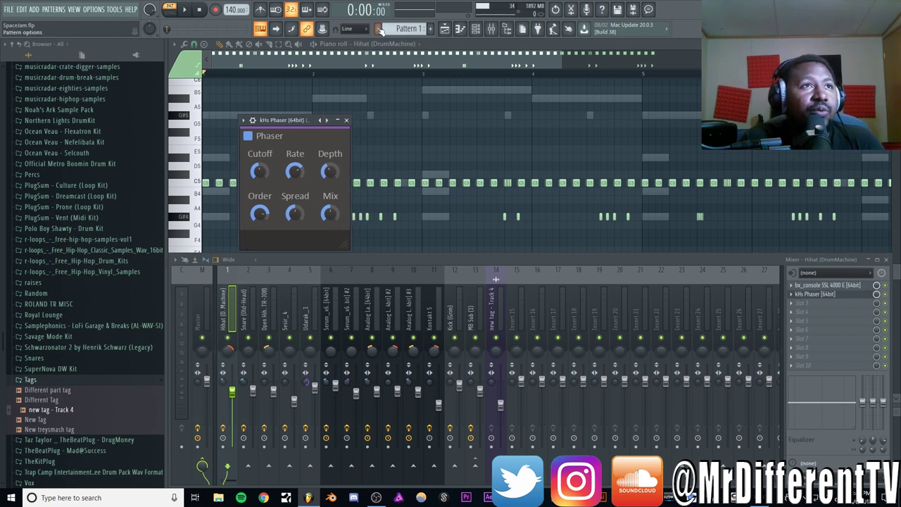
Step: Bring up the channel rack, select the Snare (Old-Head) pattern and audition it with all channels active
left_click(461, 30)
left_click(475, 31)
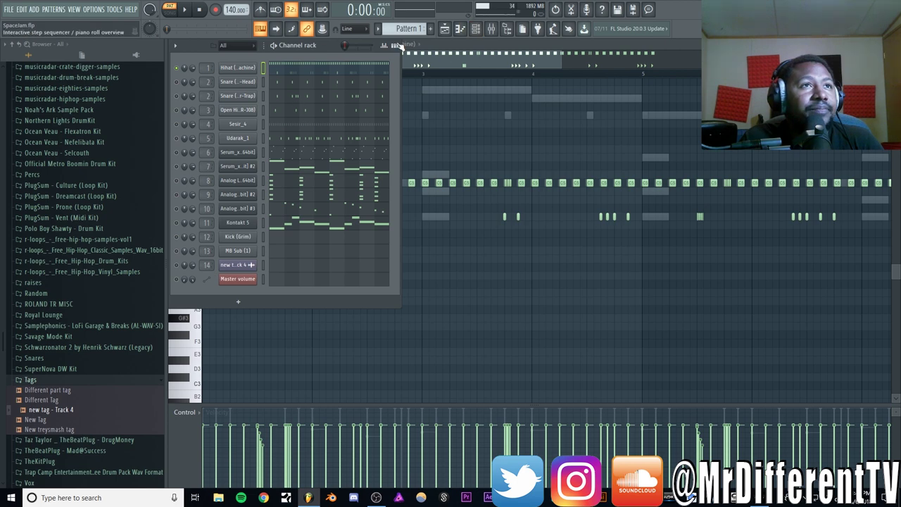
scroll(412, 29, "down", 1)
scroll(412, 29, "down", 1)
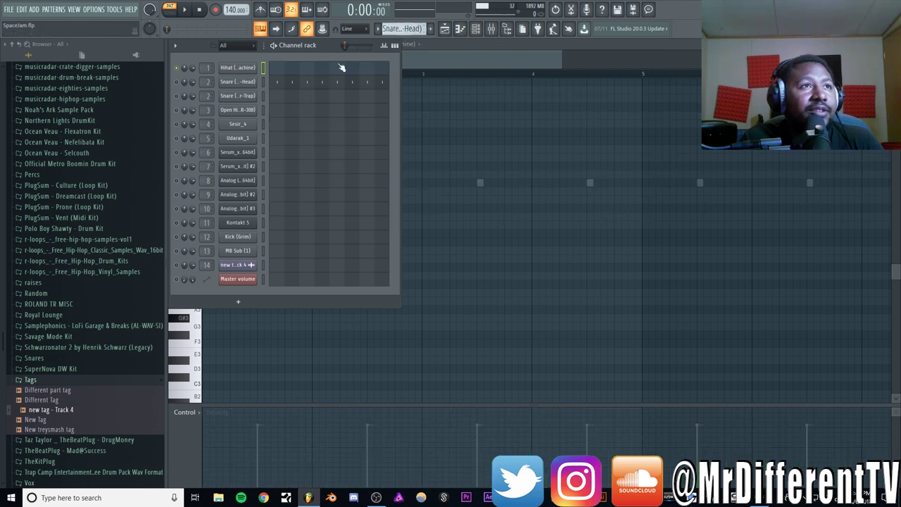
right_click(185, 85)
left_click(191, 89)
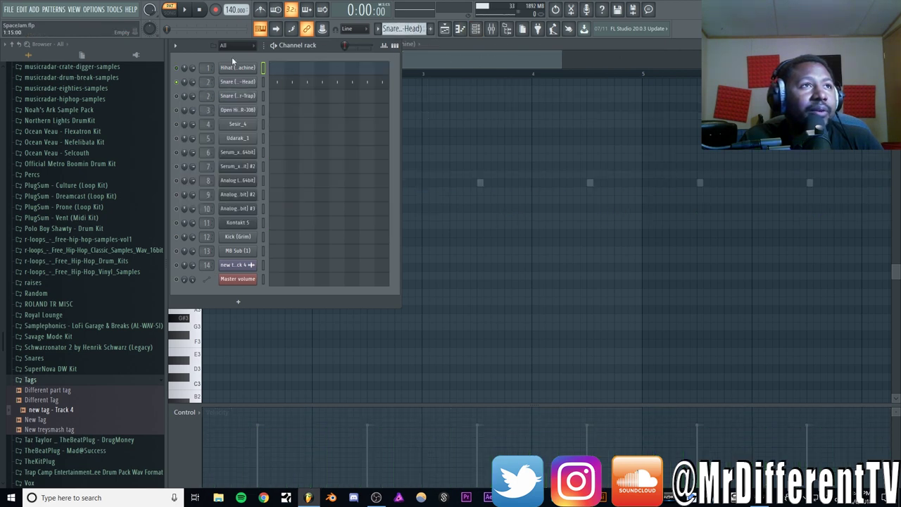
right_click(182, 83)
left_click(189, 89)
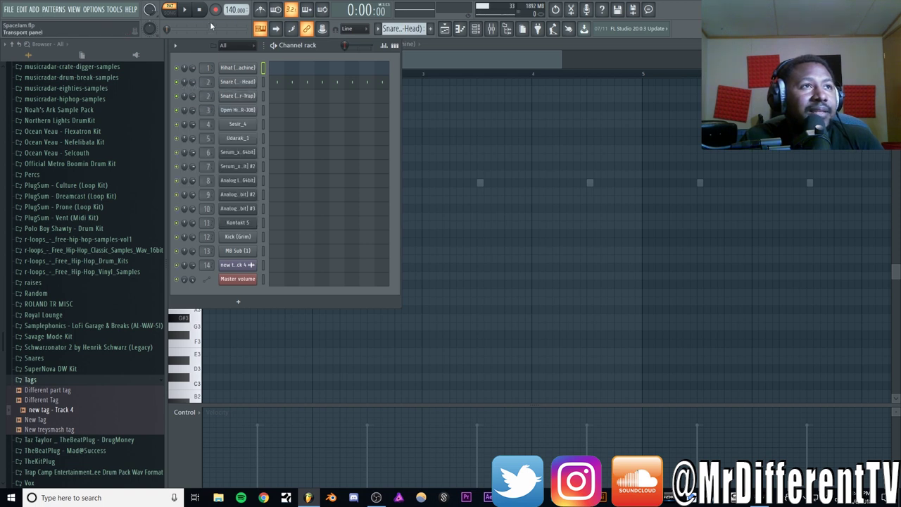
left_click(188, 13)
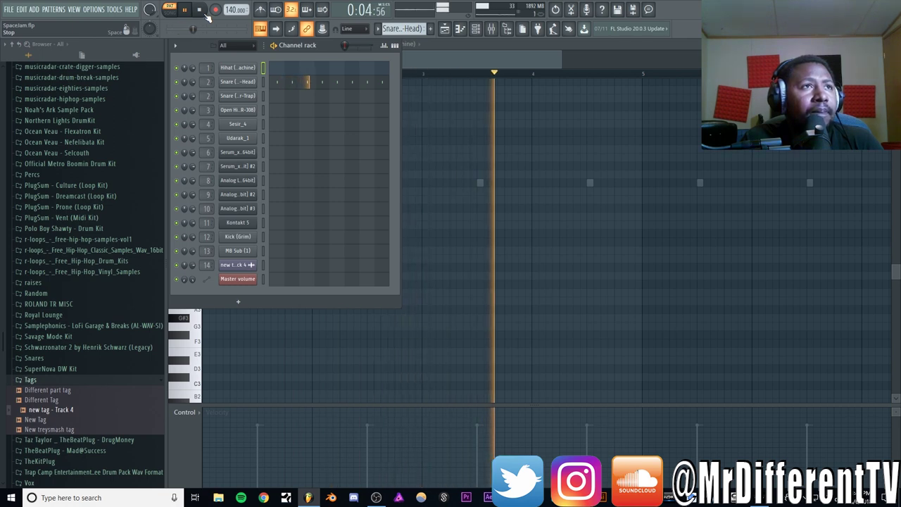
left_click(203, 12)
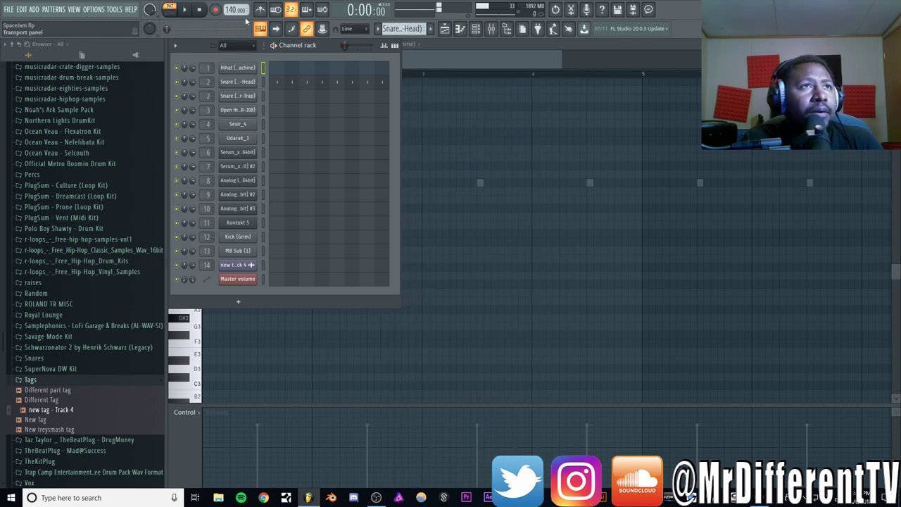
Step: Return to Pattern 1, solo the Snare (Super-Trap) channel and audition it
scroll(404, 30, "up", 2)
right_click(184, 86)
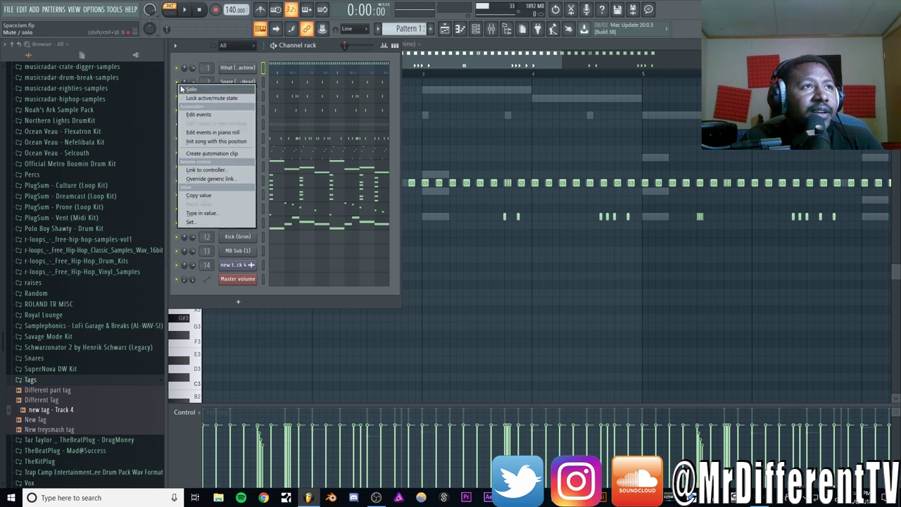
left_click(182, 98)
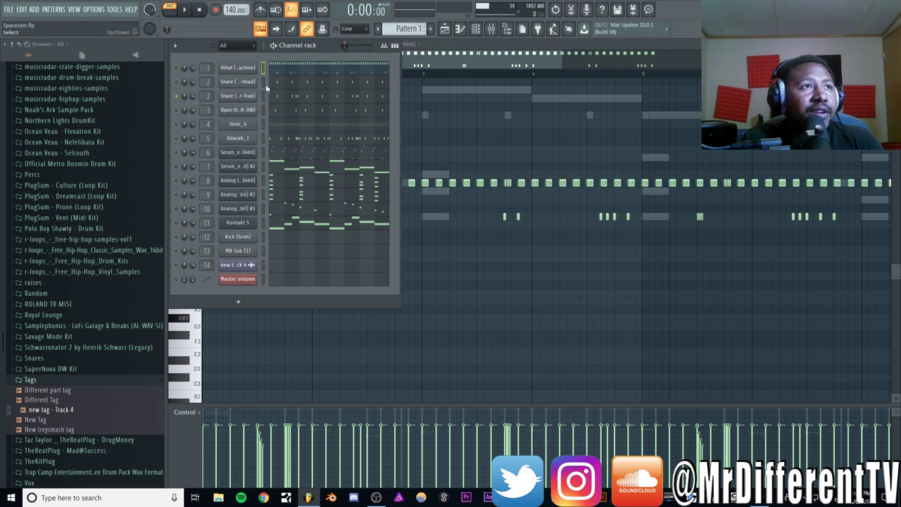
left_click(189, 12)
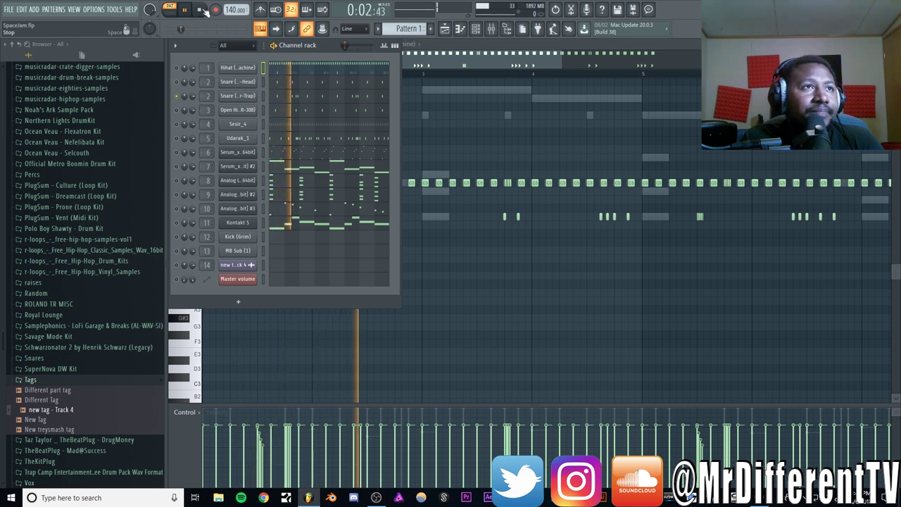
key("space")
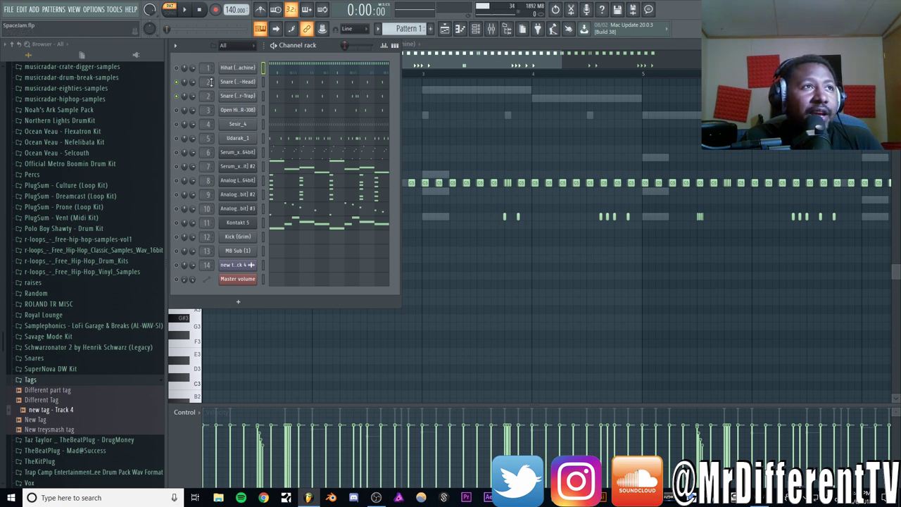
Step: Open the Fruity Reeverb 2 on the Snare (Old-Head) mixer track and move its window clear of the snare channels
left_click(492, 29)
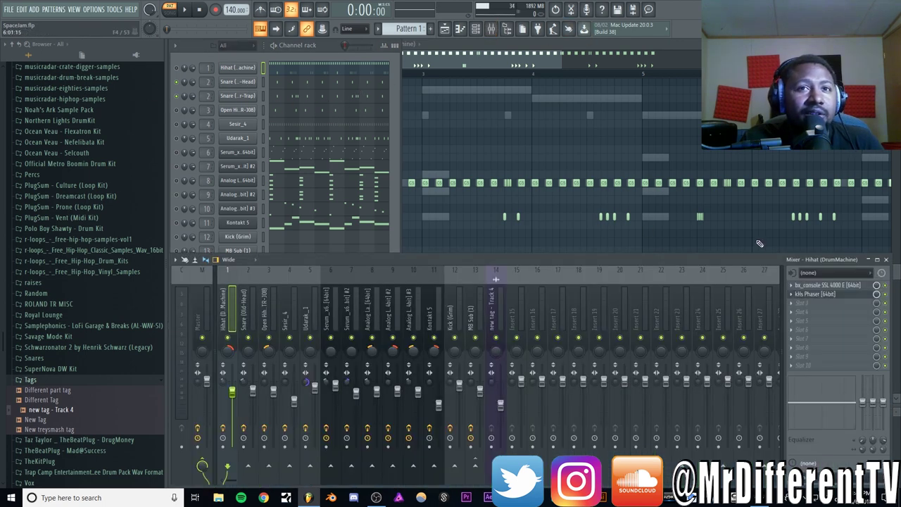
left_click(246, 312)
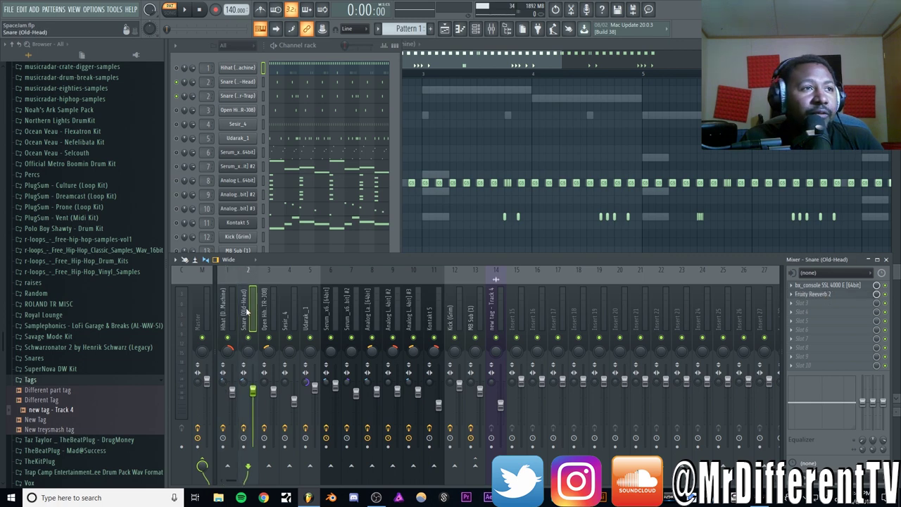
left_click(861, 294)
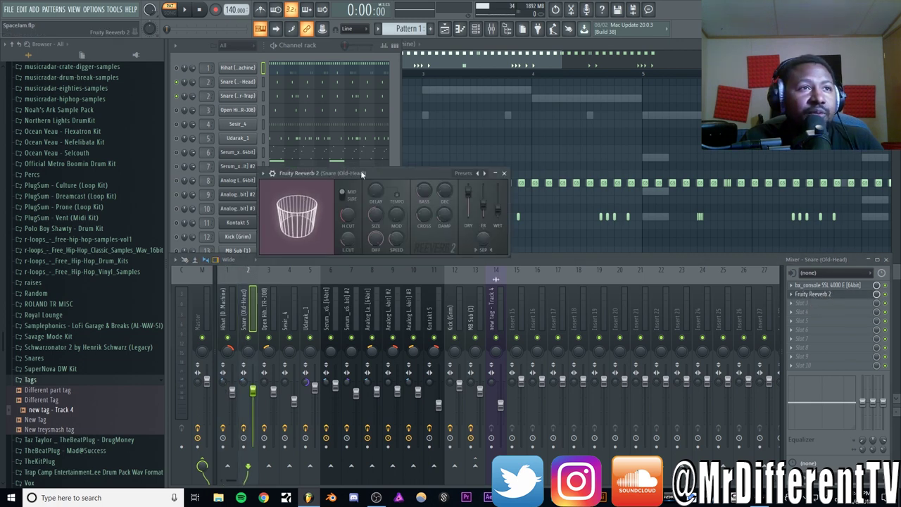
left_click_drag(361, 172, 272, 168)
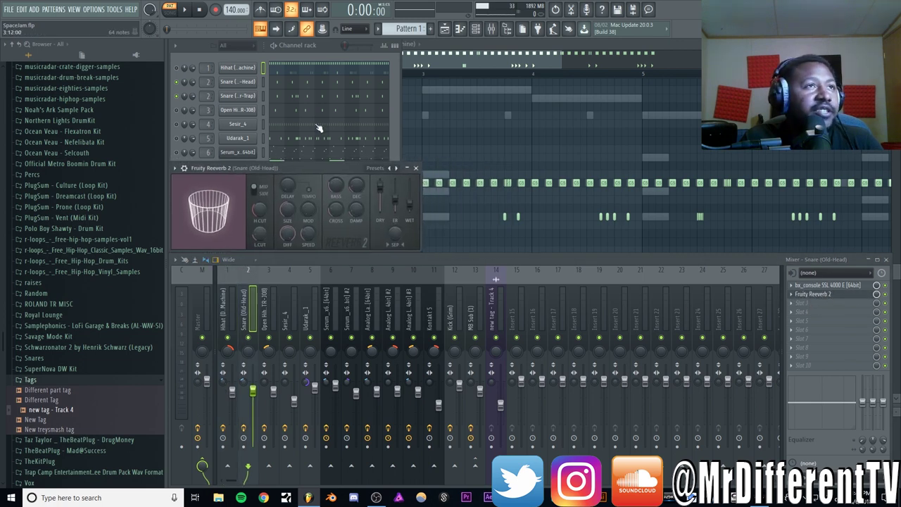
Step: Audition the Snare (Old-Head) and Snare (Super-Trap) channels together in Pattern 1
left_click(188, 9)
left_click(324, 53)
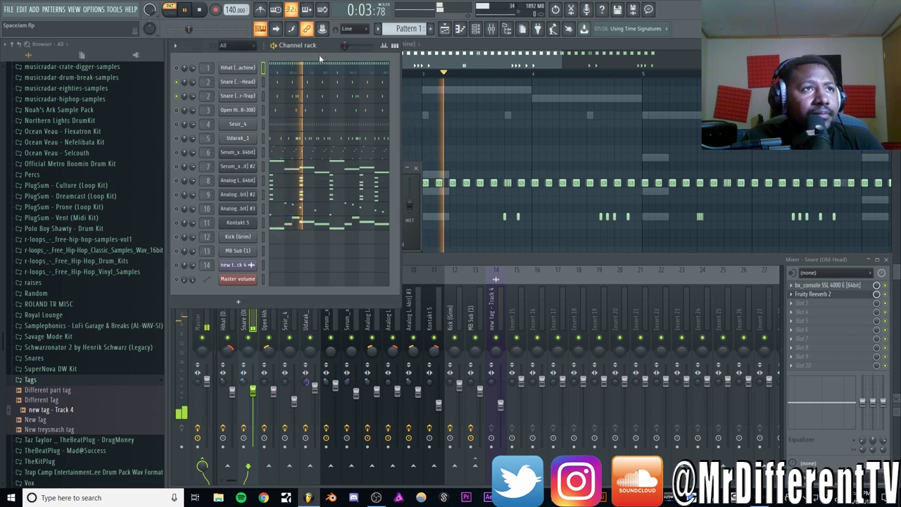
left_click(200, 10)
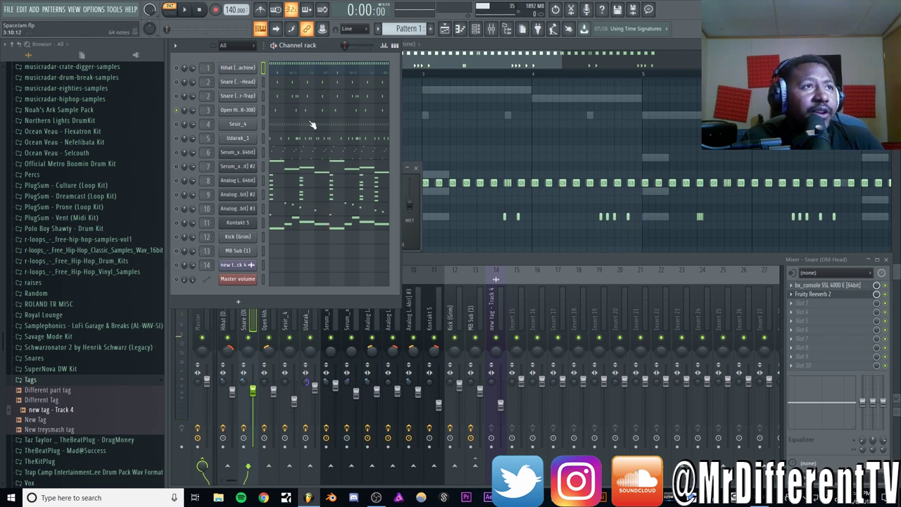
Step: Audition the soloed Open Hihat channel and bring up its notes in the piano roll
left_click(187, 10)
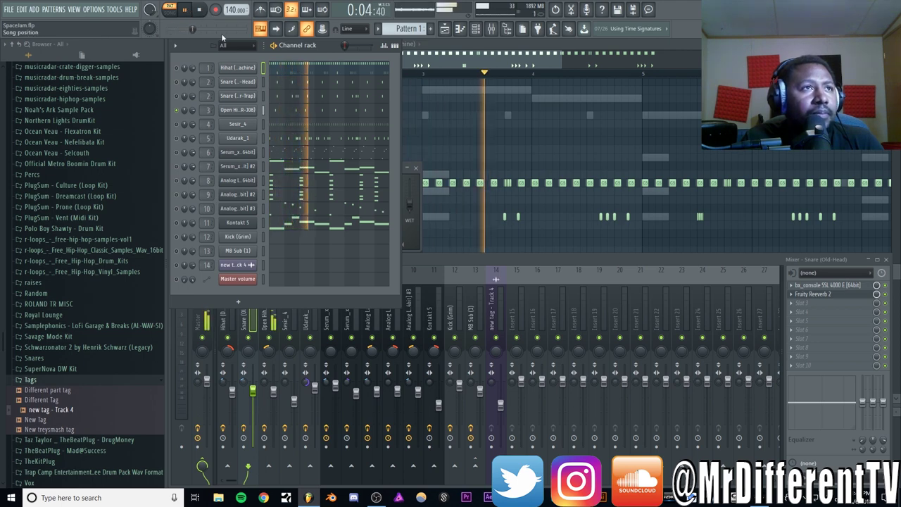
key("F7")
left_click(201, 10)
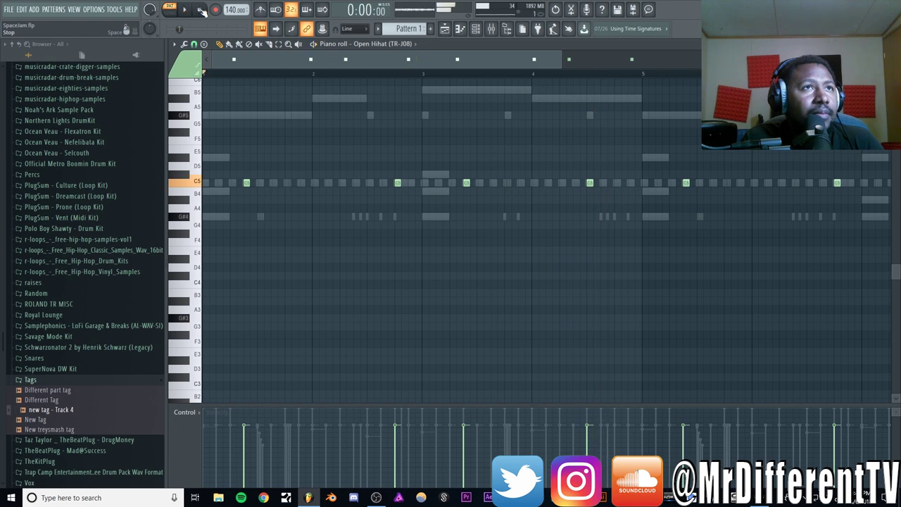
Step: Return to the channel rack, solo the Sesir_4 channel, check its sample settings and audition it
left_click(475, 28)
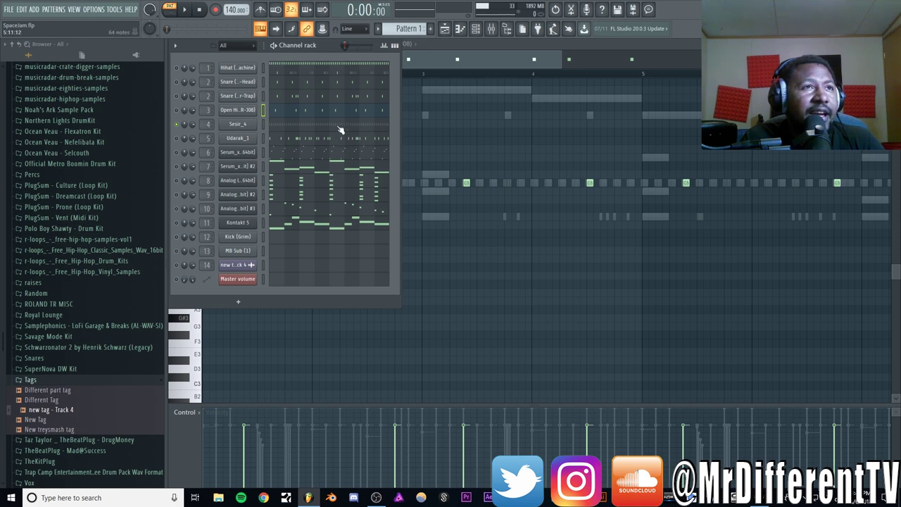
left_click(255, 127)
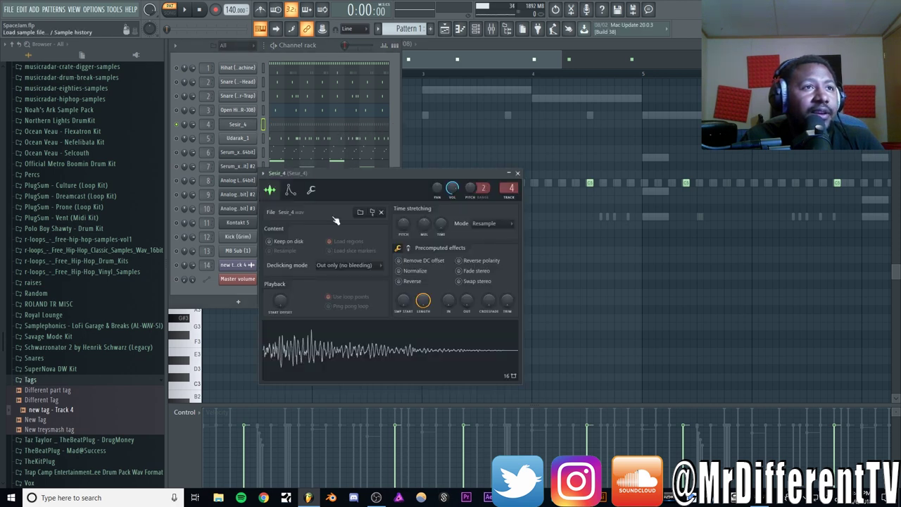
left_click(518, 174)
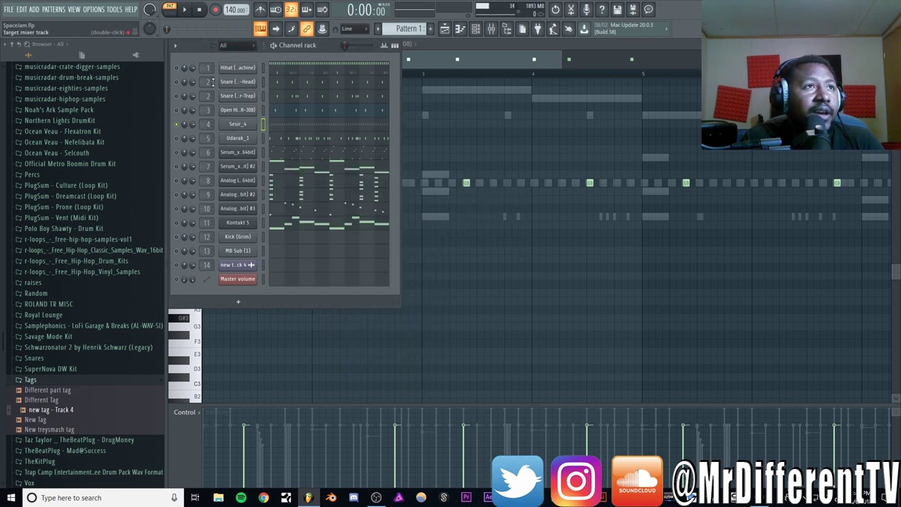
left_click(187, 11)
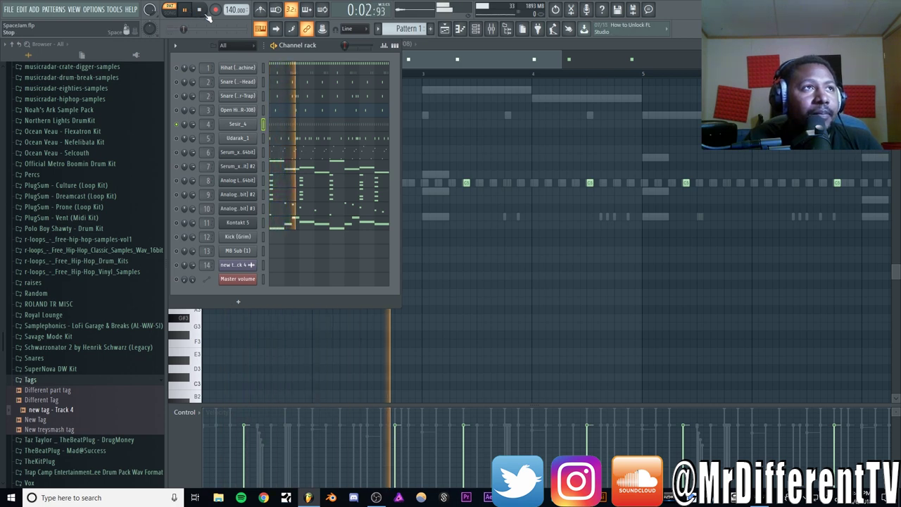
left_click(206, 14)
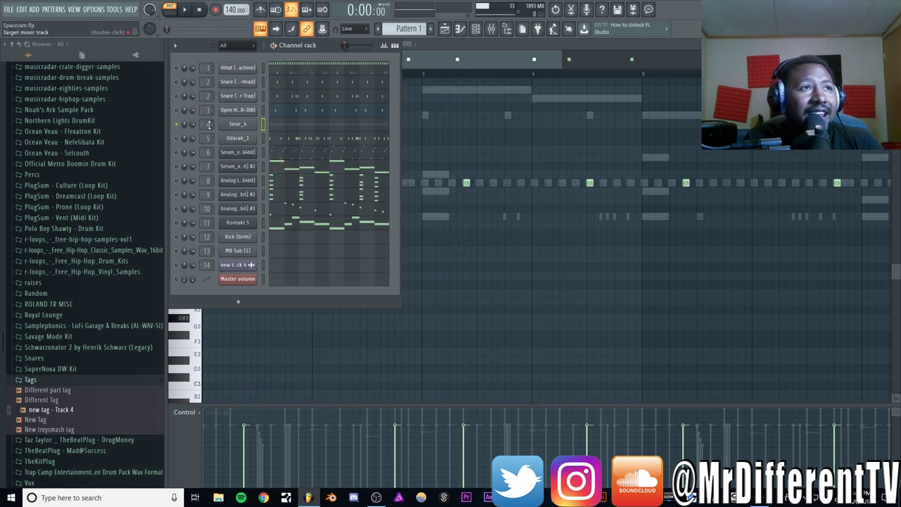
Step: Open the Sesir_4 mixer track, review its MAutopan settings and close the plugin
double_click(209, 124)
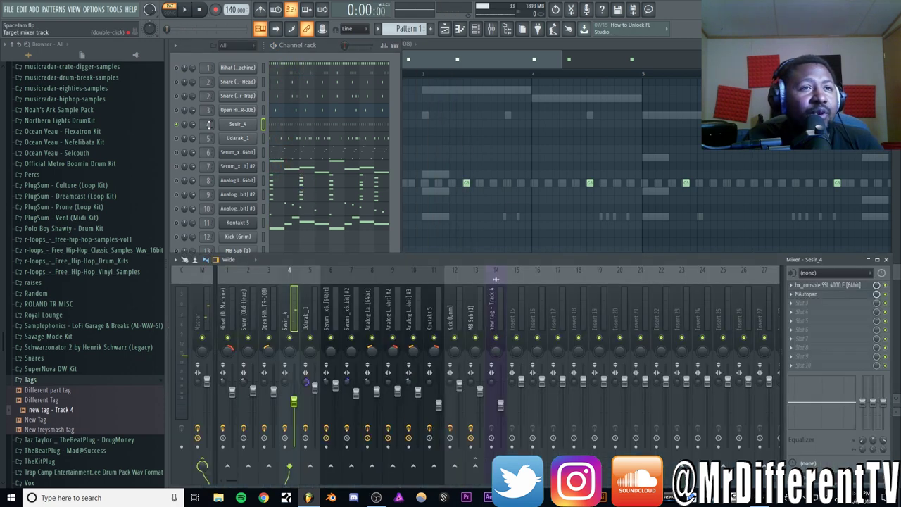
left_click(807, 295)
left_click_drag(401, 123, 369, 139)
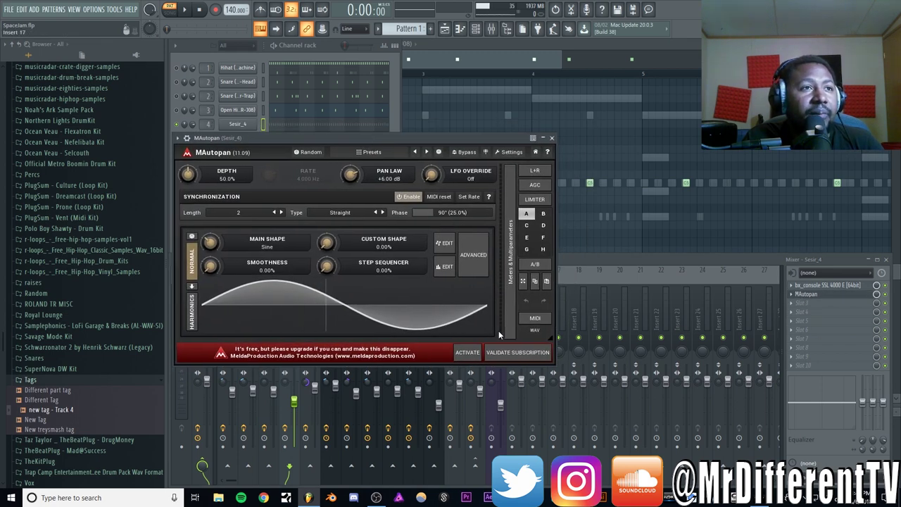
left_click(552, 138)
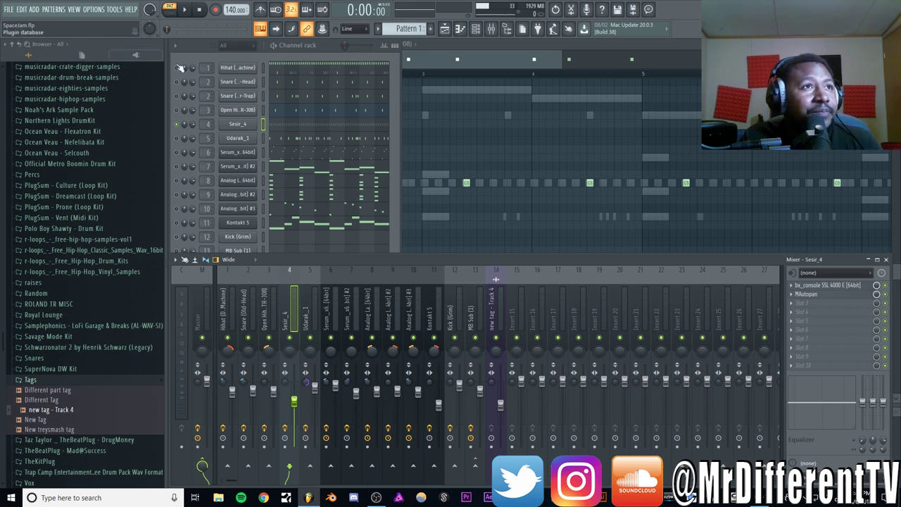
Step: Solo the Udarak_1 channel and audition it
left_click(181, 133)
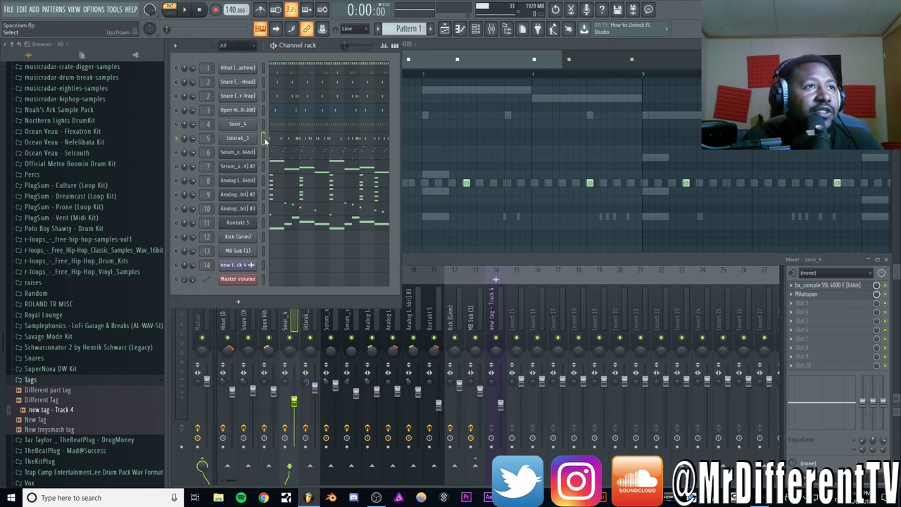
left_click(186, 12)
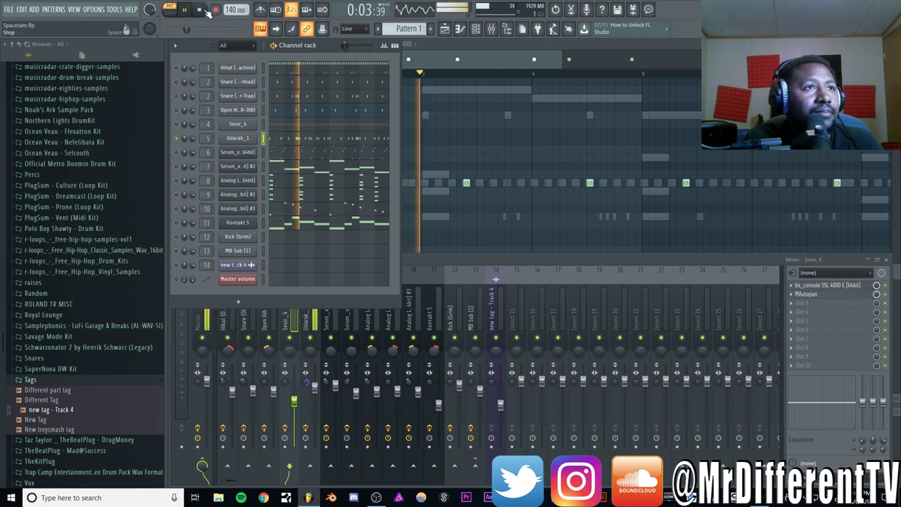
left_click(201, 10)
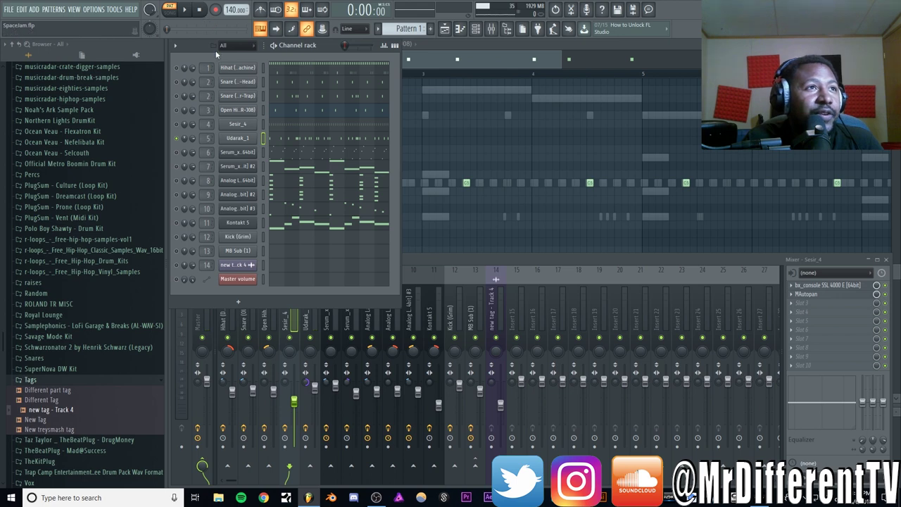
Step: Open the Udarak_1 mixer track and review its bx_console SSL 4000 E and Smack Attack transient shaper settings
double_click(208, 138)
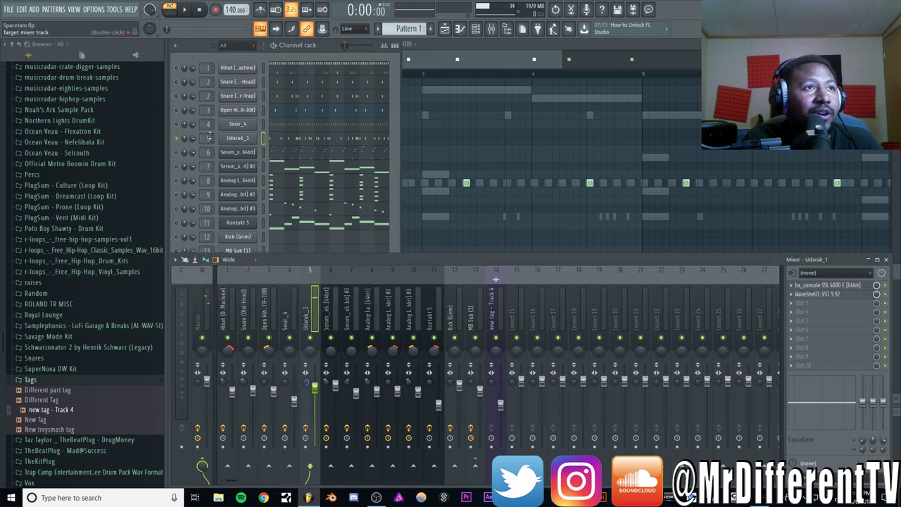
left_click(820, 285)
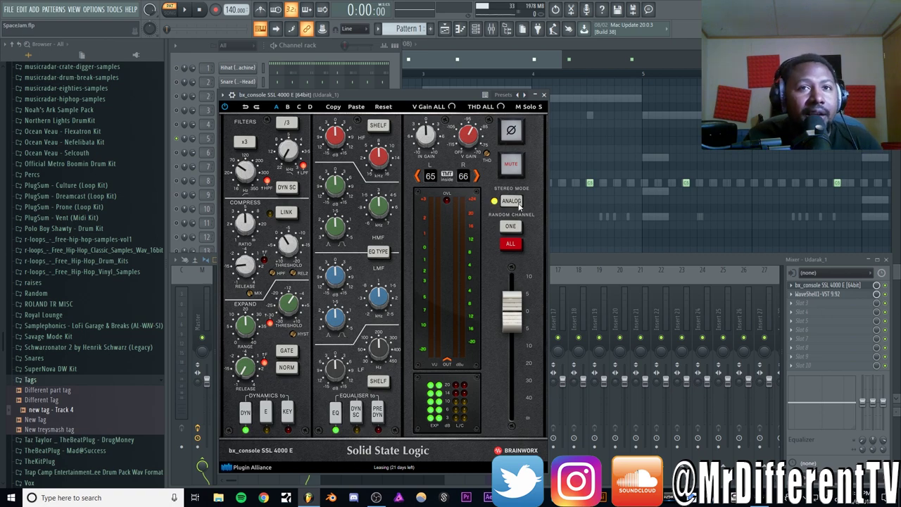
left_click(844, 285)
left_click(829, 294)
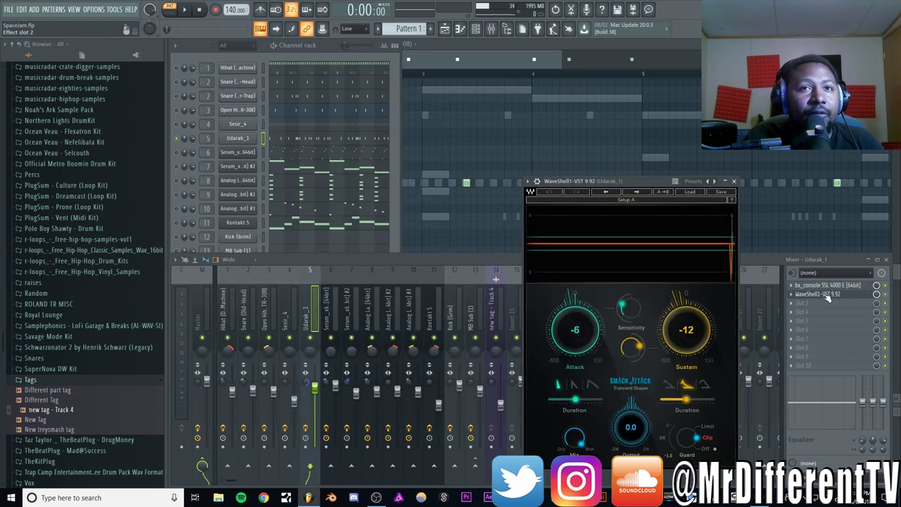
left_click_drag(605, 177, 378, 143)
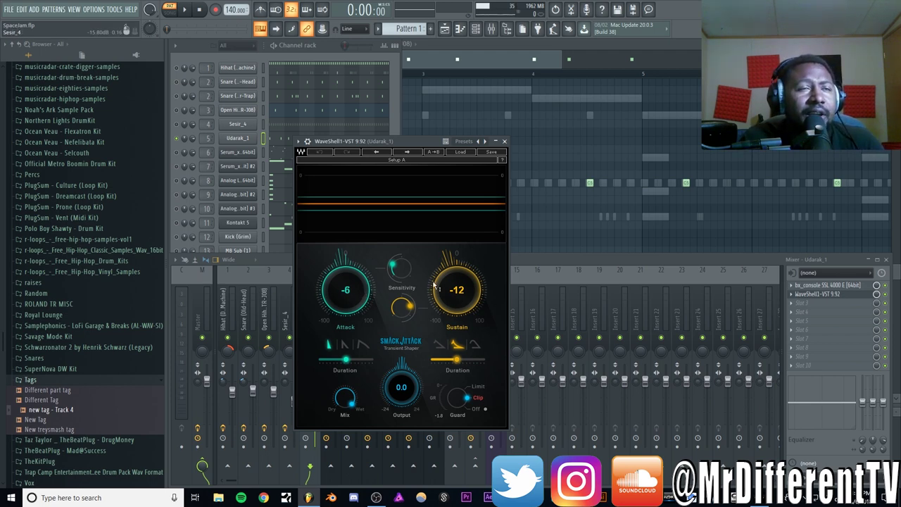
left_click(504, 141)
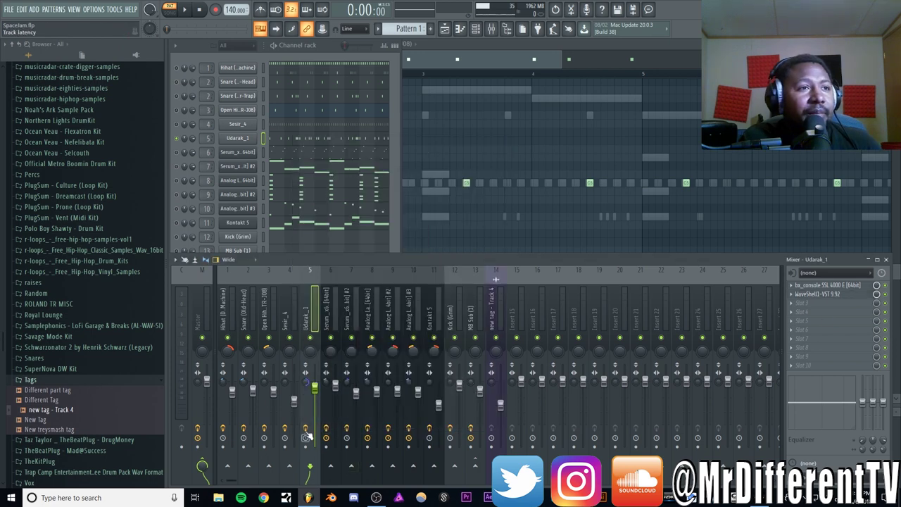
Step: Play the soloed Udarak_1 kick twice with its effects closed, watching its mixer track
key("space")
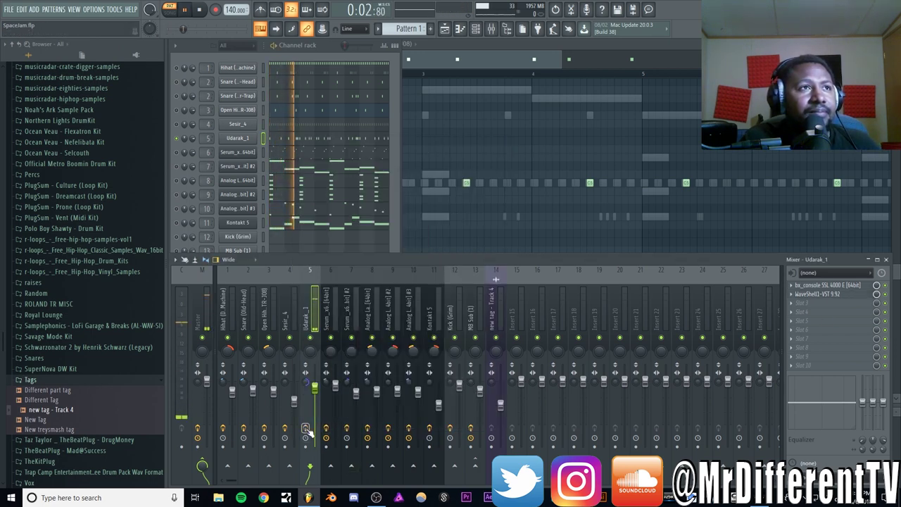
key("space")
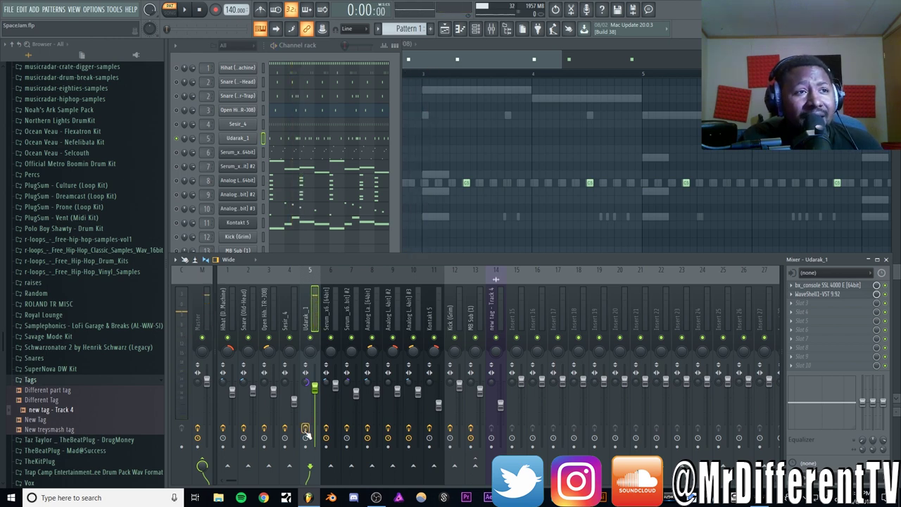
key("space")
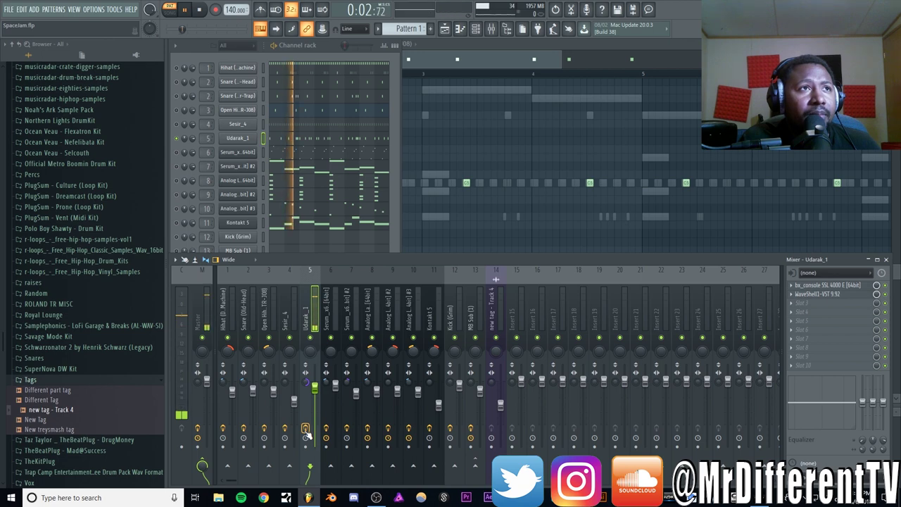
key("space")
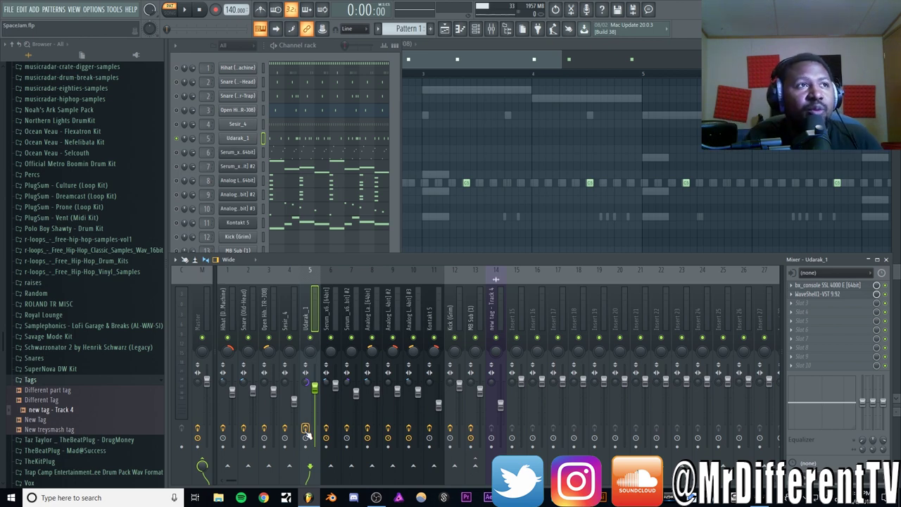
Step: Enable all six drum channels from Hihat to Udarak_1 and audition them together
left_click(182, 140)
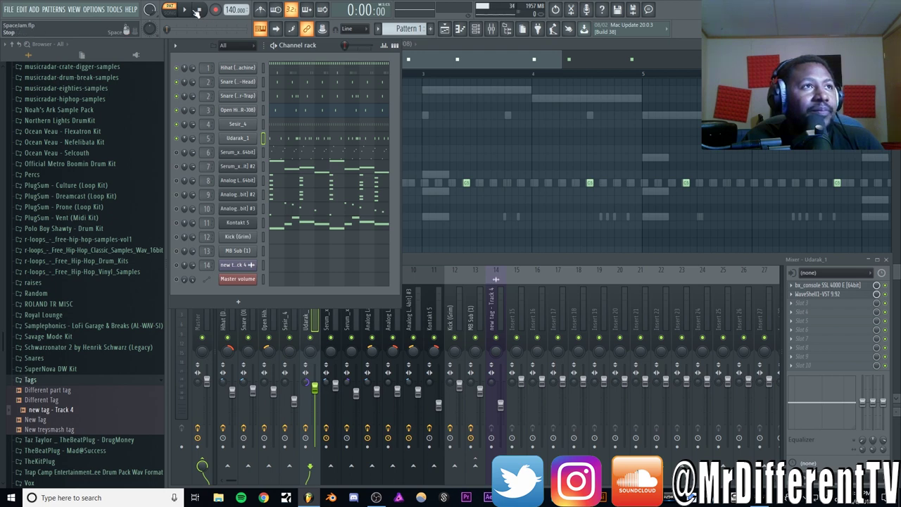
key("space")
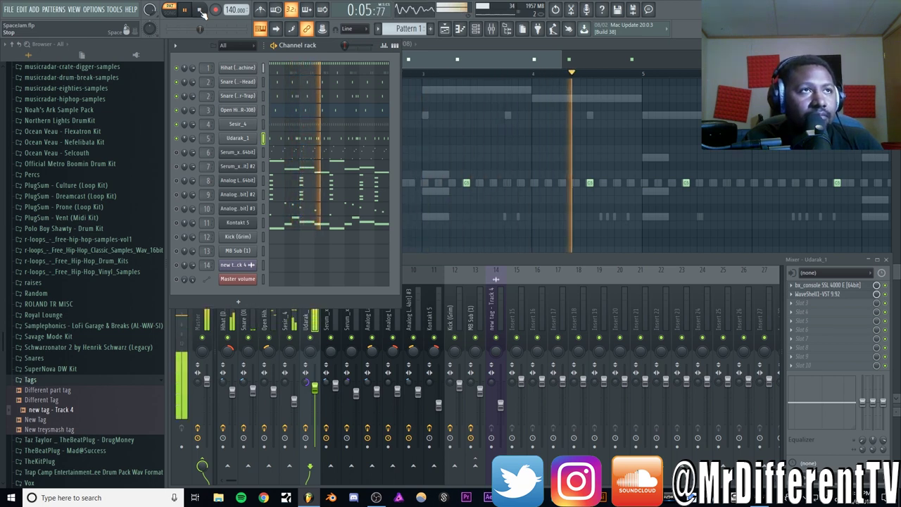
left_click(202, 14)
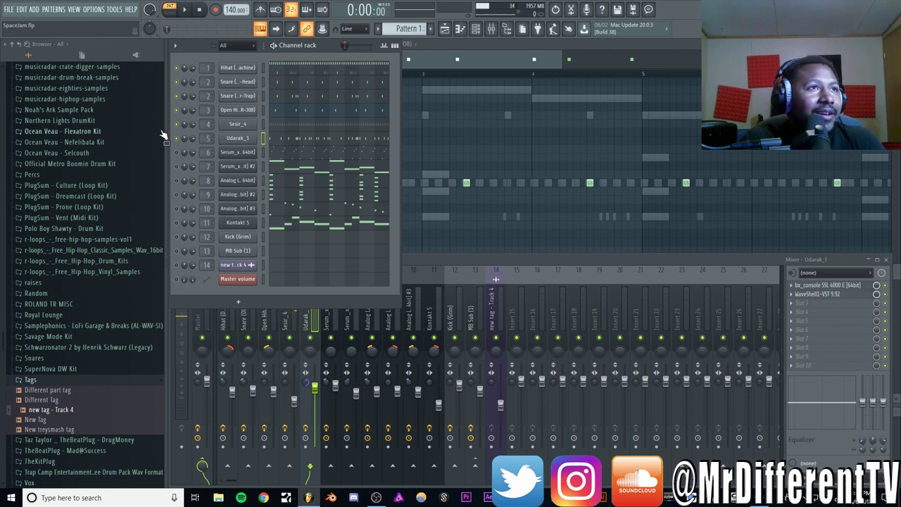
Step: Solo the first Serum channel, open its synth and review the oscillator and FX settings
right_click(177, 153)
left_click(185, 158)
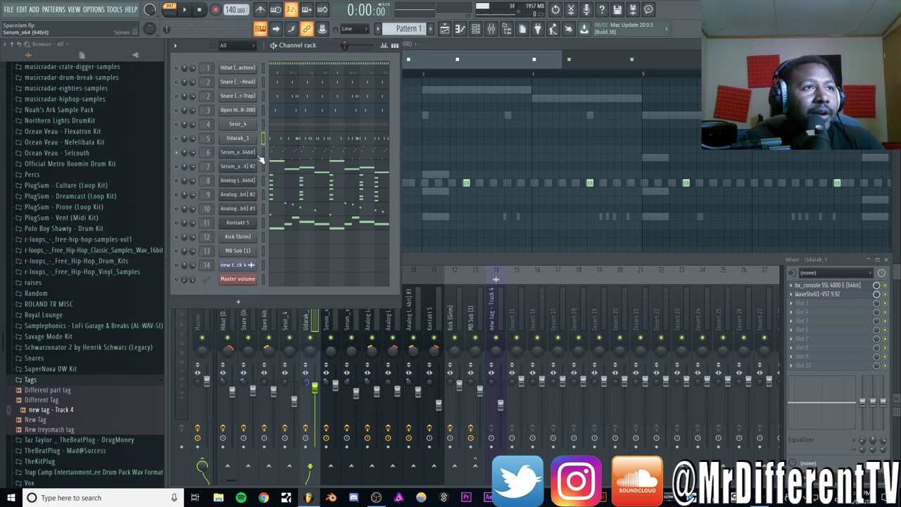
left_click(240, 152)
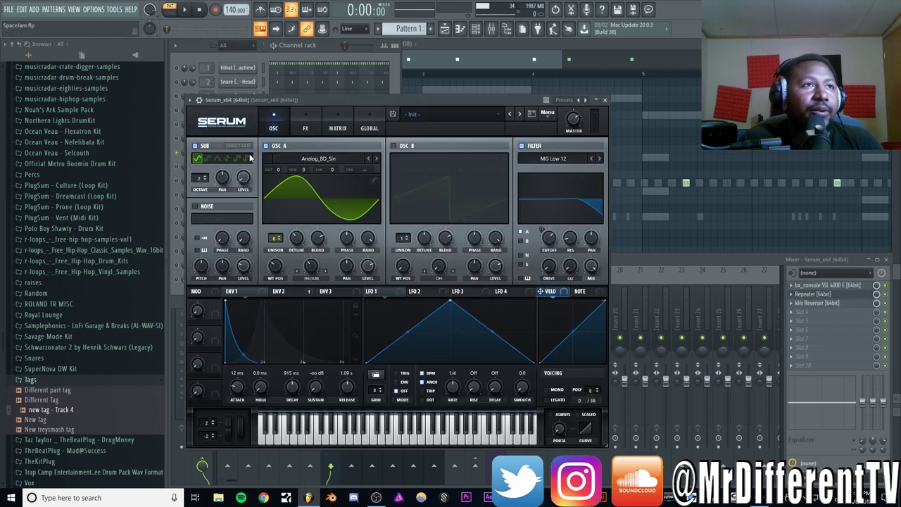
left_click_drag(306, 100, 291, 133)
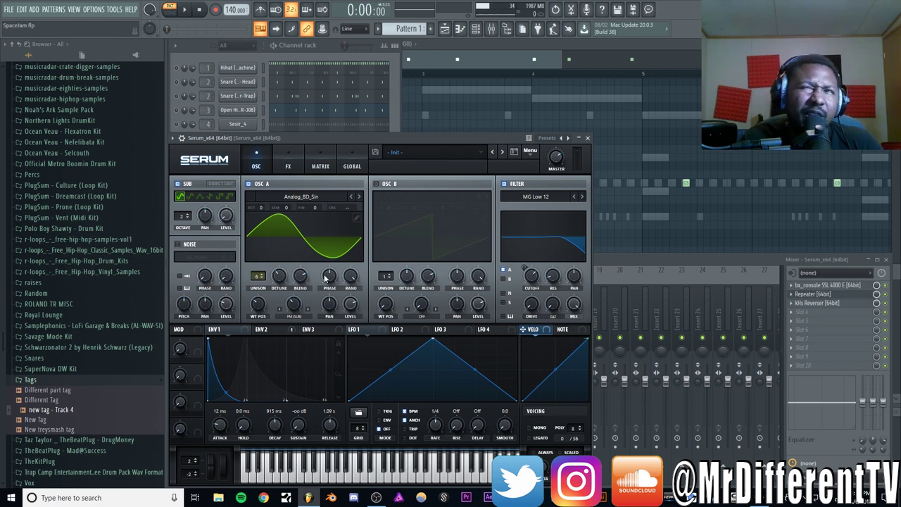
left_click(288, 166)
left_click(256, 167)
left_click(288, 166)
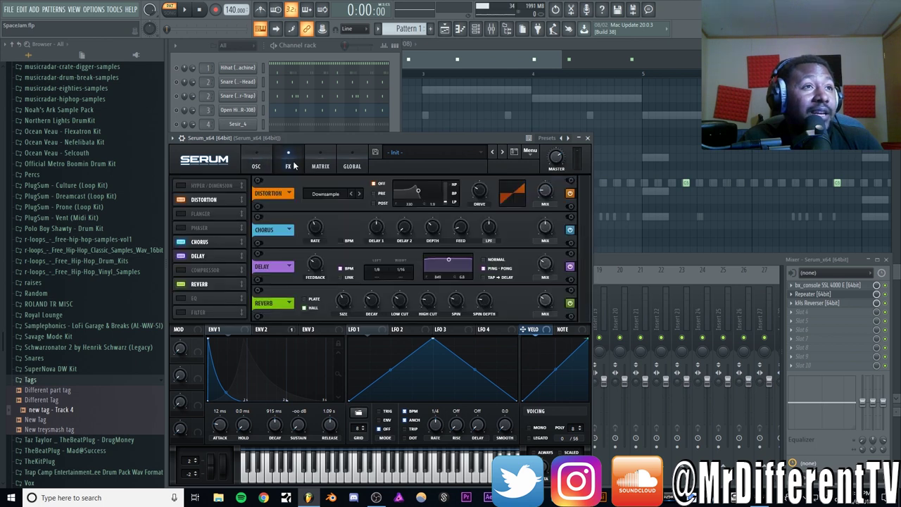
Step: Compare the first Serum's oscillator and FX pages again, return to the channel rack and play the soloed channel
left_click(255, 167)
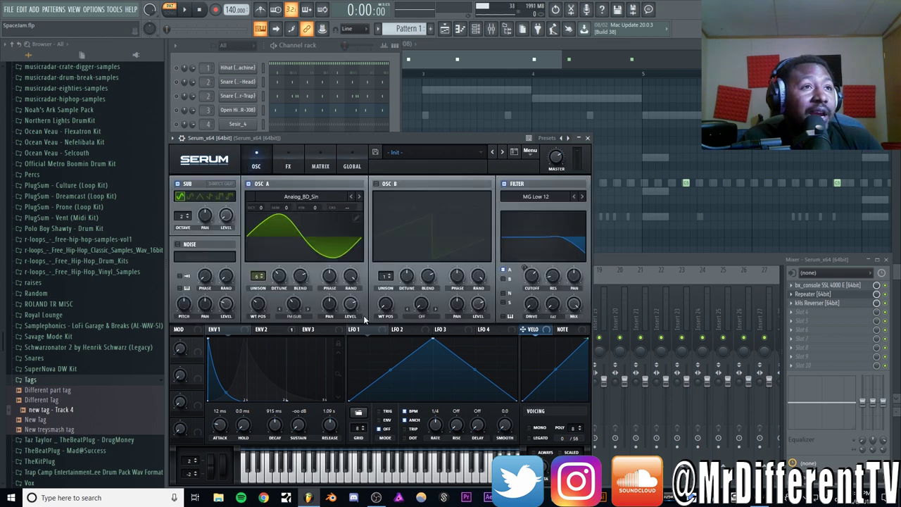
left_click(289, 167)
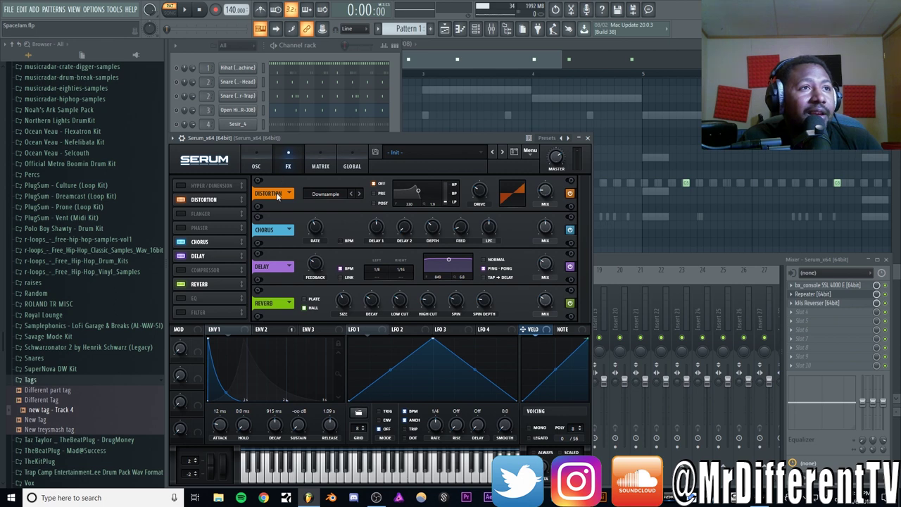
left_click(255, 165)
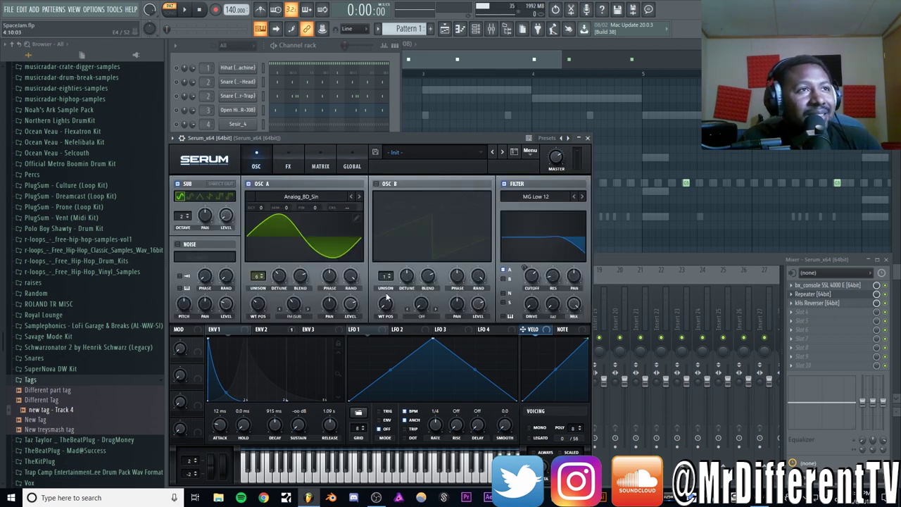
left_click(327, 53)
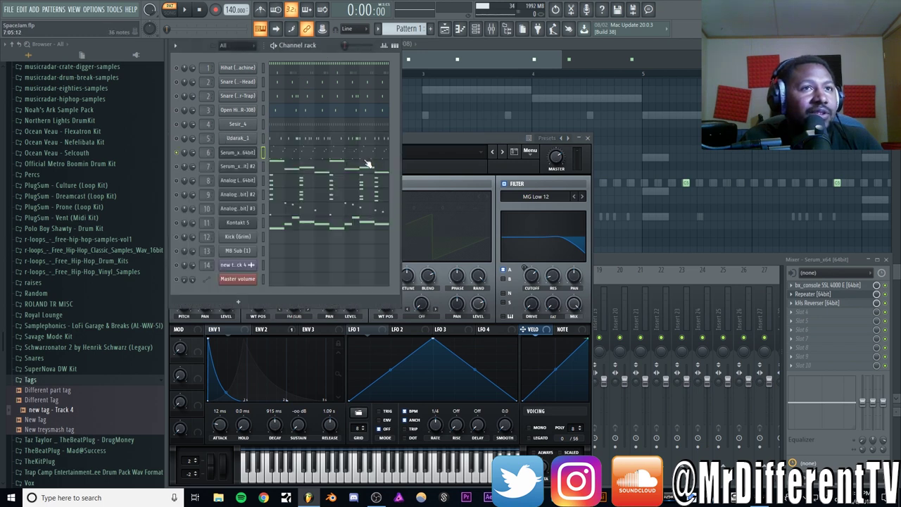
left_click(185, 10)
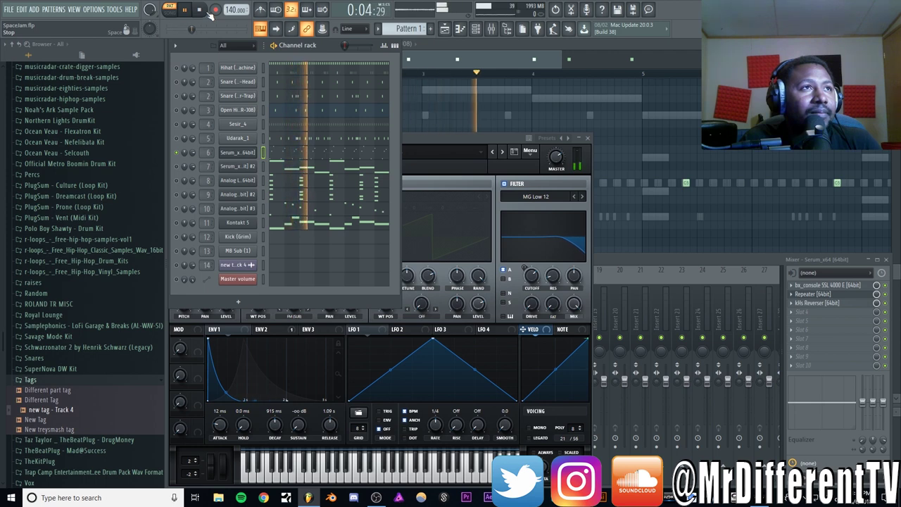
left_click(201, 11)
Step: Show the first Serum's mixer track and review its Repeater delay settings
scroll(209, 156, "down", 2)
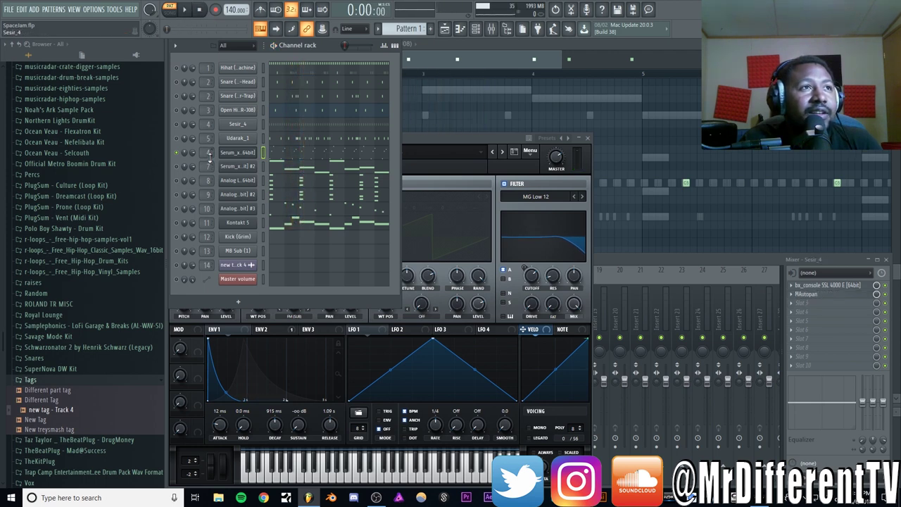
scroll(209, 157, "down", 1)
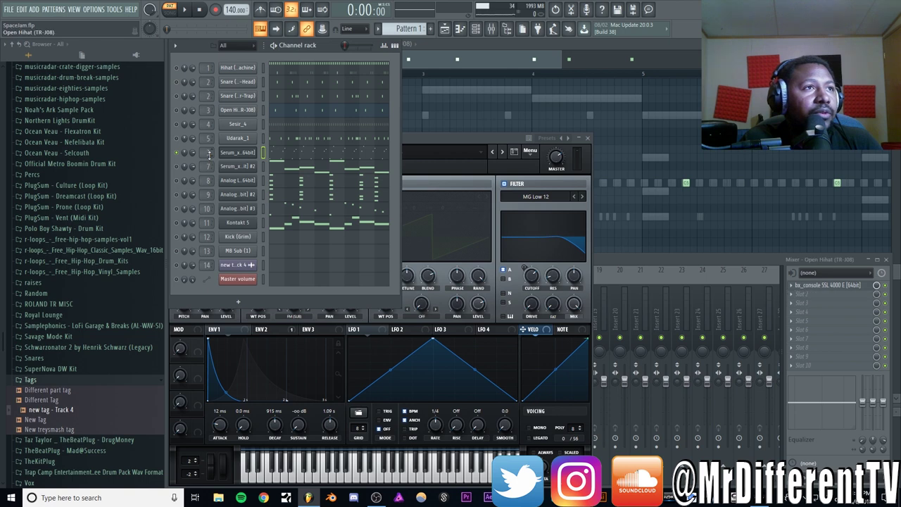
scroll(209, 157, "up", 3)
key("F9")
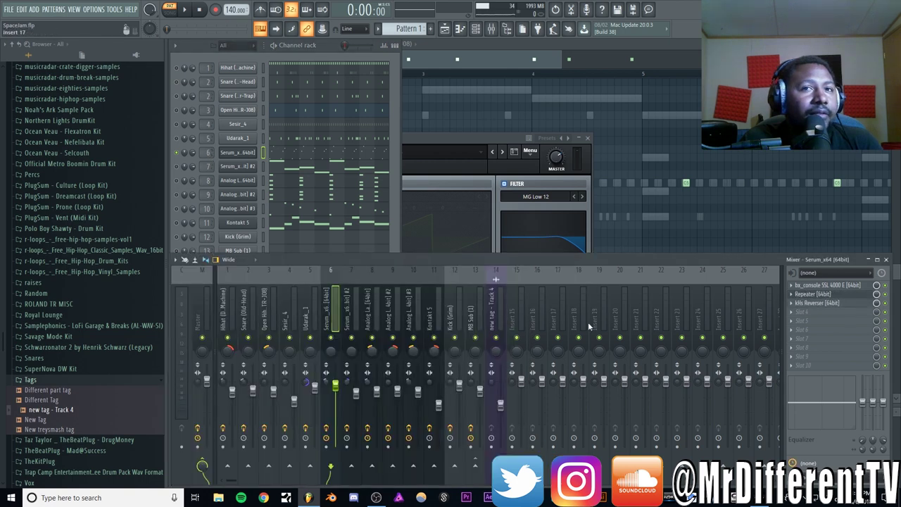
left_click(813, 293)
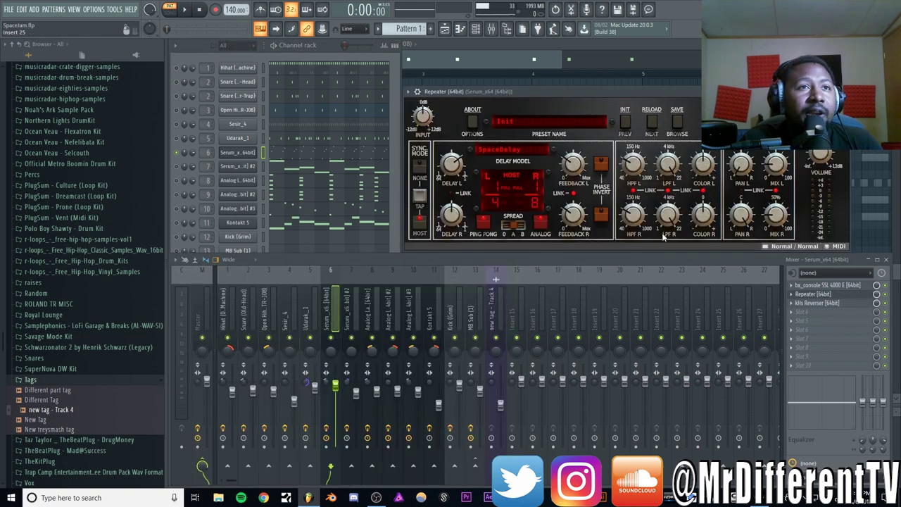
left_click_drag(563, 90, 328, 329)
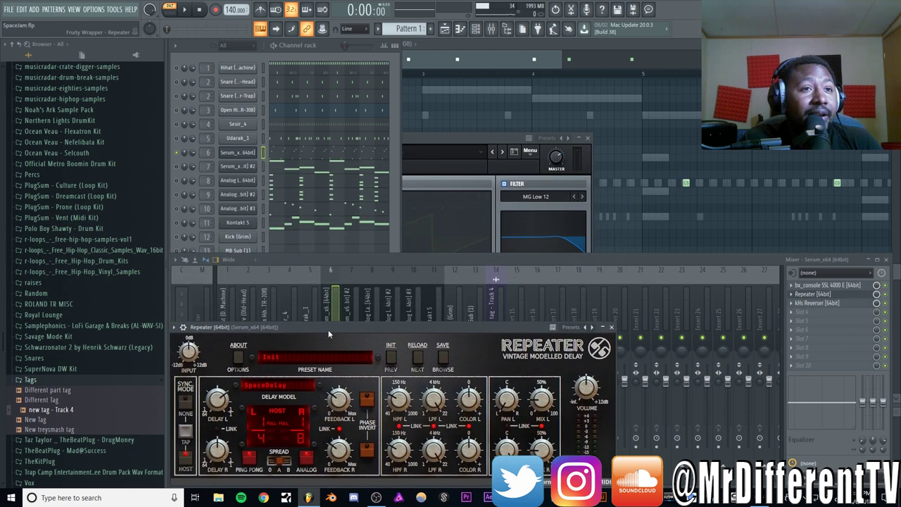
Step: Review the kHs Reverser settings on the first Serum's mixer track and close both effect windows
left_click(837, 303)
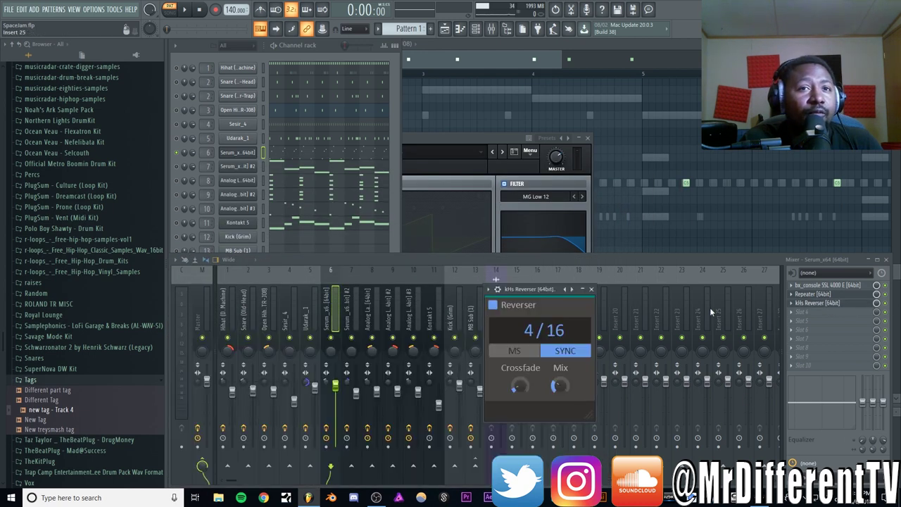
left_click_drag(533, 286, 220, 121)
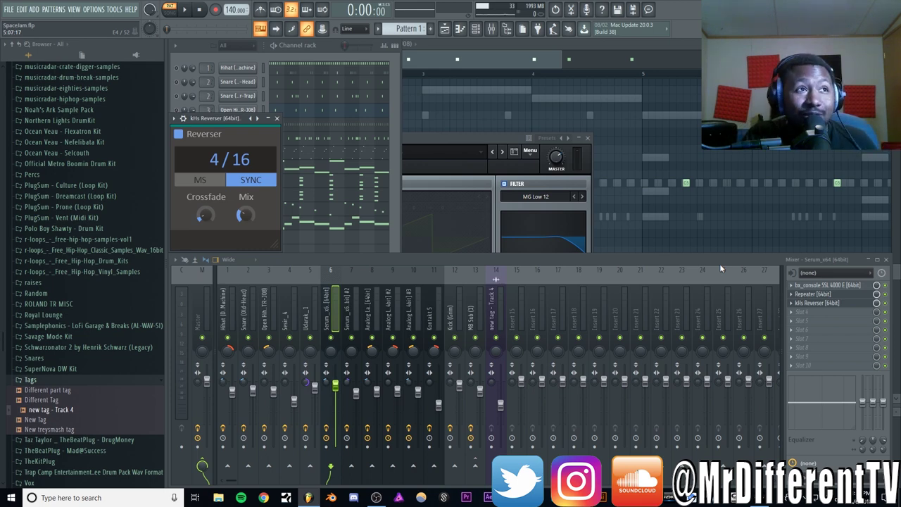
left_click(278, 120)
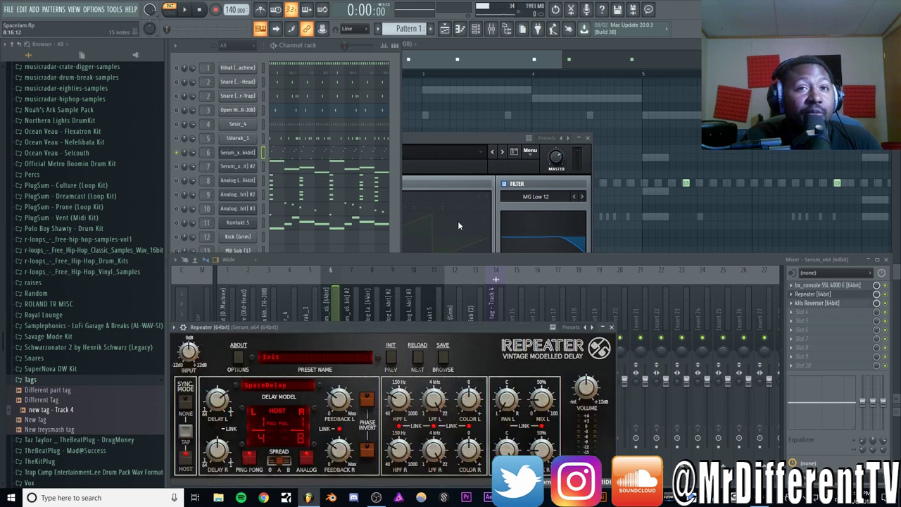
key("Escape")
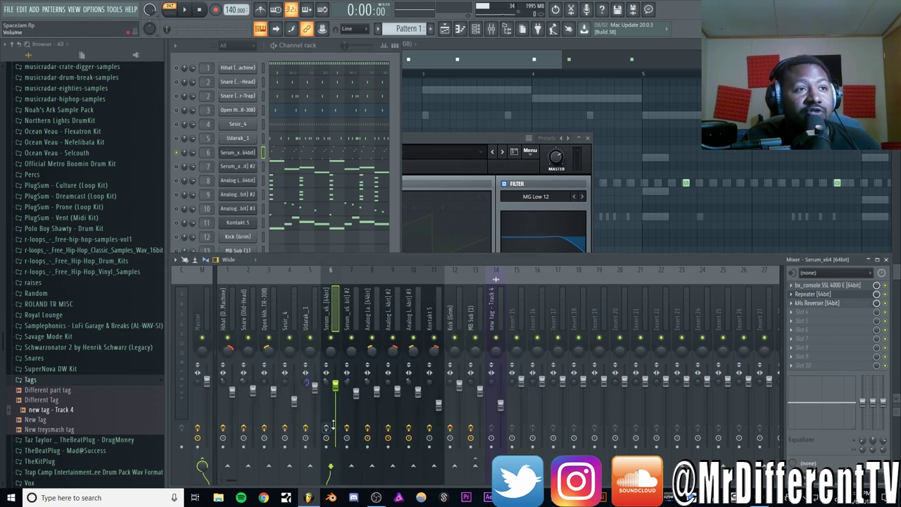
Step: Play the soloed first Serum with its mixer effects bypassed and again with them enabled
key("space")
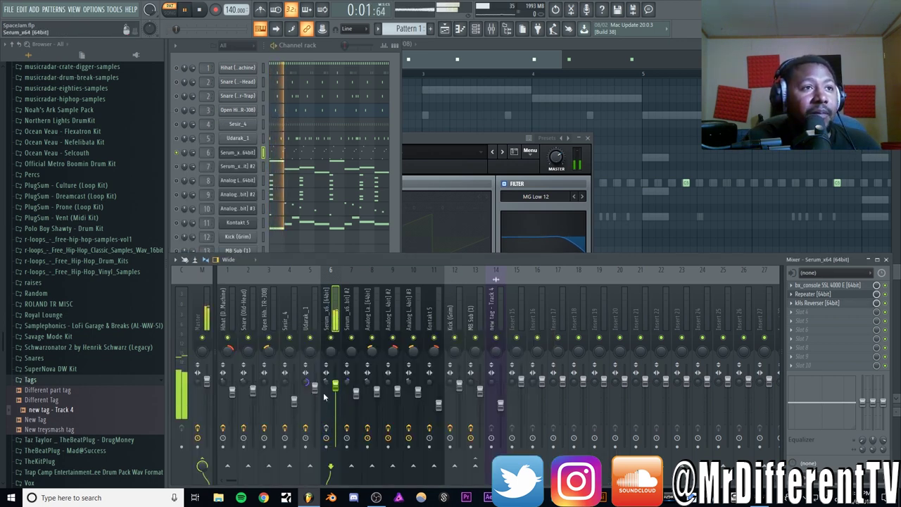
key("space")
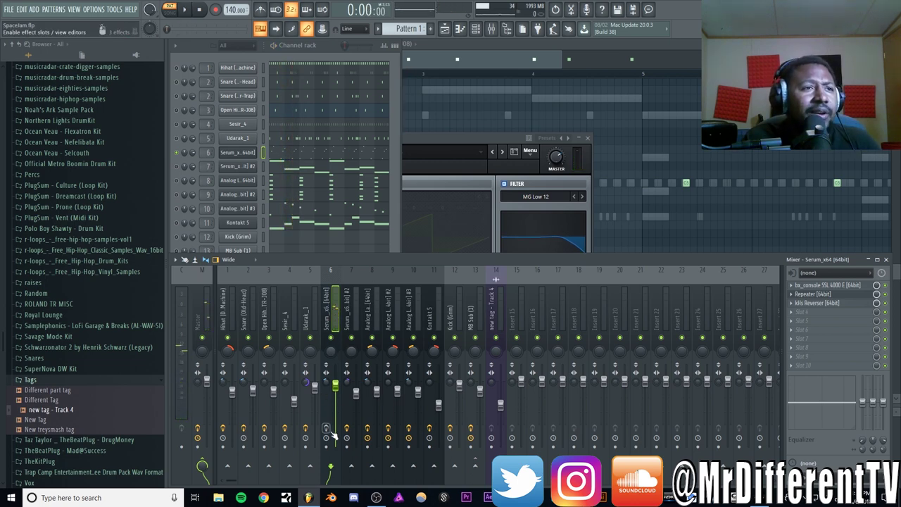
key("space")
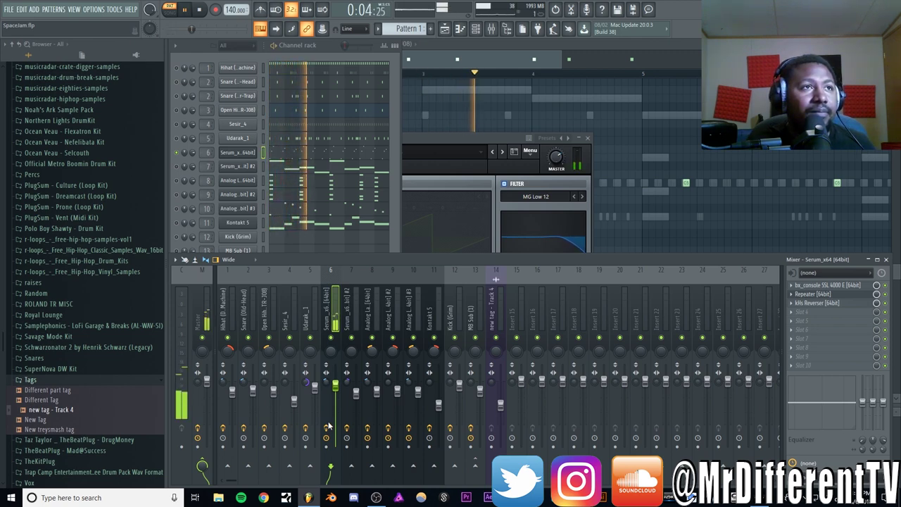
key("space")
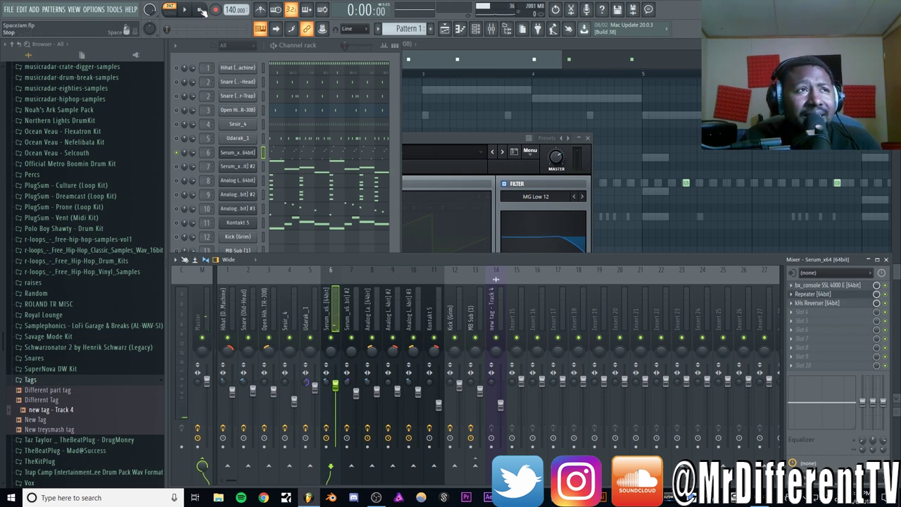
Step: Solo the Serum #2 channel, open its synth and review the oscillator, wrapper and FX settings
left_click(178, 153)
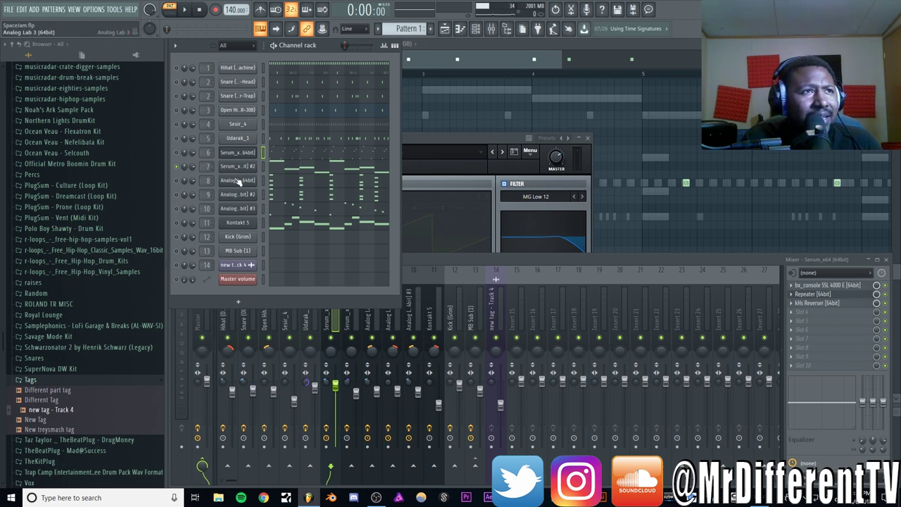
left_click(221, 168)
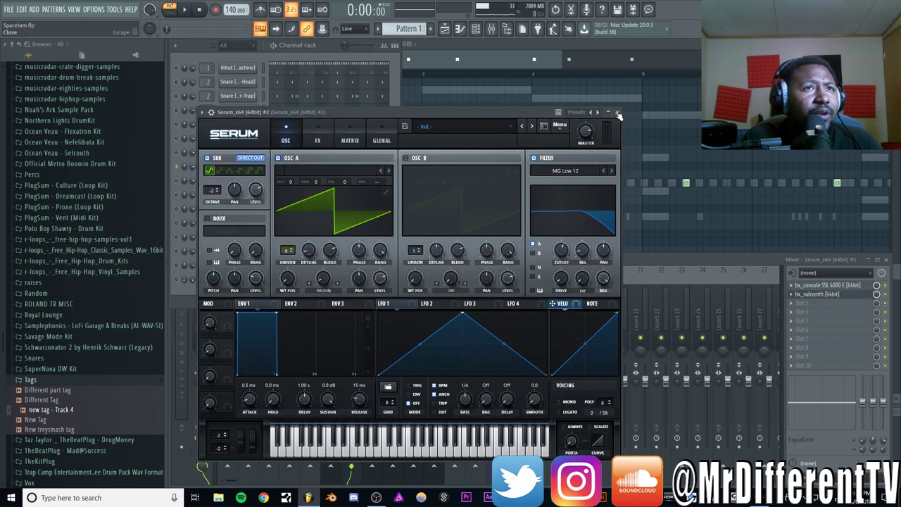
left_click_drag(396, 122, 366, 148)
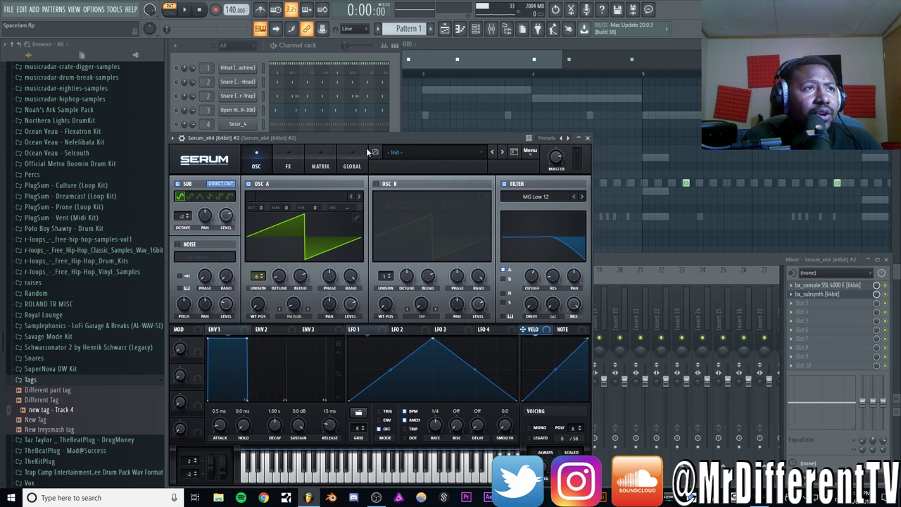
left_click(181, 138)
left_click_drag(273, 134, 277, 118)
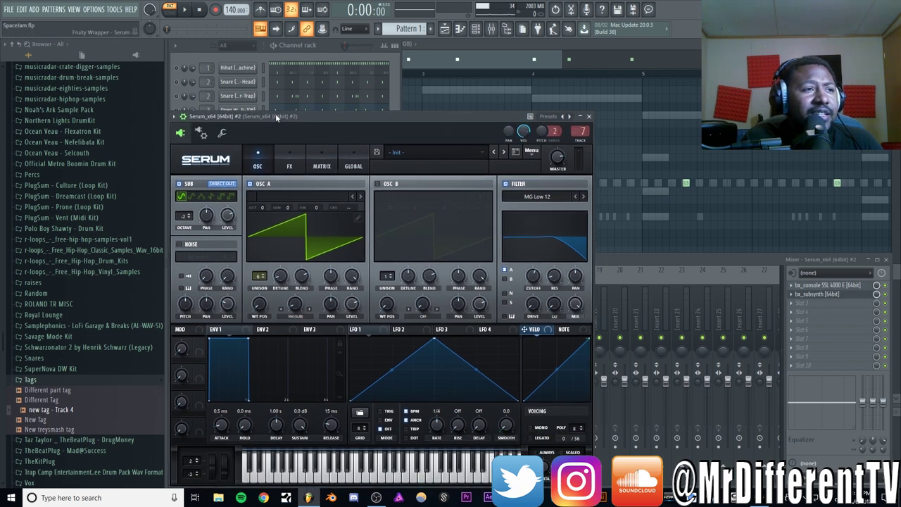
left_click(289, 166)
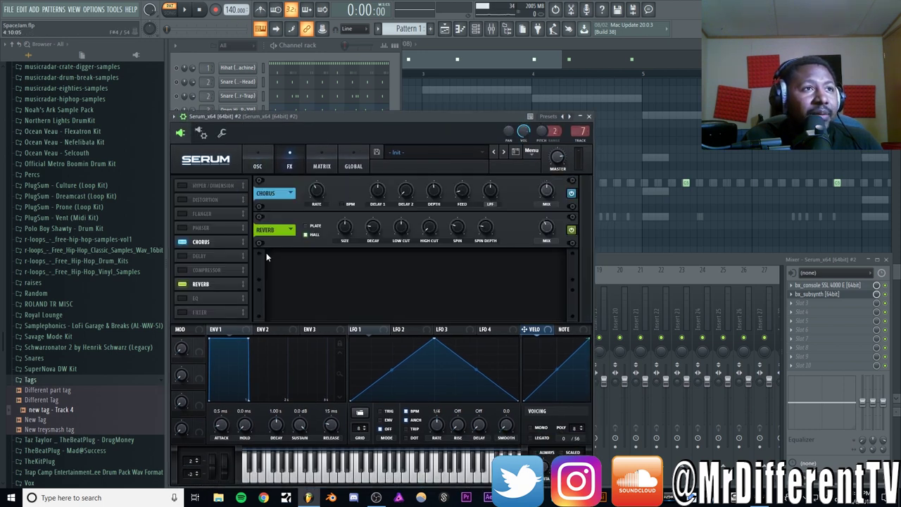
left_click(255, 165)
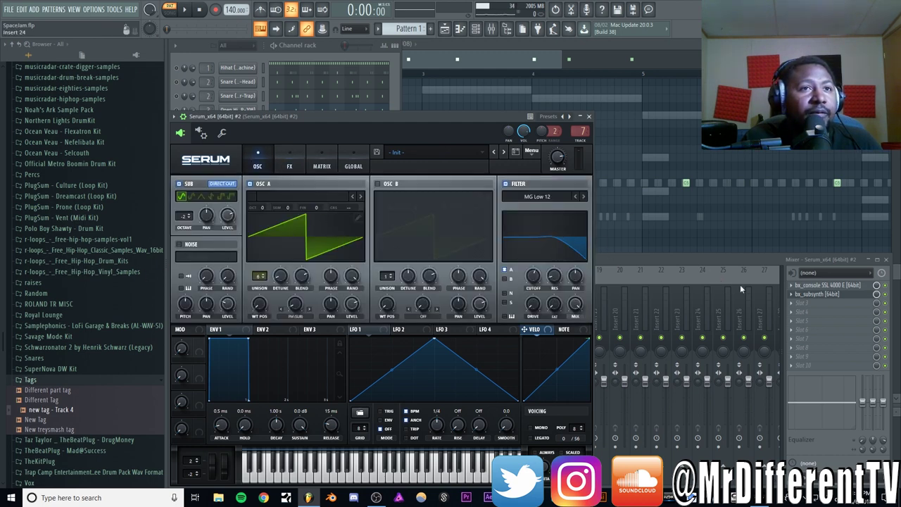
Step: Play the soloed Serum #2 channel and open its notes in the piano roll
left_click(184, 9)
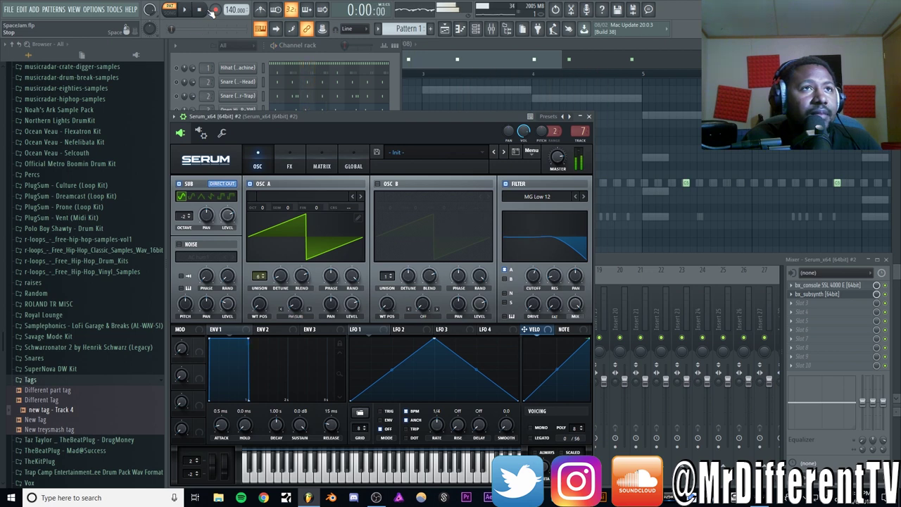
left_click(201, 9)
left_click(594, 44)
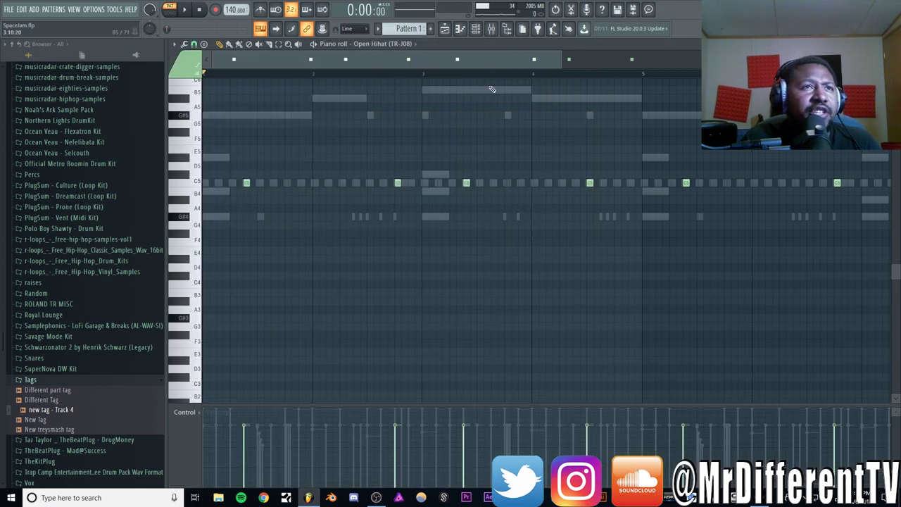
left_click(462, 31)
left_click(463, 31)
left_click(477, 33)
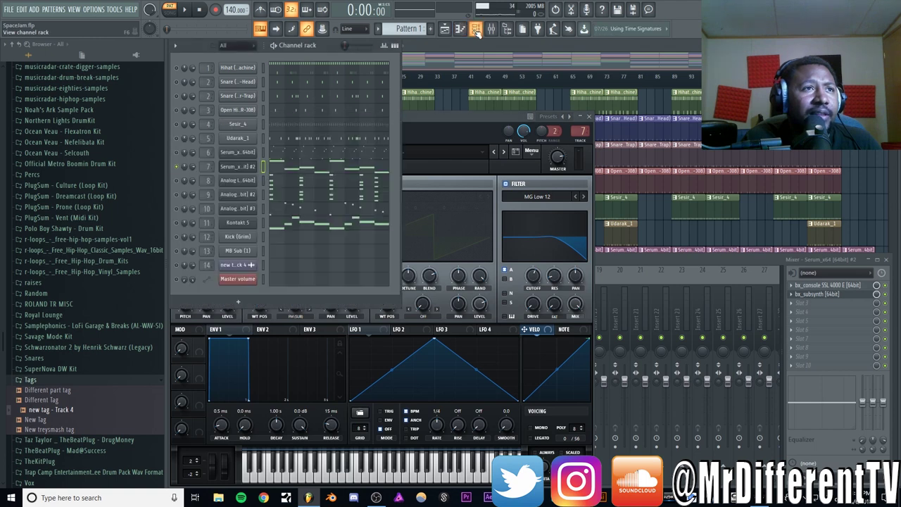
left_click(317, 171)
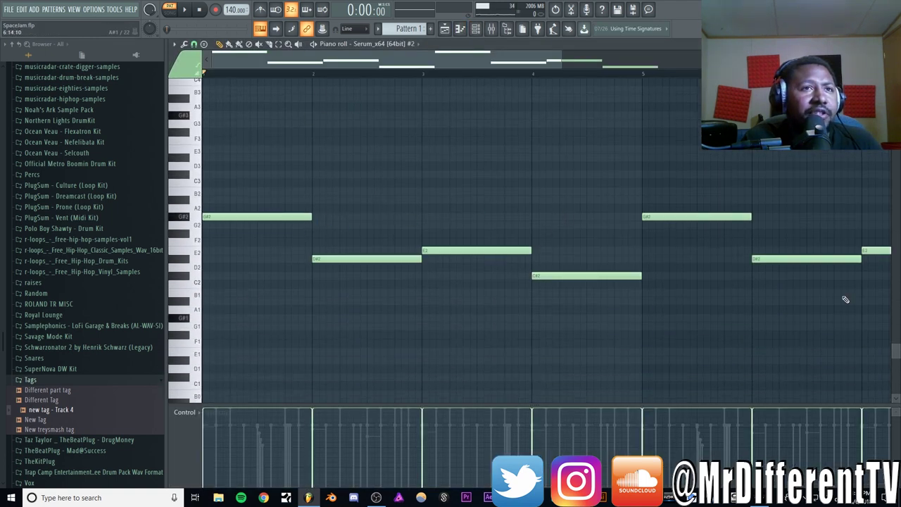
Step: Show the Serum #2 mixer track and review its bx_subsynth settings
left_click(490, 28)
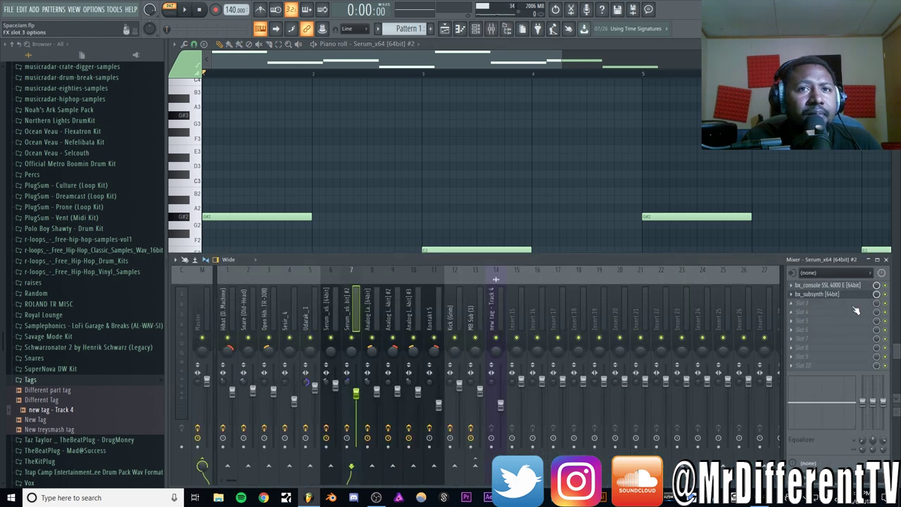
left_click(817, 294)
left_click_drag(584, 141, 405, 191)
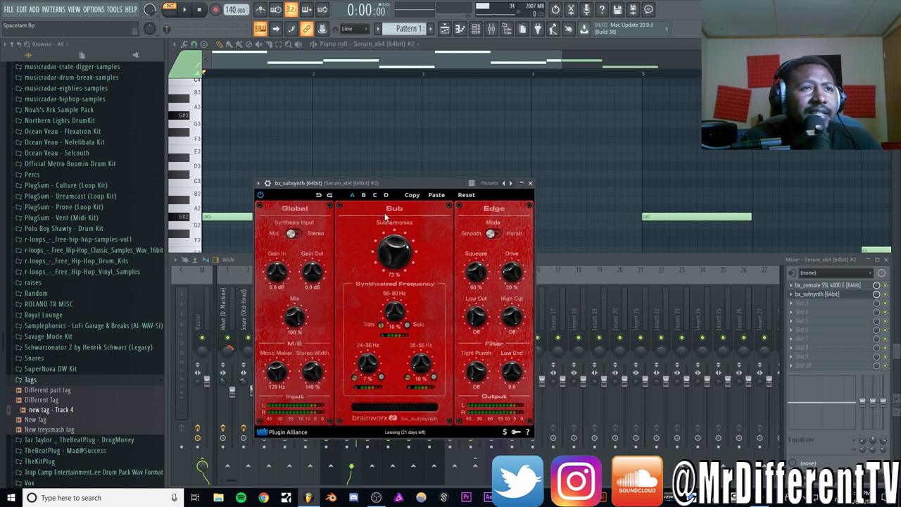
Step: Play the soloed Serum #2 channel, comparing its sound with bx_subsynth switched off and on, and close the effect window
left_click(886, 301)
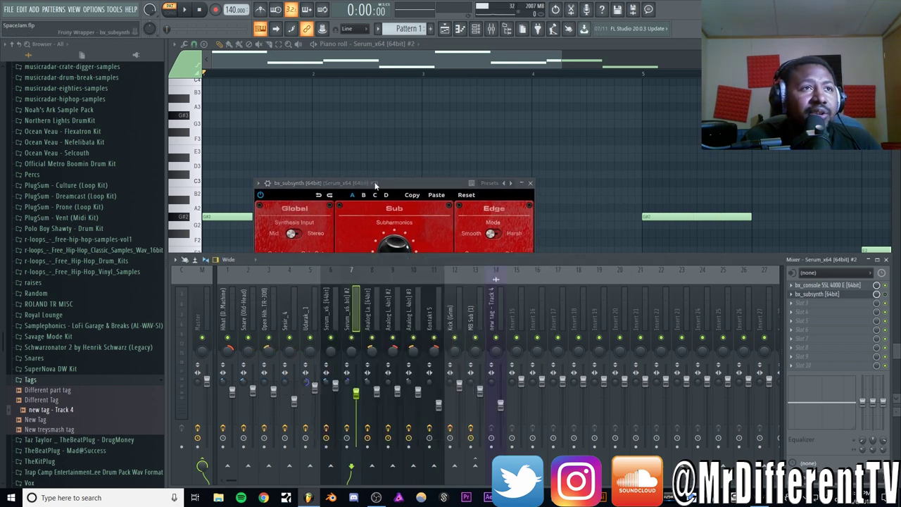
left_click_drag(373, 183, 291, 129)
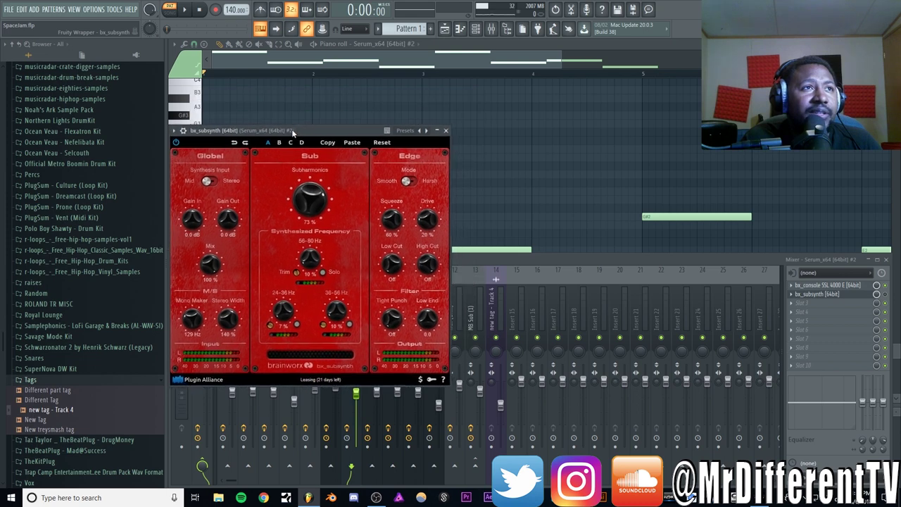
key("space")
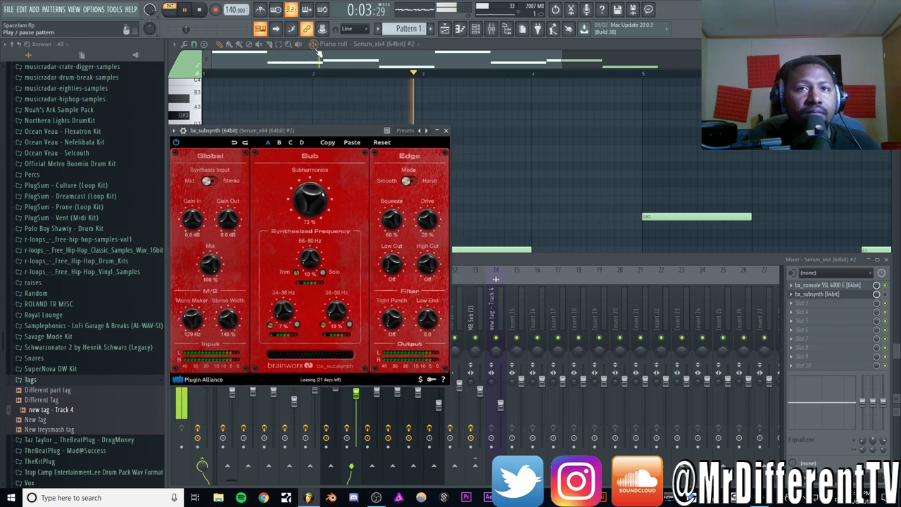
key("space")
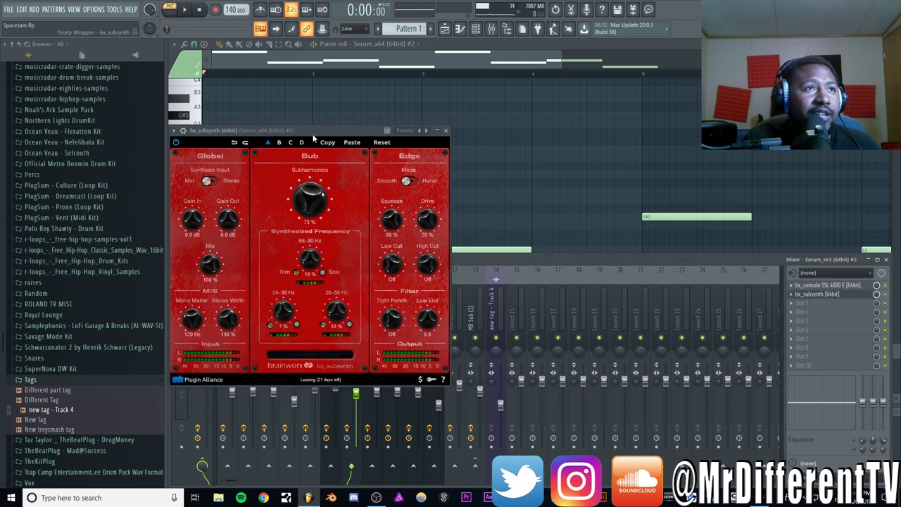
key("space")
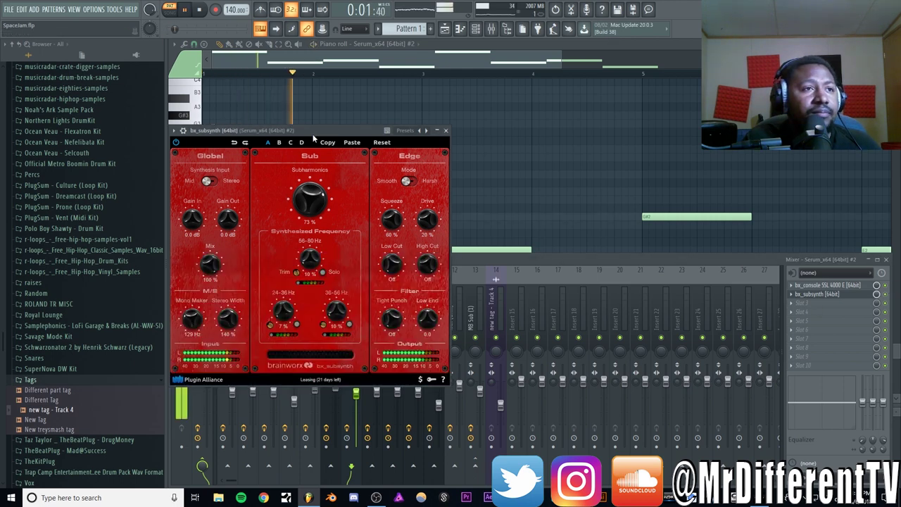
left_click(886, 294)
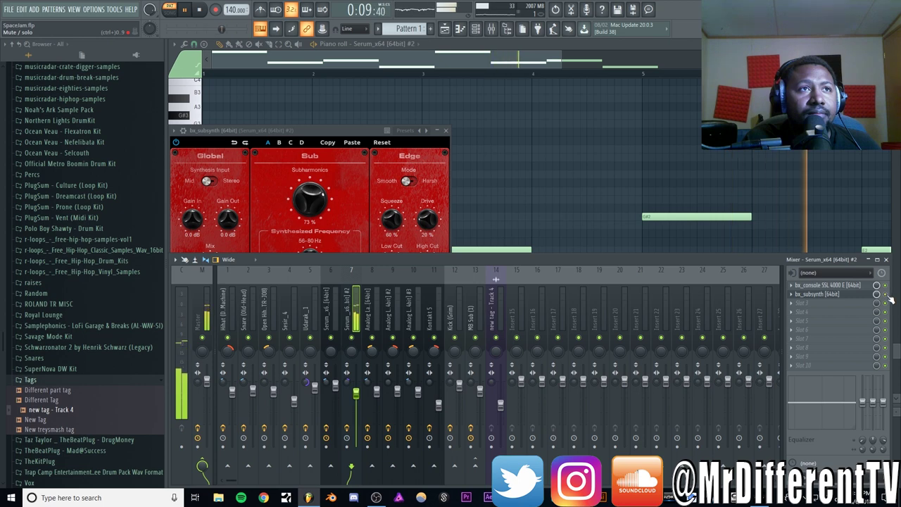
key("space")
left_click(446, 131)
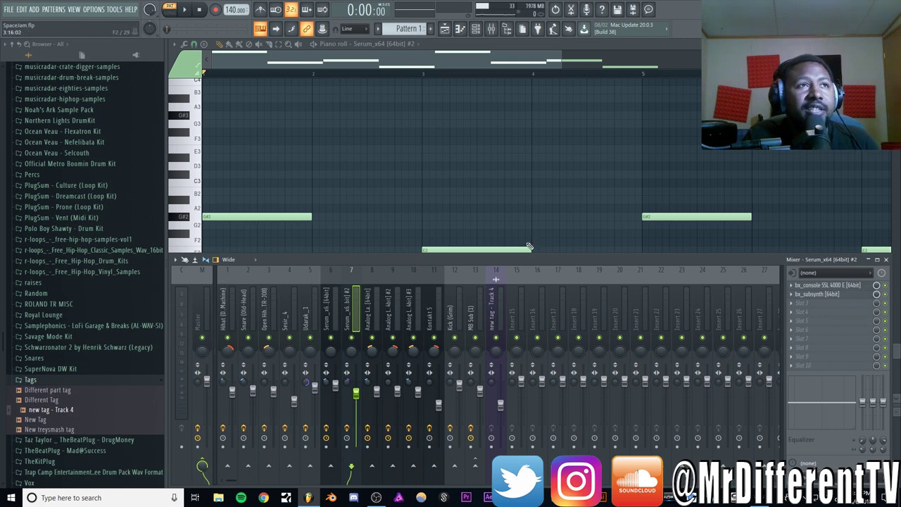
Step: Solo the first Analog Lab 3 channel and open its synth to review the Arpesque preset
left_click(475, 29)
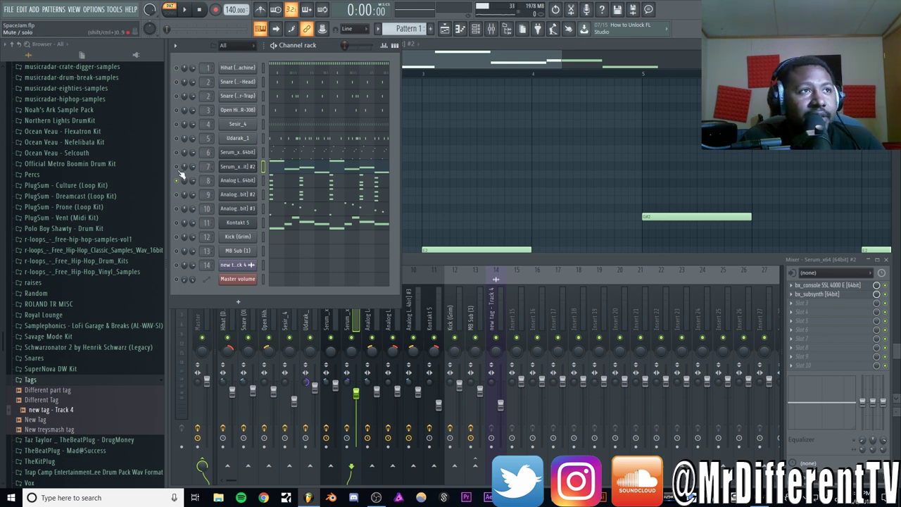
left_click(243, 180)
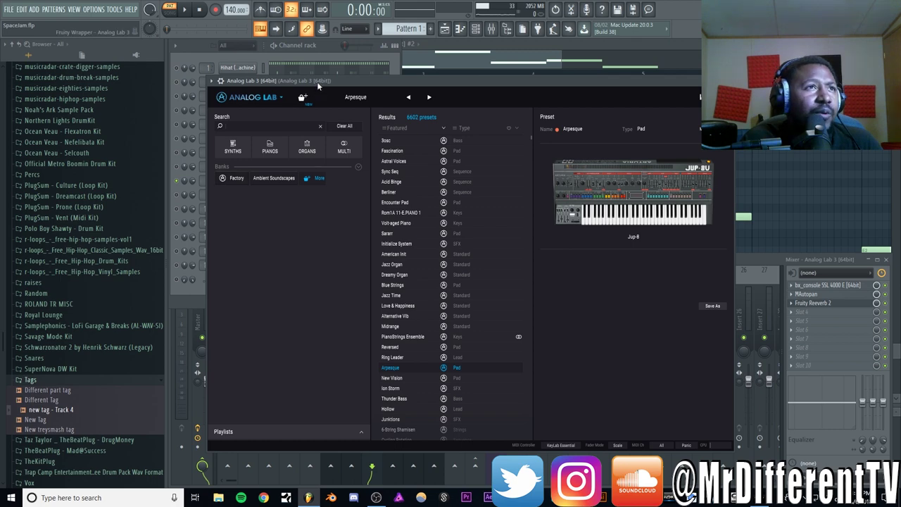
left_click_drag(318, 82, 281, 107)
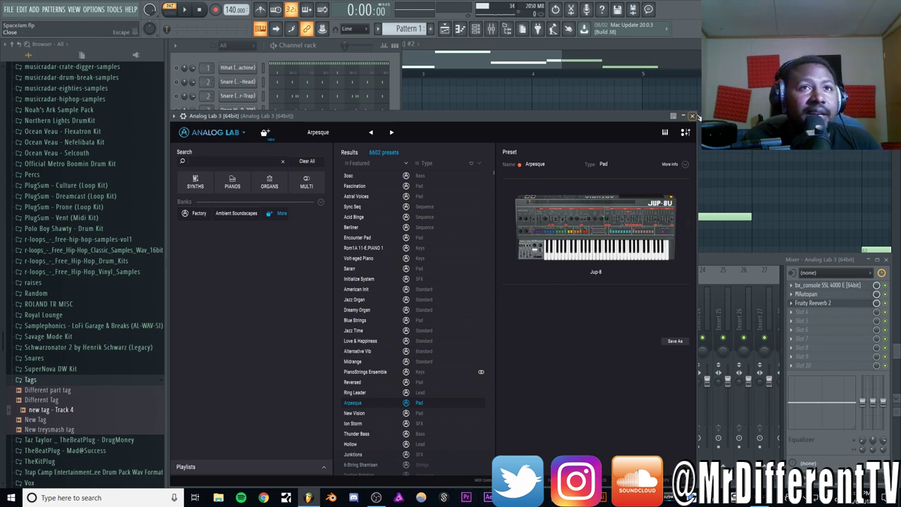
left_click(692, 116)
Step: Play the soloed first Analog Lab 3 channel and review its MAutopan and Fruity Reeverb 2 effects
left_click(185, 9)
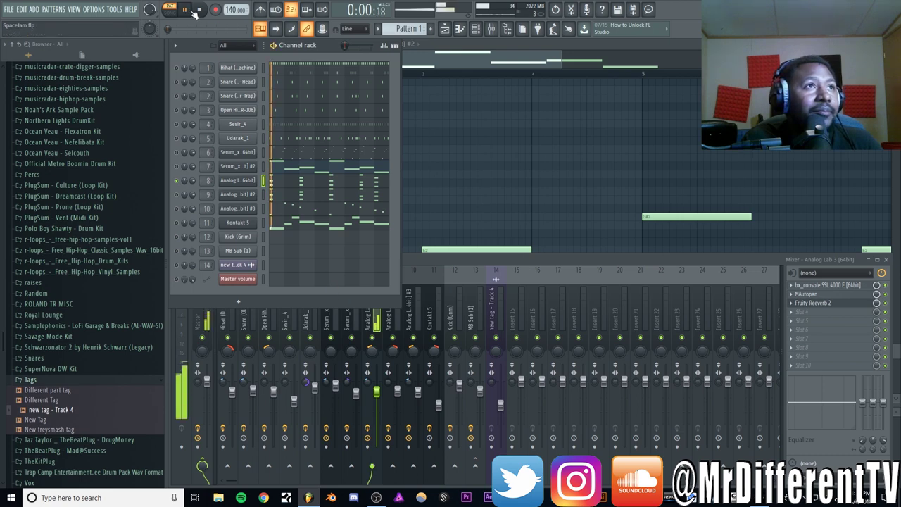
left_click(204, 10)
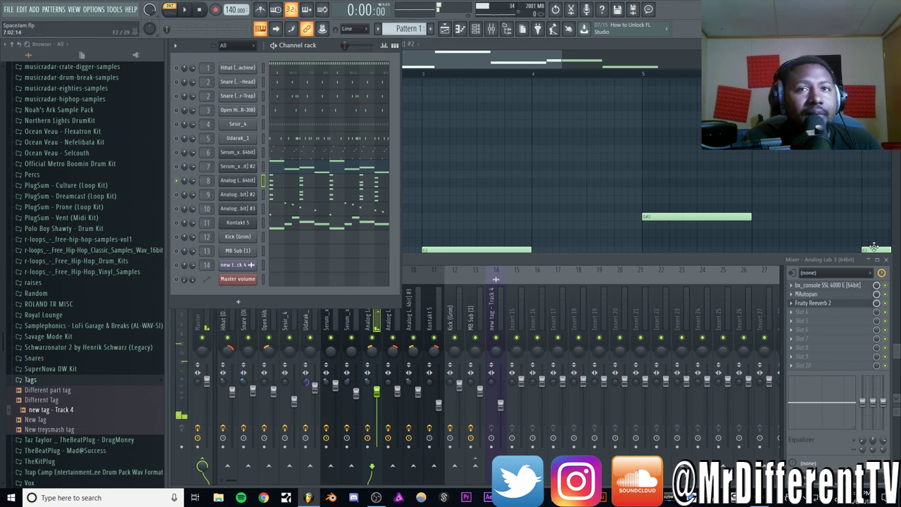
left_click(815, 294)
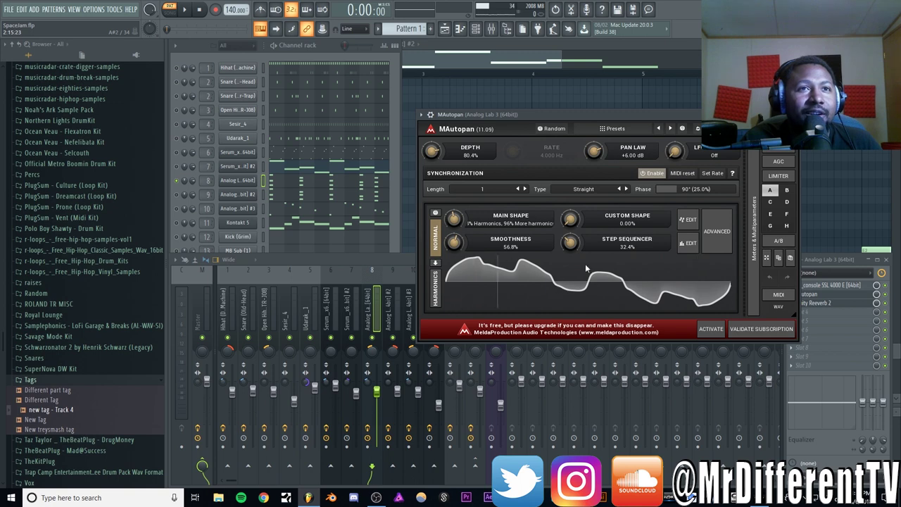
left_click_drag(453, 244, 453, 230)
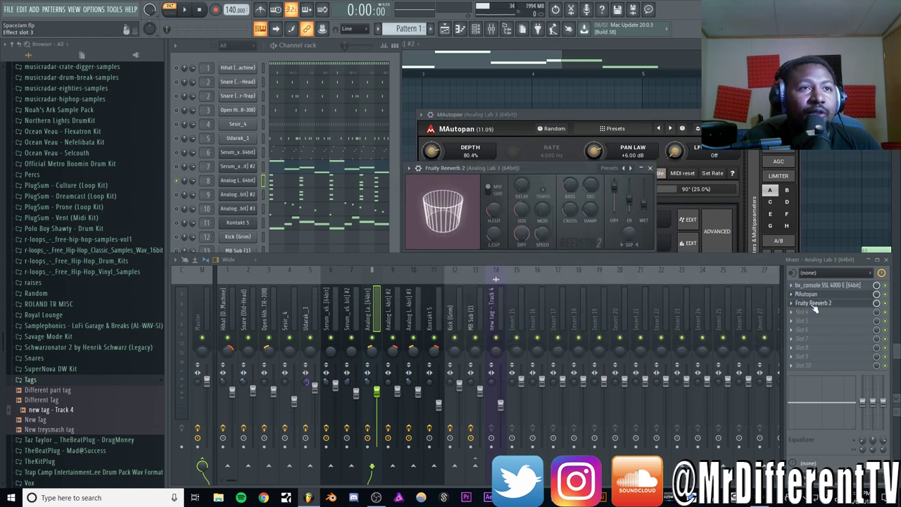
Step: Open the first Analog Lab 3 channel's notes in the piano roll, examine the chords and play them
left_click(288, 185)
scroll(352, 224, "up", 3)
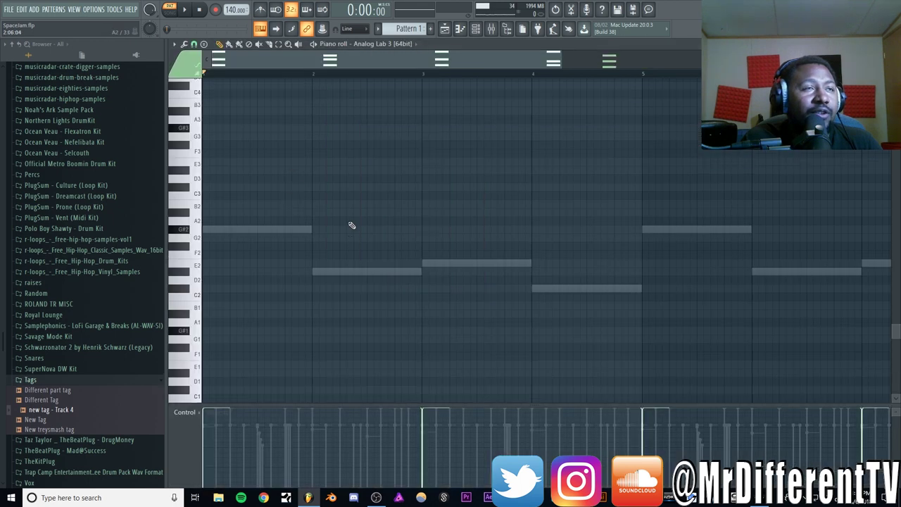
scroll(357, 200, "down", 3)
scroll(348, 196, "up", 5)
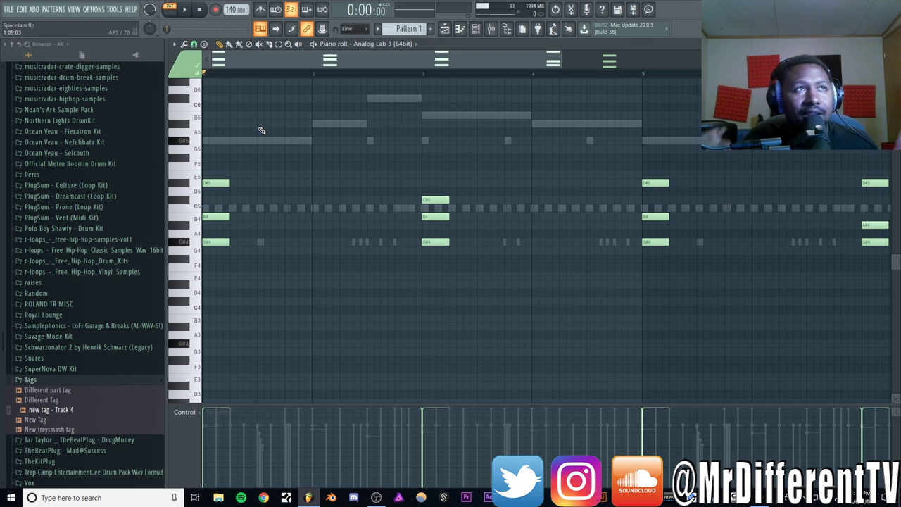
left_click(185, 11)
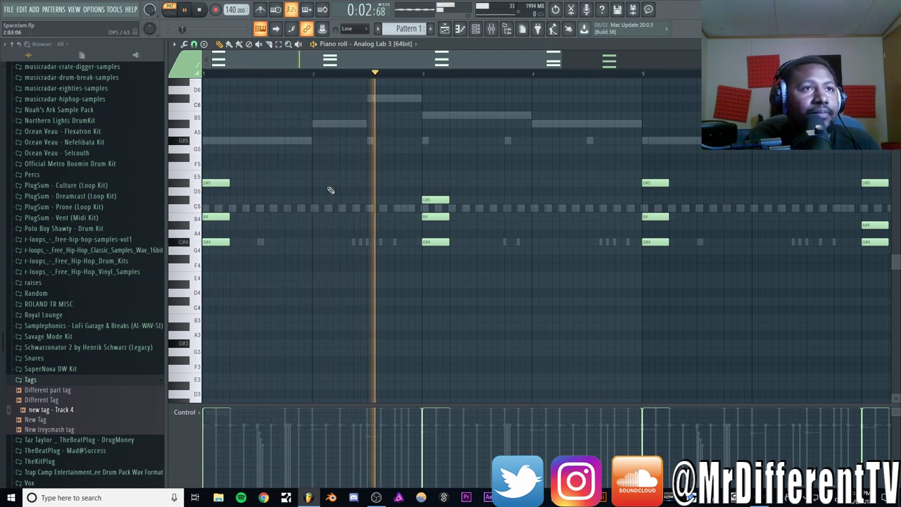
left_click(201, 12)
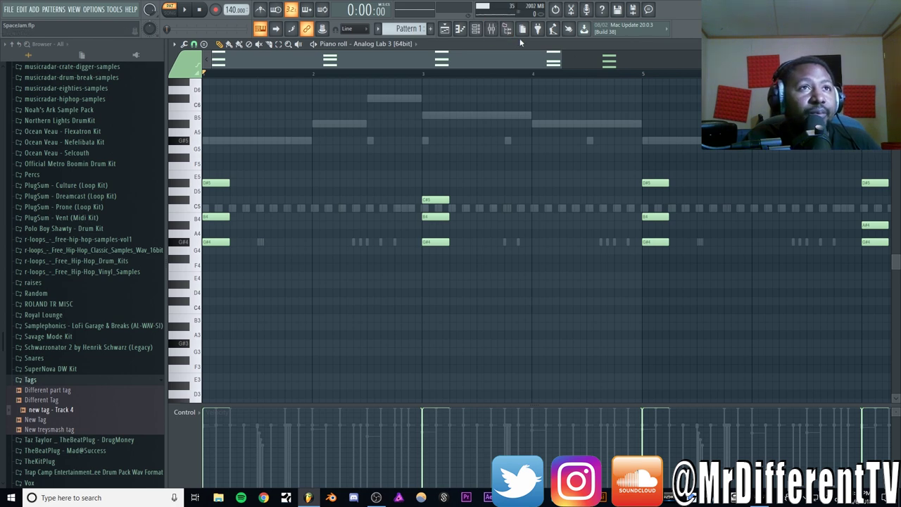
Step: Solo the Analog Lab 3 #2 channel and open its synth to review the Taped Pad preset
left_click(492, 30)
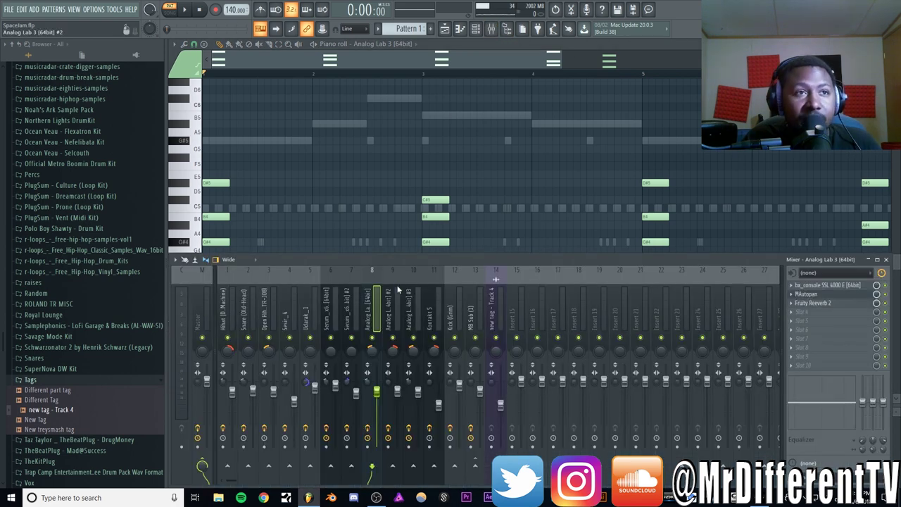
left_click(466, 30)
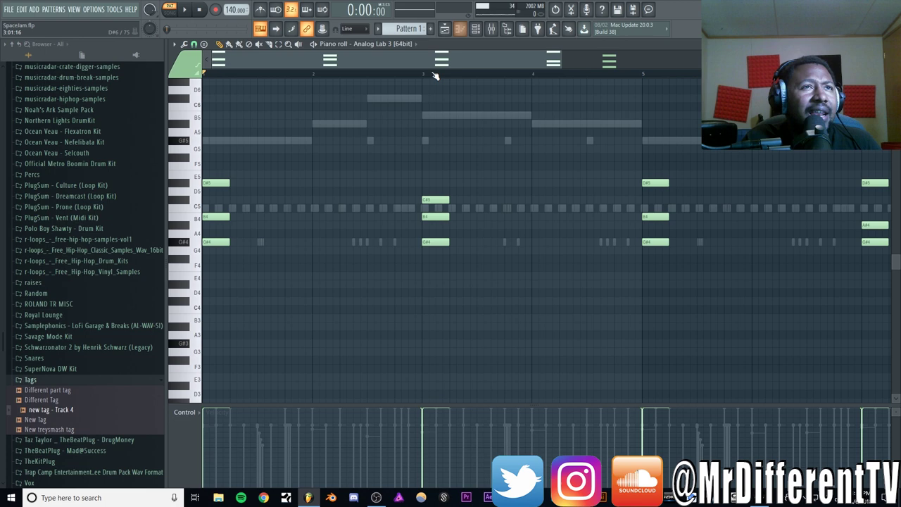
left_click(476, 28)
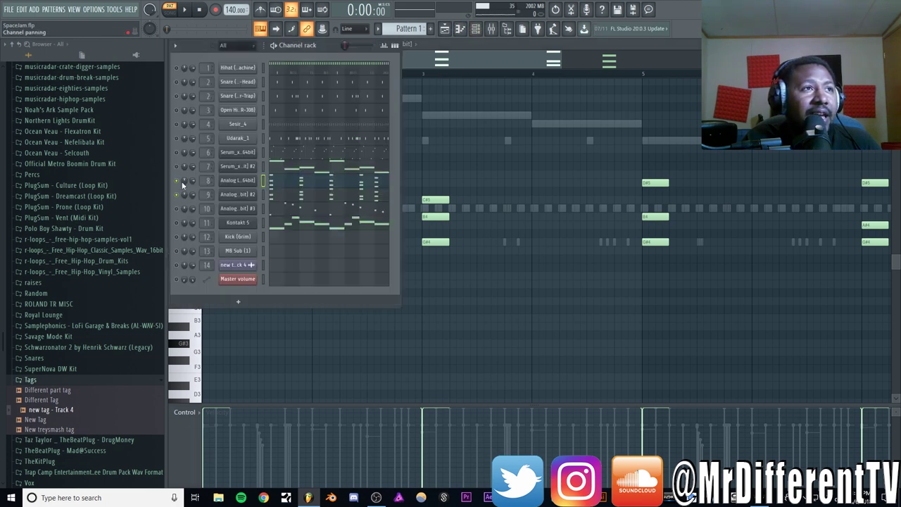
left_click(238, 194)
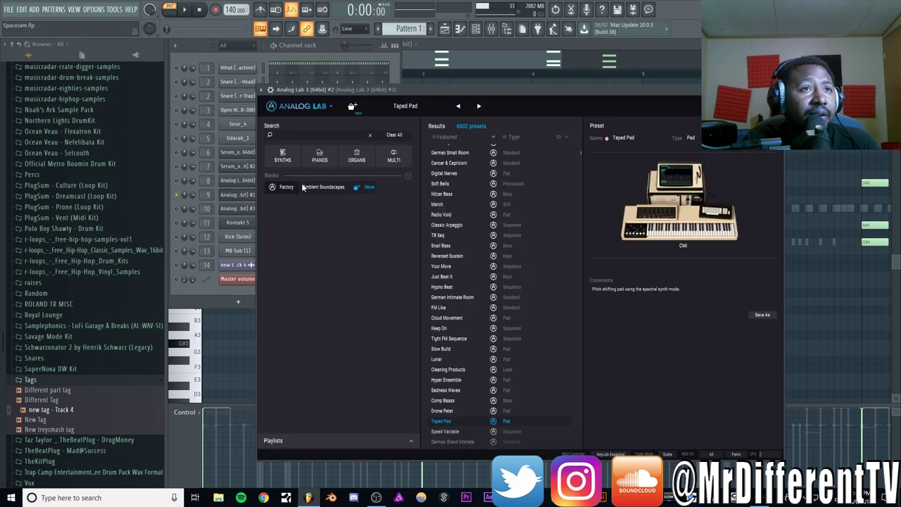
left_click_drag(423, 90, 332, 115)
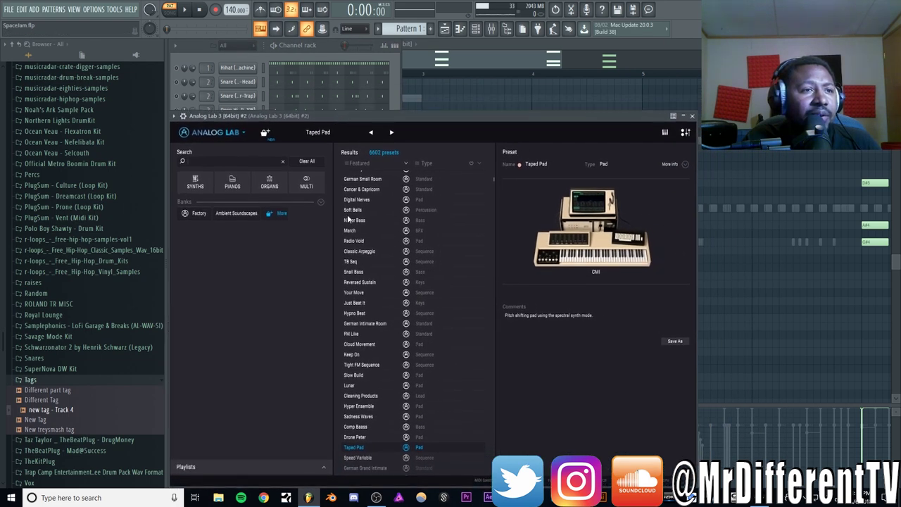
Step: Play the soloed Analog Lab 3 #2 channel and review the MAutopan settings on its mixer track
left_click(395, 74)
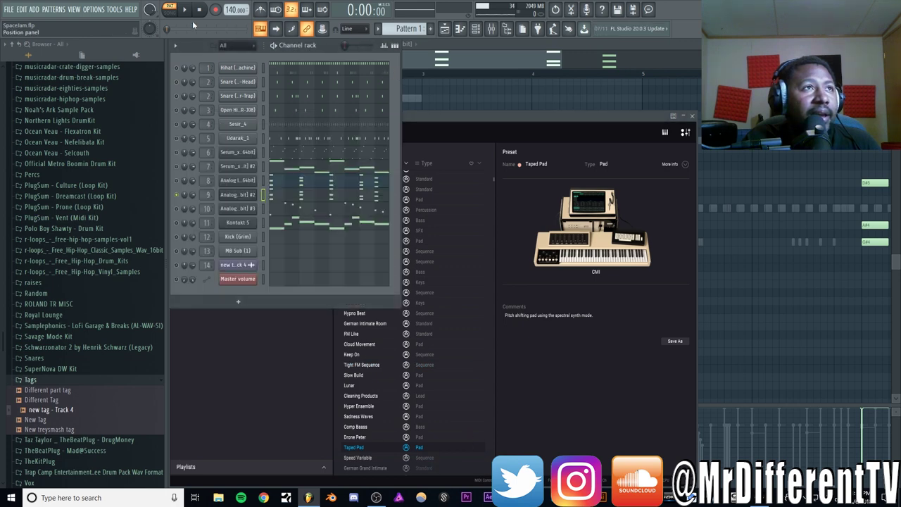
left_click(185, 10)
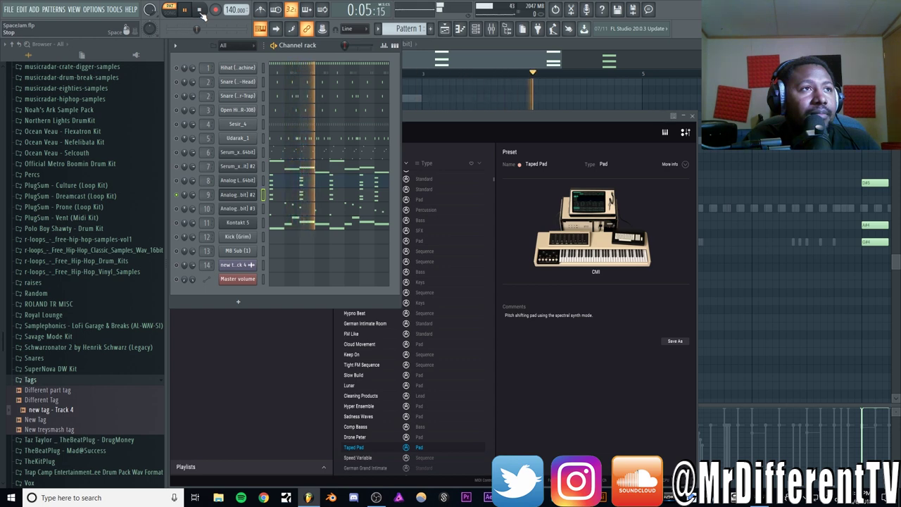
left_click(200, 12)
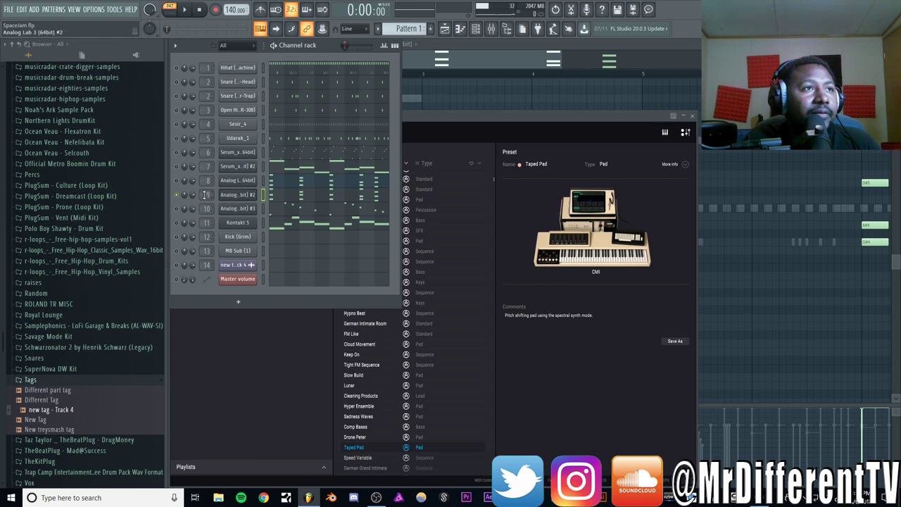
left_click(208, 195)
left_click(831, 295)
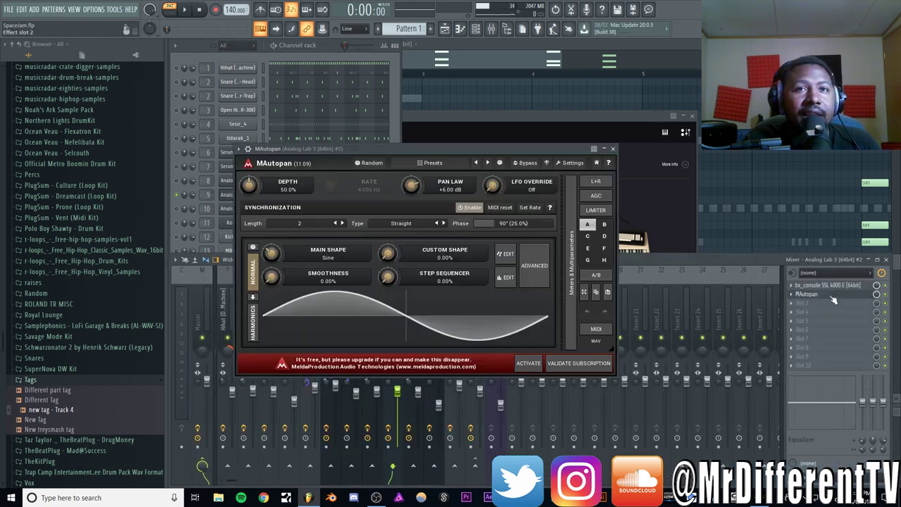
left_click_drag(443, 141, 365, 179)
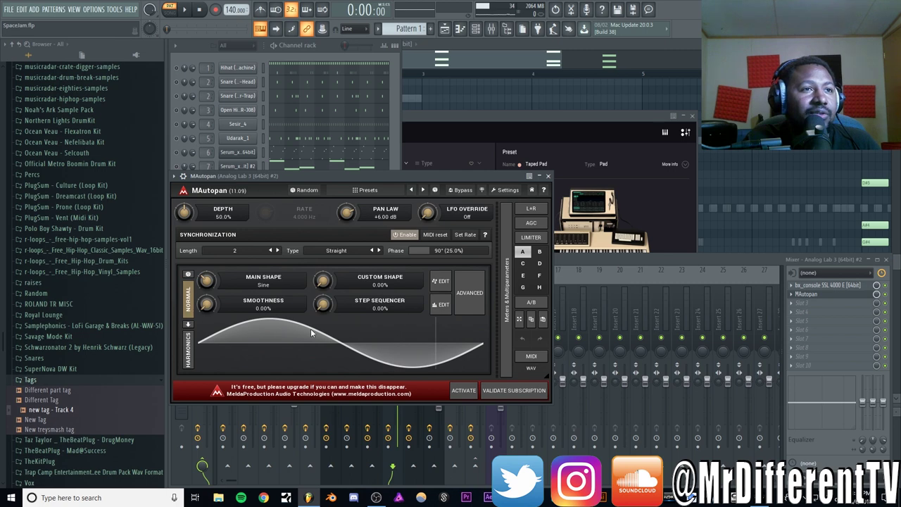
left_click(549, 176)
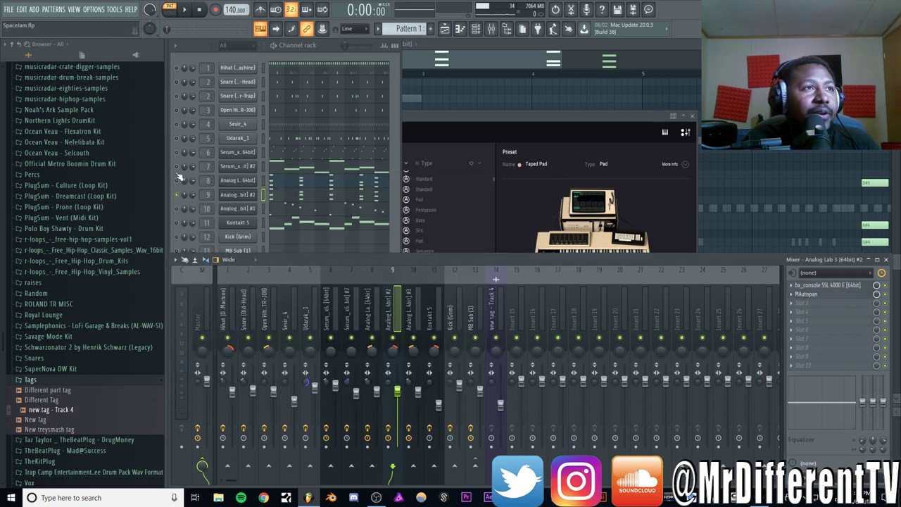
Step: Play the first Analog Lab 3 and Analog Lab 3 #2 channels together
left_click(188, 9)
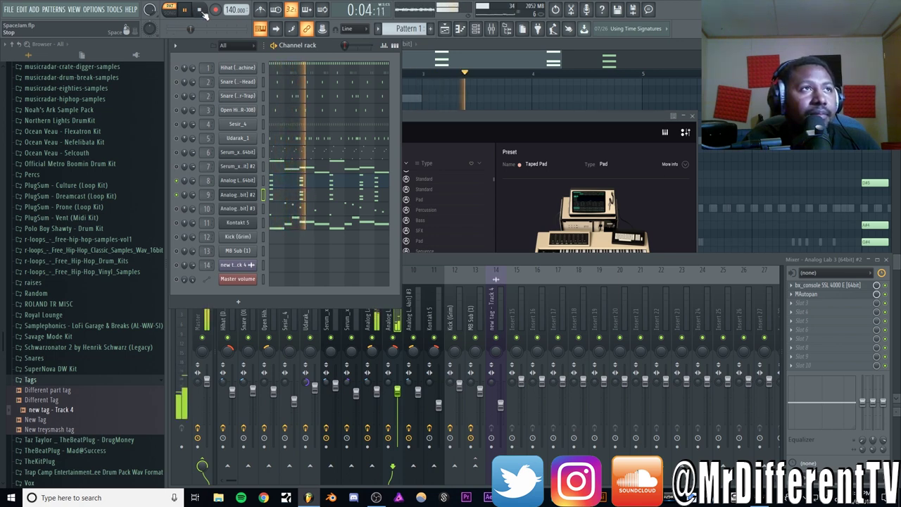
left_click(200, 10)
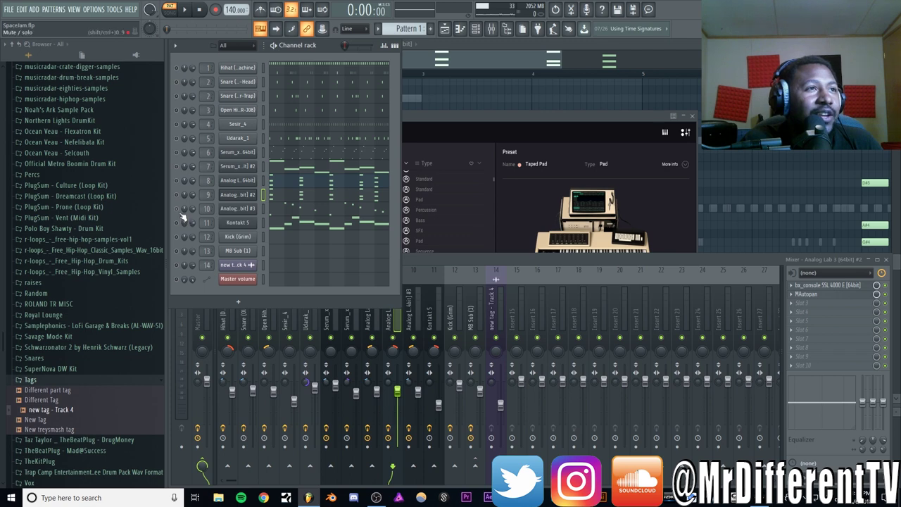
Step: Solo the Analog Lab 3 #3 channel and open its synth to review the Dark Moon preset
left_click(239, 213)
left_click_drag(523, 117, 402, 113)
left_click(398, 98)
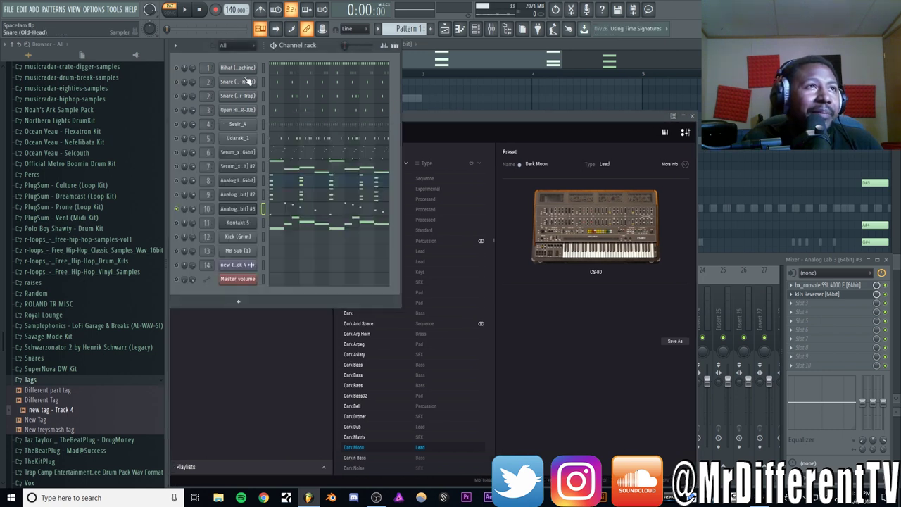
Step: Play the soloed Analog Lab 3 #3 channel and show its mixer track with its effects
left_click(187, 11)
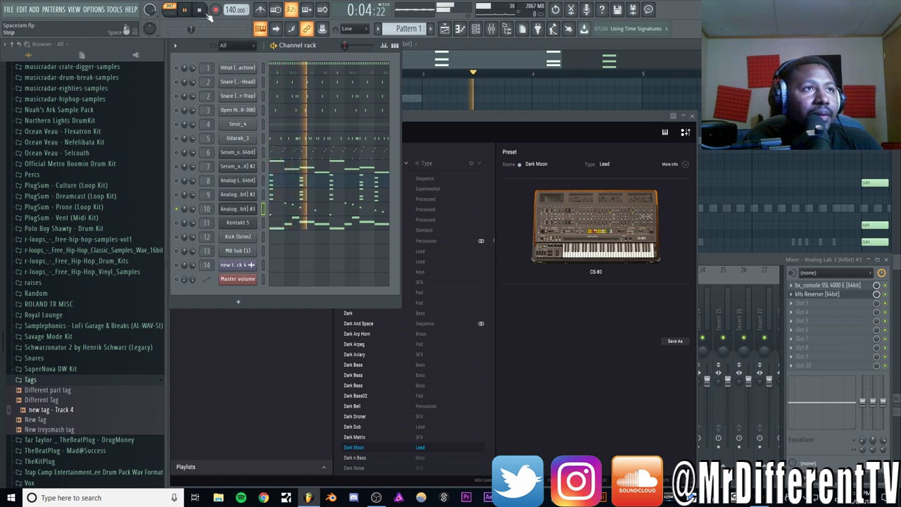
left_click(200, 11)
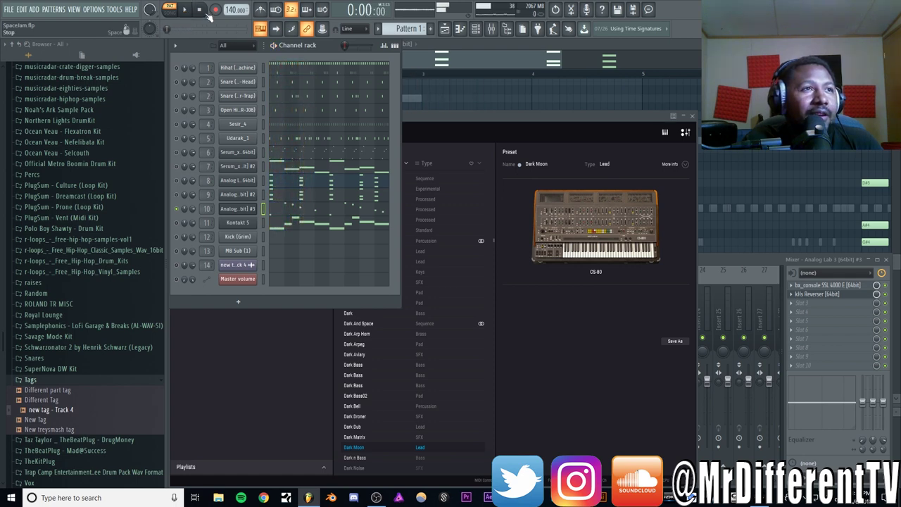
double_click(207, 209)
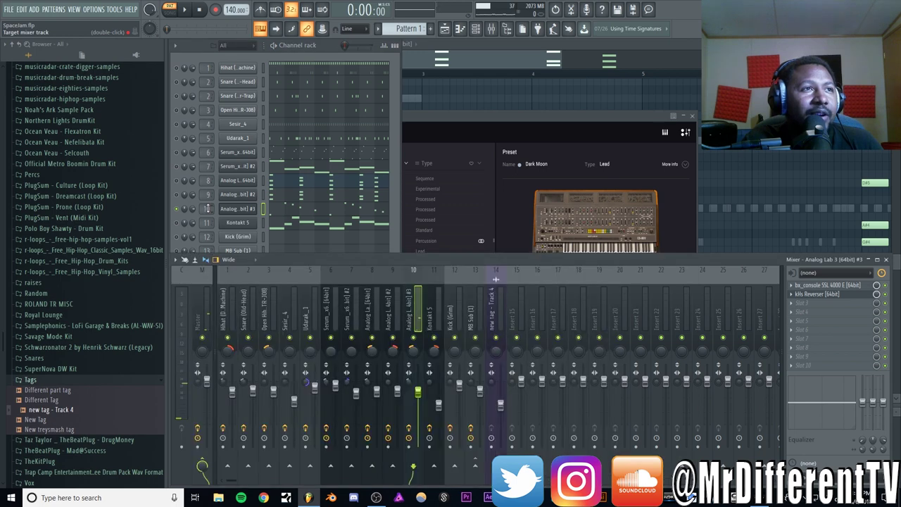
Step: Review the kHs Reverser and bx_console SSL 4000 E settings on the Analog Lab 3 #3 mixer track, closing each one
left_click(833, 294)
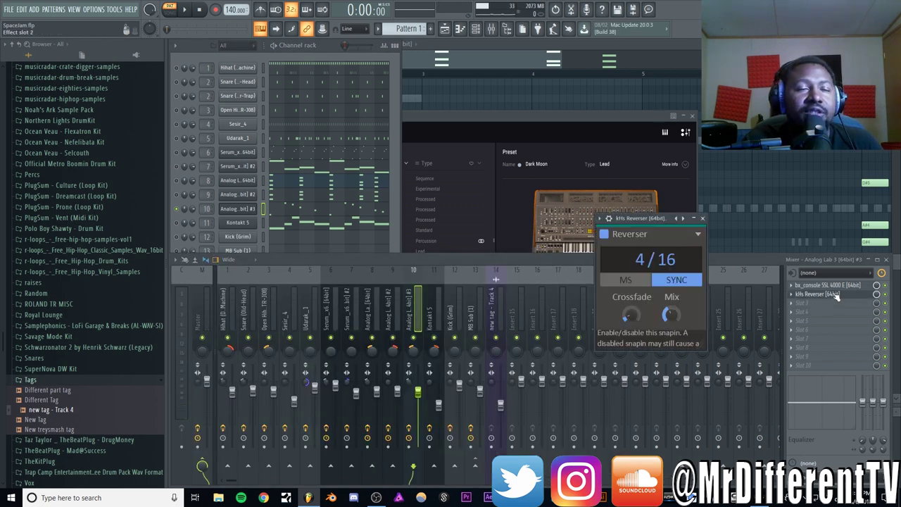
left_click(703, 218)
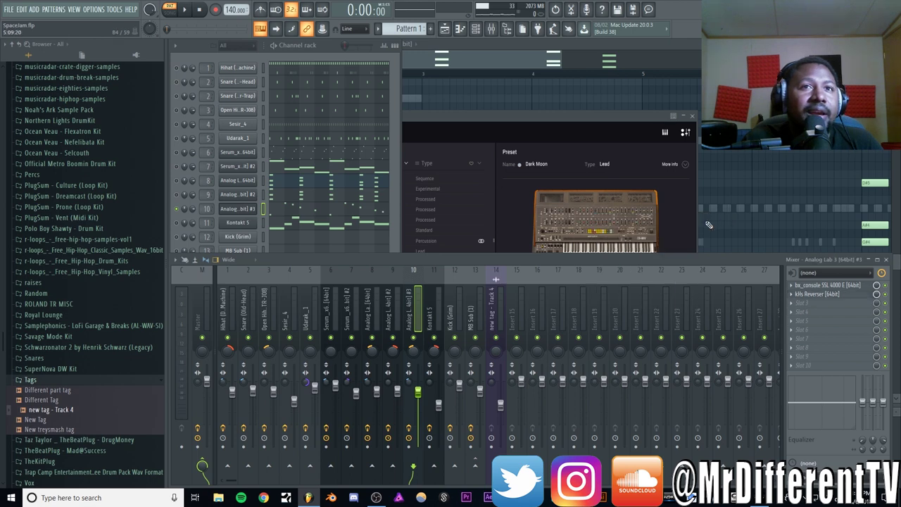
left_click(827, 286)
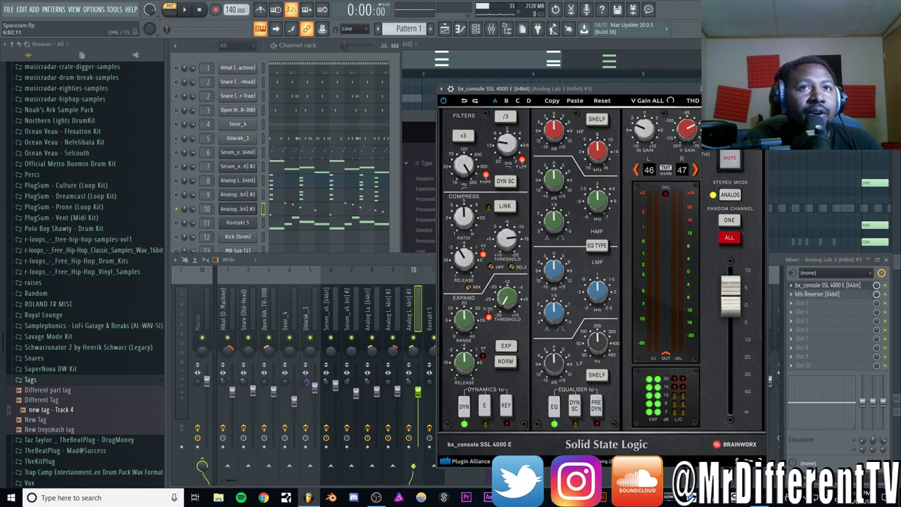
left_click(761, 88)
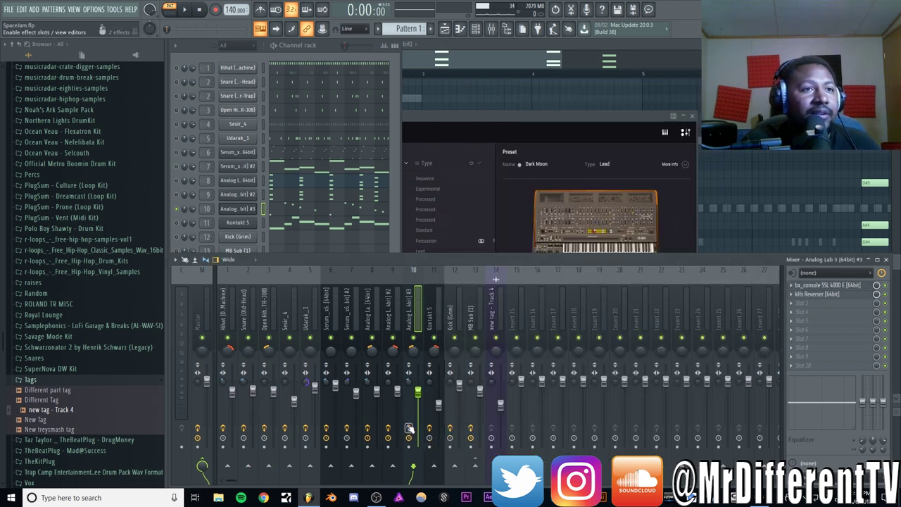
Step: Play the soloed Analog Lab 3 #3 channel with its mixer effects bypassed and with them enabled
key("space")
key("space")
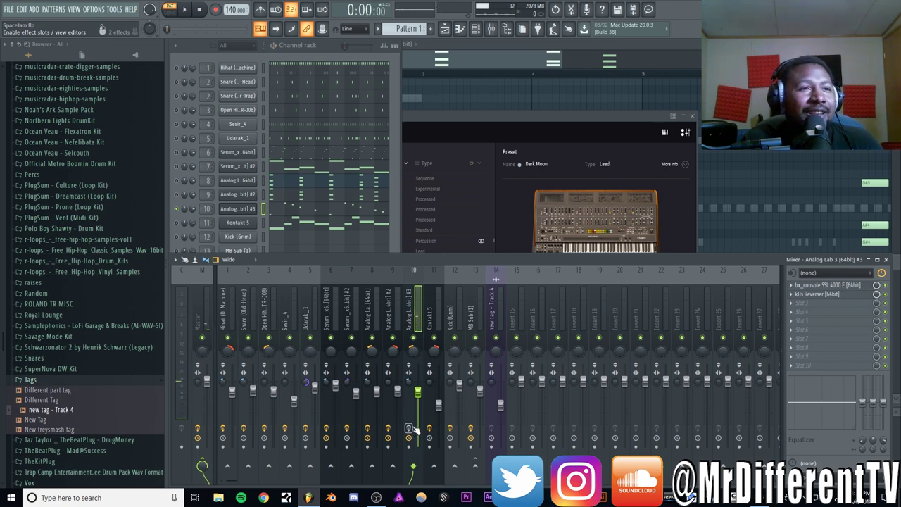
key("space")
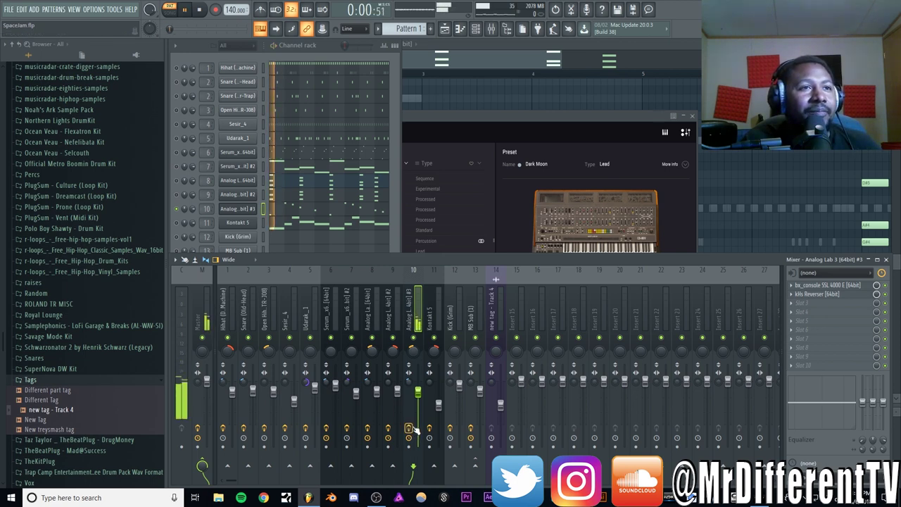
key("space")
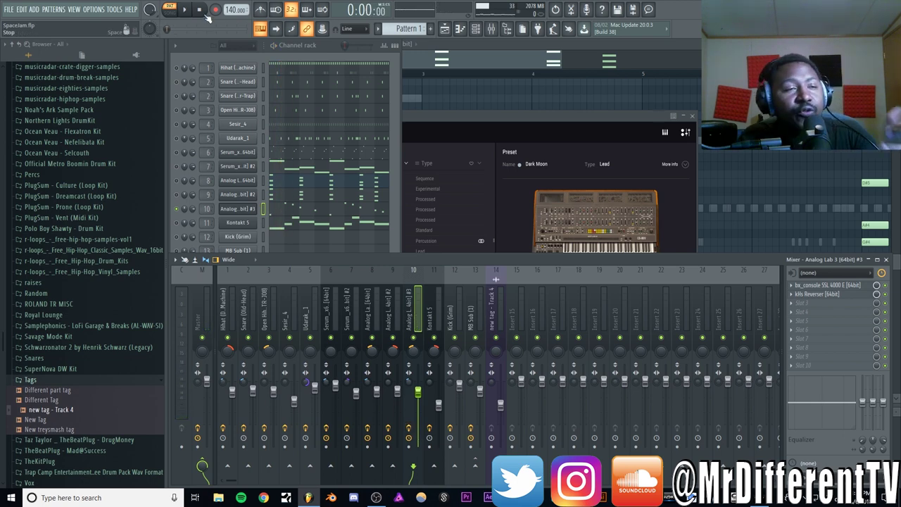
Step: Mute the Analog Lab 3 #3 channel and open the Kontakt 5 instrument to review the Exhale Sweeping Call preset
left_click(176, 209)
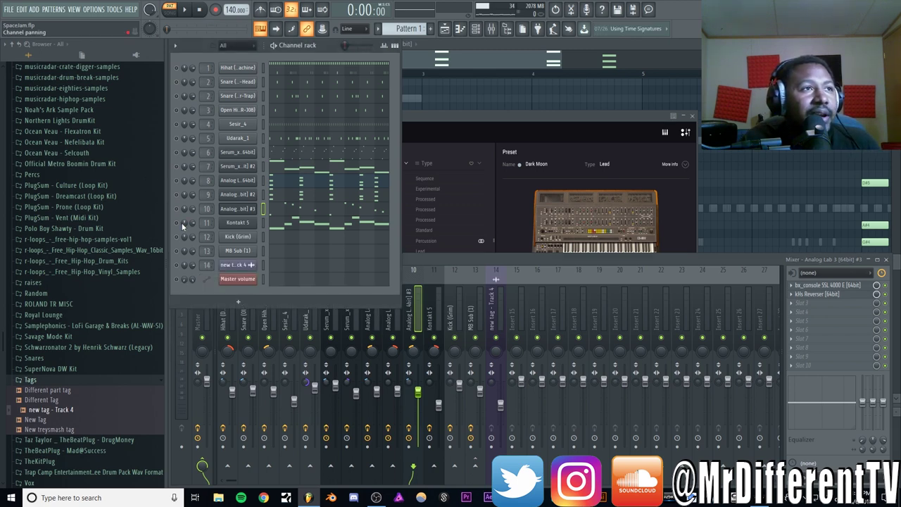
left_click(253, 225)
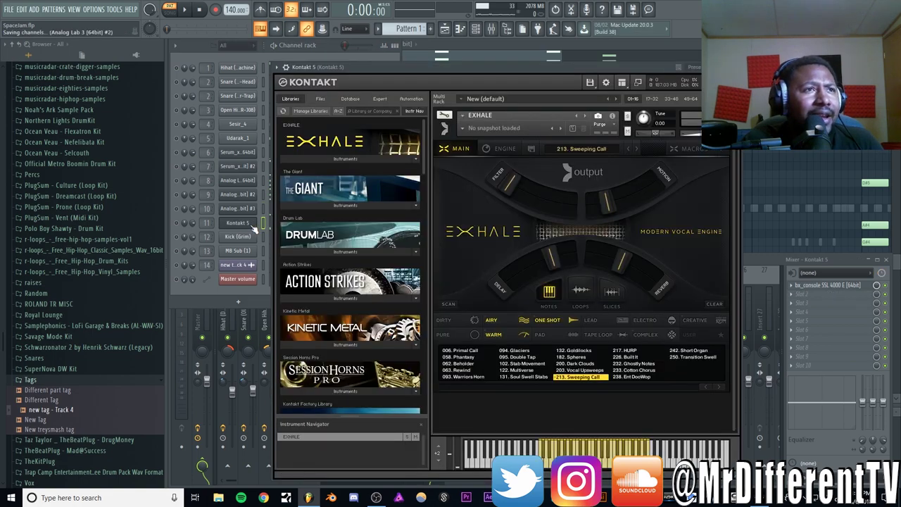
left_click_drag(359, 69, 253, 71)
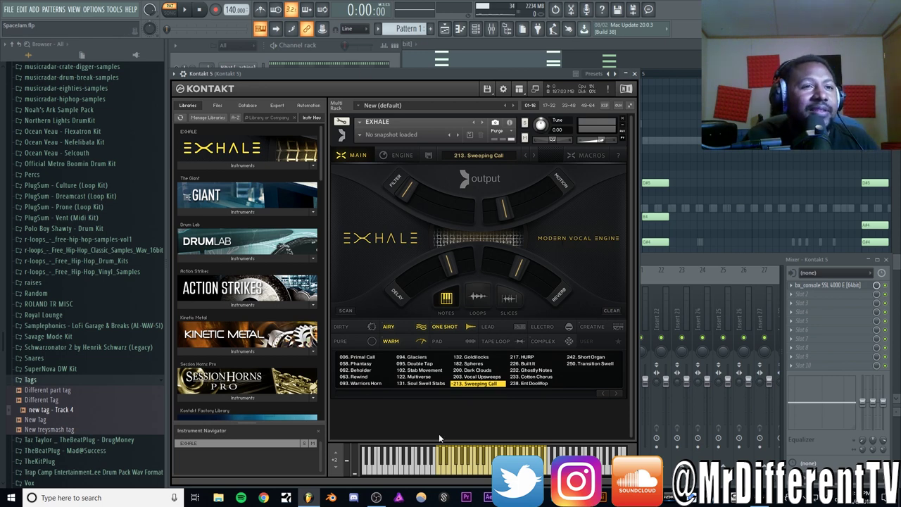
left_click(184, 11)
left_click(199, 10)
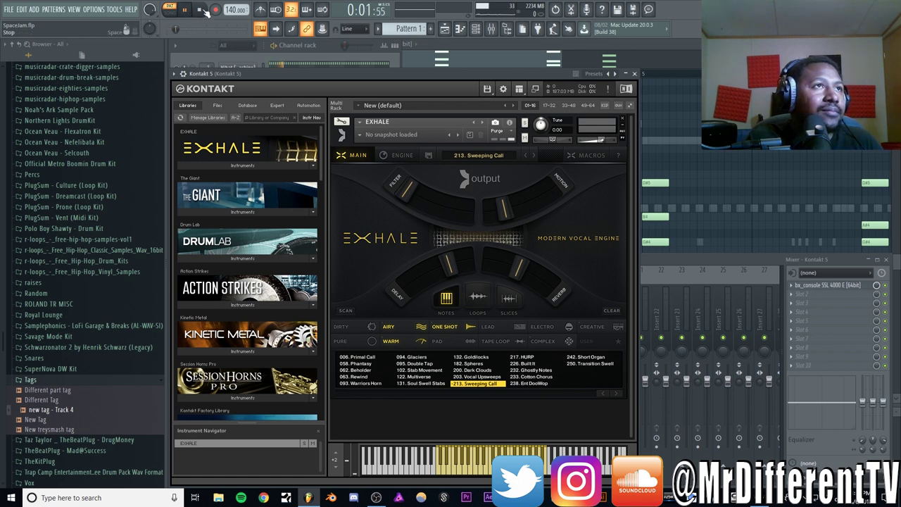
Step: Solo the Kontakt 5 channel in the channel rack and play it
left_click(357, 51)
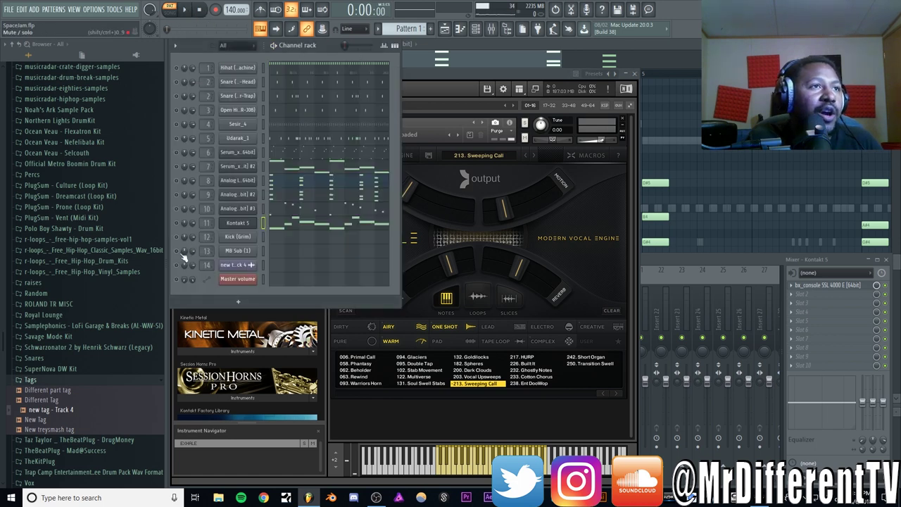
left_click(185, 10)
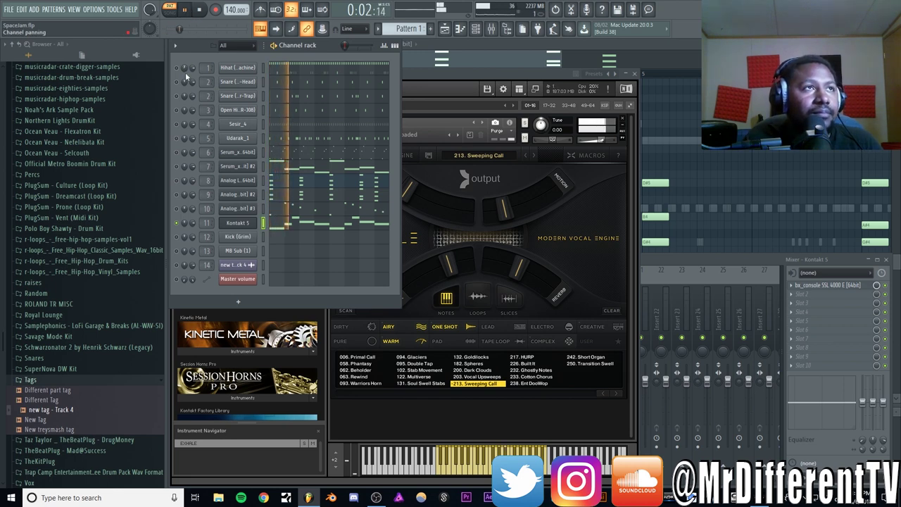
left_click(200, 11)
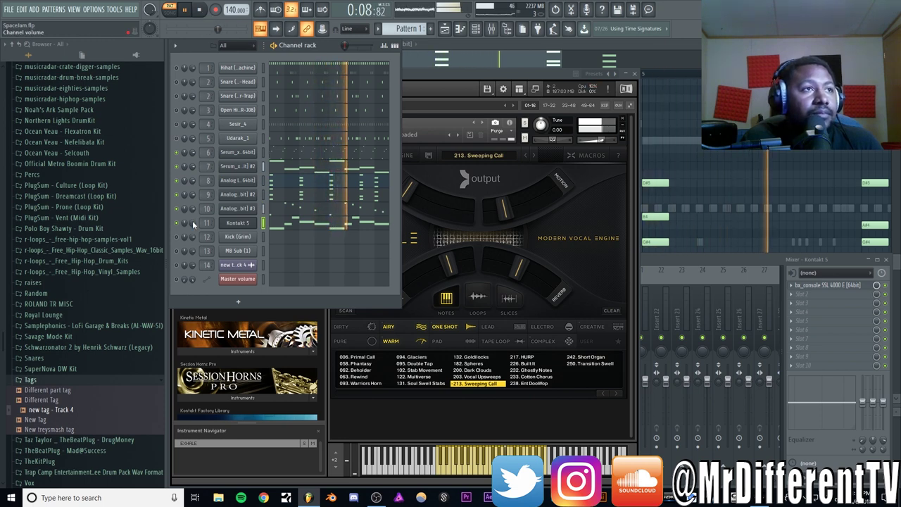
Step: Play the melody channels together, first alone and again with the drum channels enabled
left_click(201, 12)
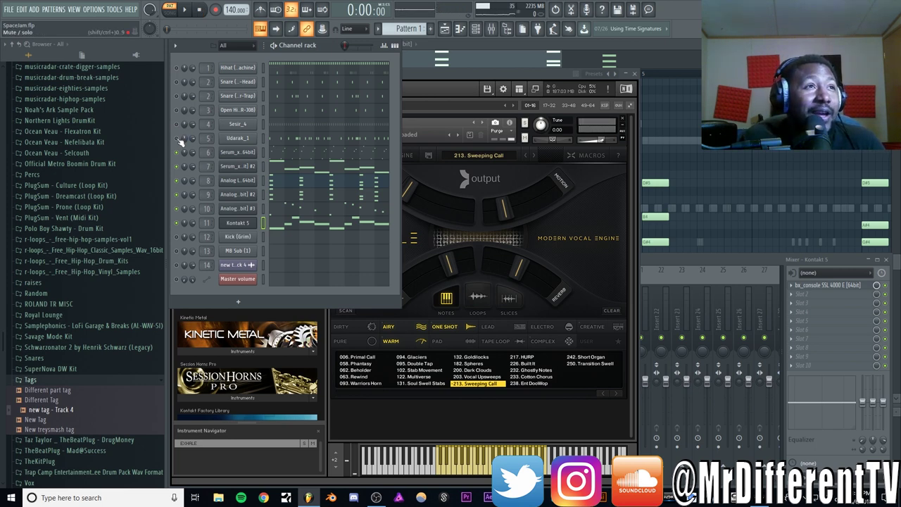
left_click(185, 11)
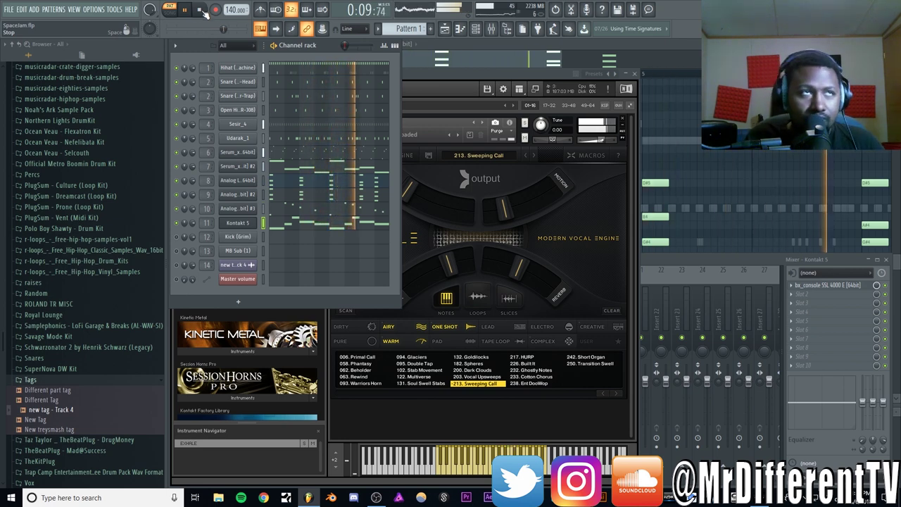
left_click(201, 11)
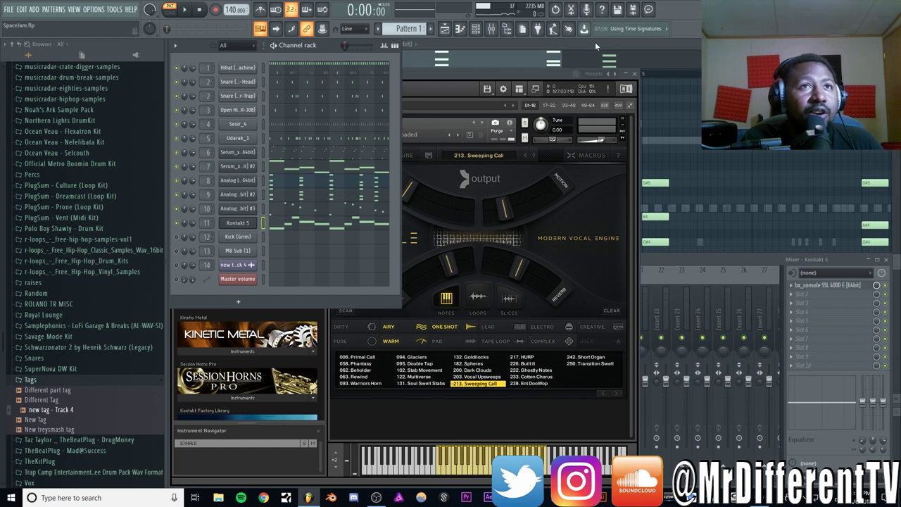
Step: Show the Kontakt 5 channel's notes in the piano roll
left_click(482, 29)
left_click(483, 30)
left_click(461, 30)
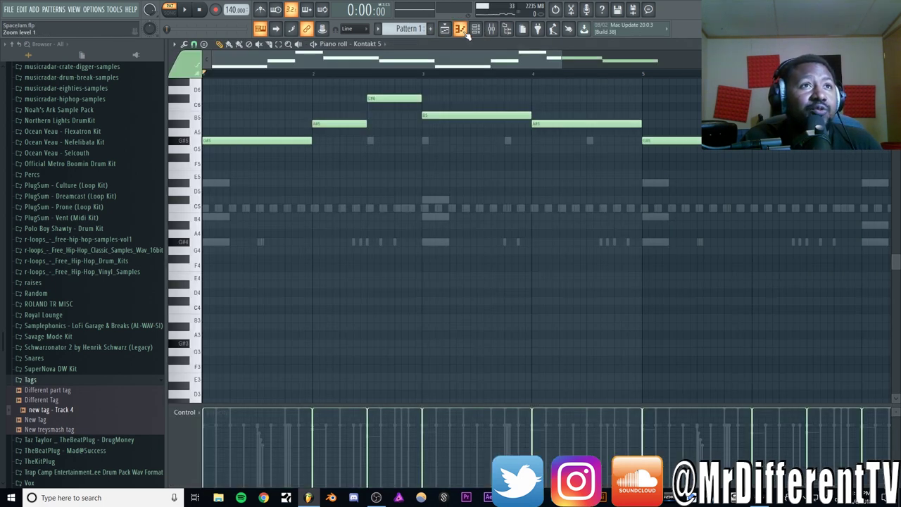
Step: Select bars 41 to 57 in the playlist and solo the Kick 2 track
left_click(445, 29)
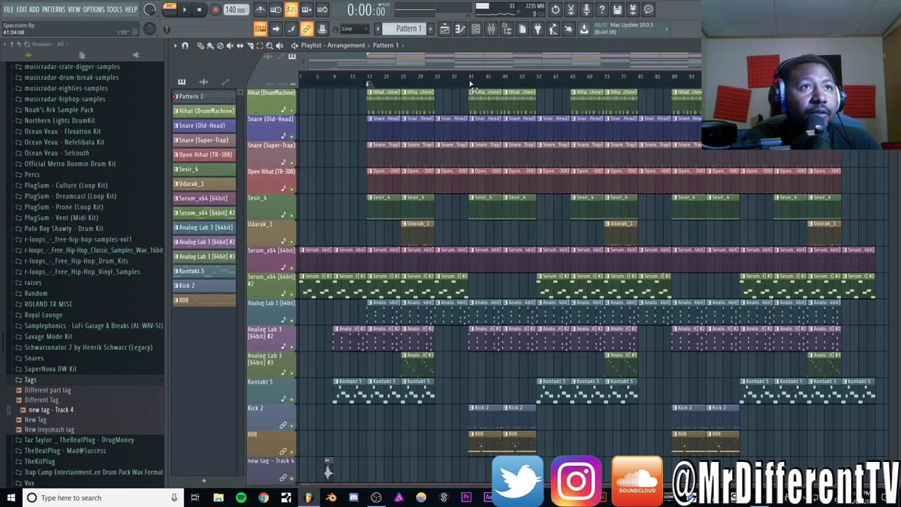
left_click_drag(470, 85, 538, 83)
right_click(292, 425)
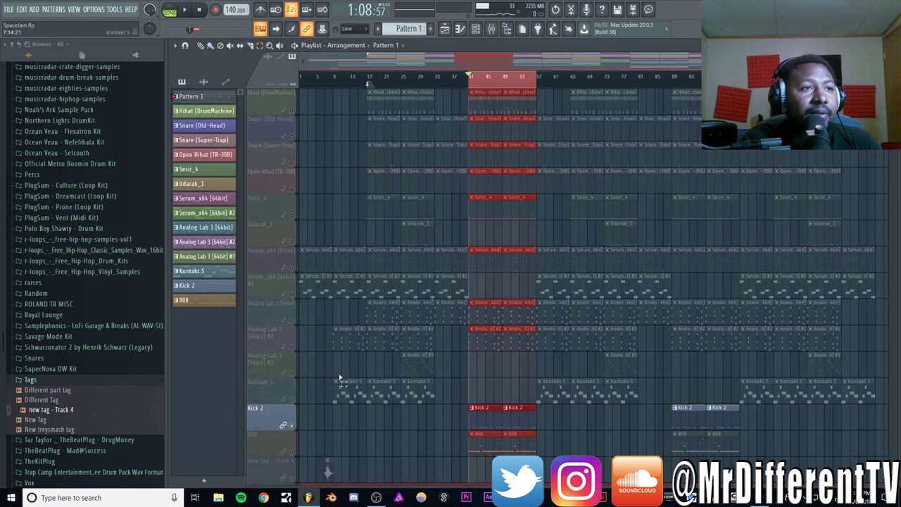
Step: Unmute all the channels in the channel rack, including the Kick (Grim) and MB Sub (1)
left_click(476, 29)
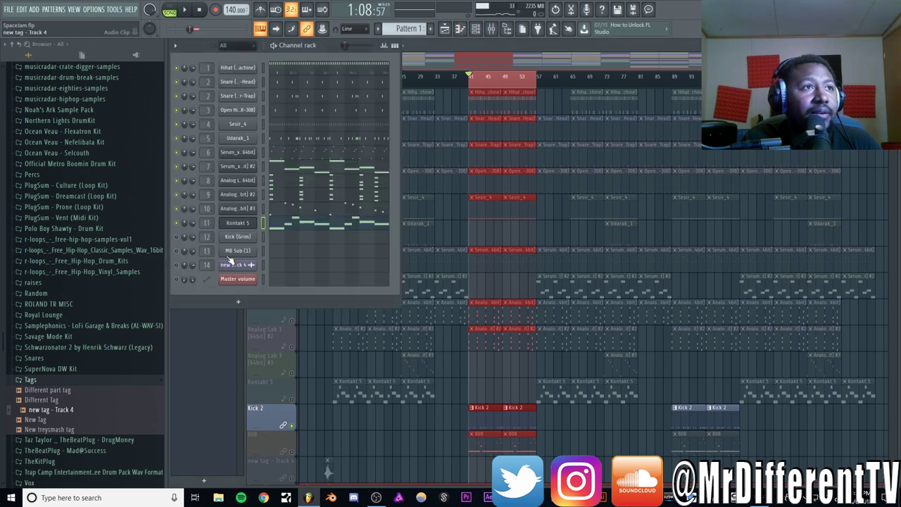
right_click(179, 224)
left_click(190, 231)
right_click(179, 224)
left_click(192, 231)
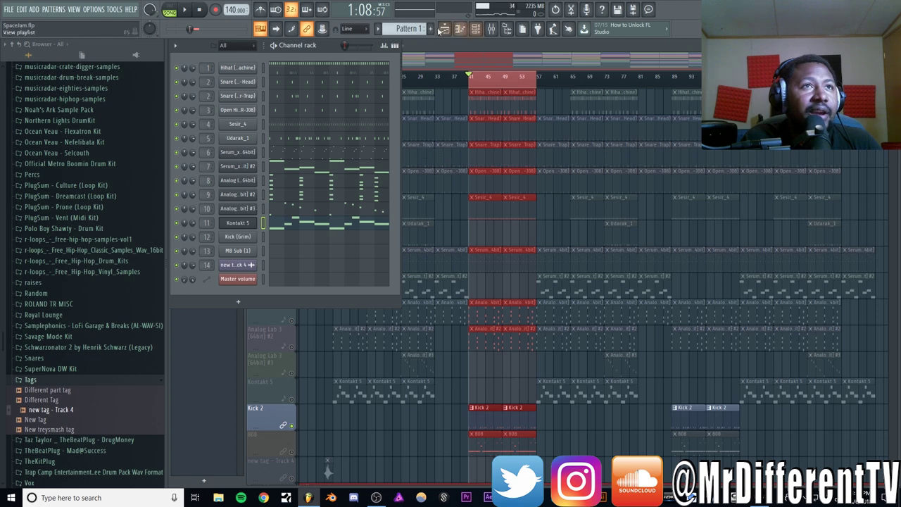
Step: Open the Kick (Grim) sample and review the bx_console SSL 4000 E settings on its mixer track
left_click(236, 239)
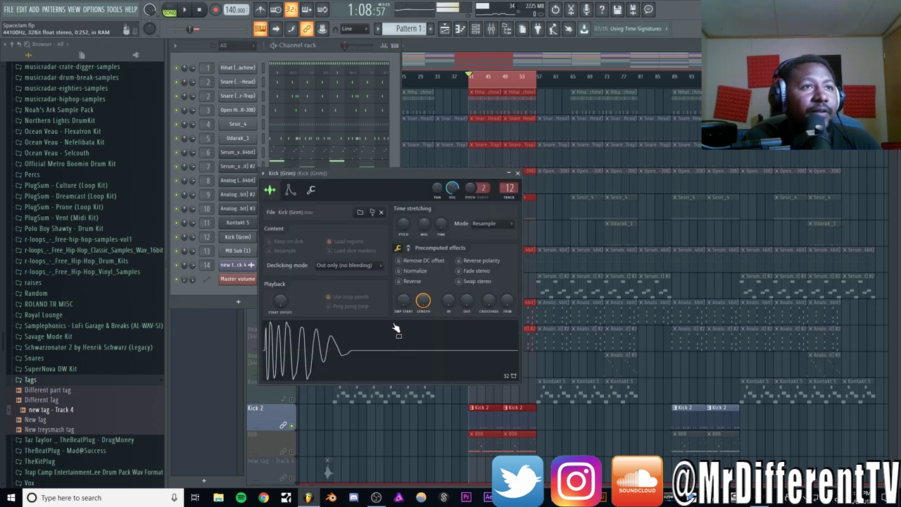
left_click(508, 188)
left_click(828, 286)
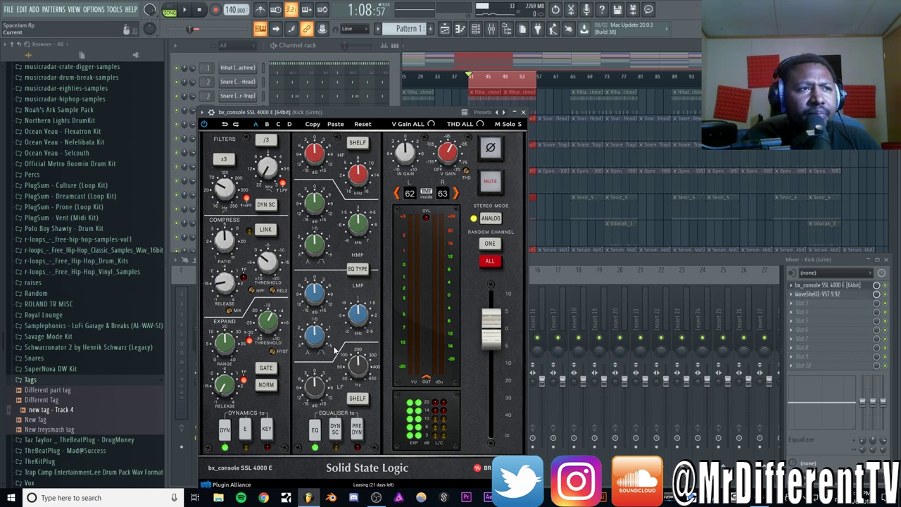
Step: Review the Smack Attack transient shaper on the kick's mixer track and close both effect windows
left_click(843, 294)
left_click_drag(408, 186, 326, 151)
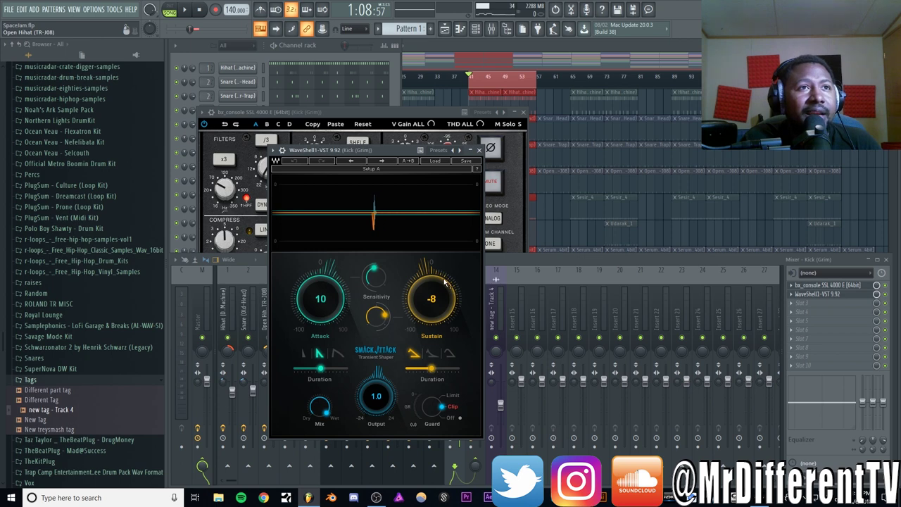
left_click(479, 150)
left_click(523, 112)
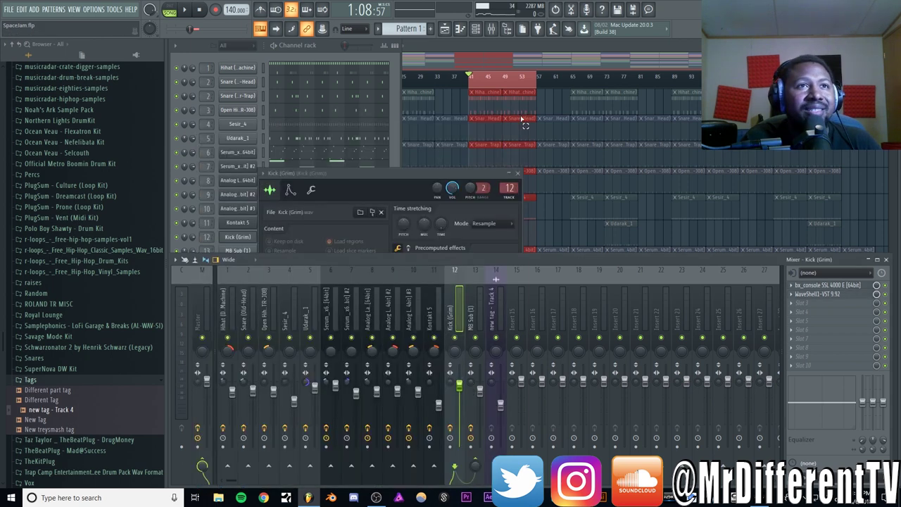
Step: Return to the playlist and enable the 808 track alongside the soloed Kick 2 track
left_click(428, 169)
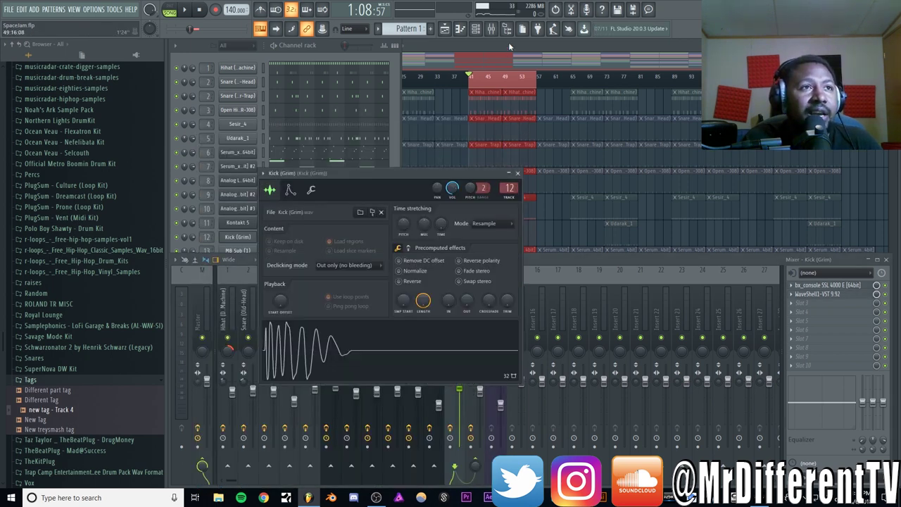
left_click(508, 43)
left_click(295, 452)
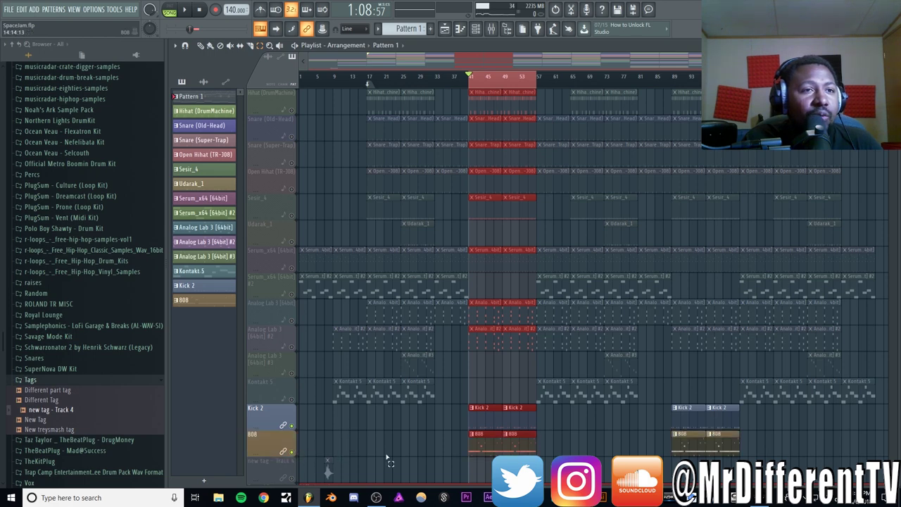
Step: Open the MB Sub (1) sample and its mixer track to review the bx_console SSL 4000 E
left_click(475, 32)
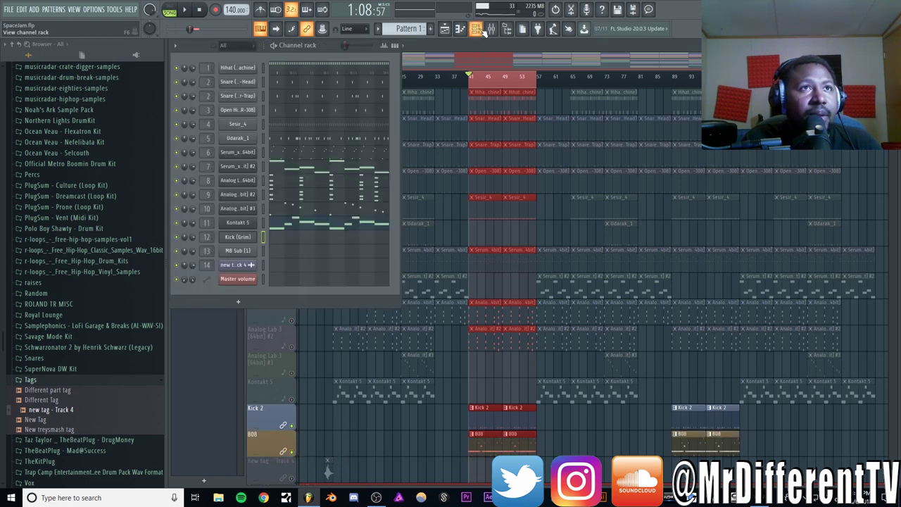
left_click(240, 251)
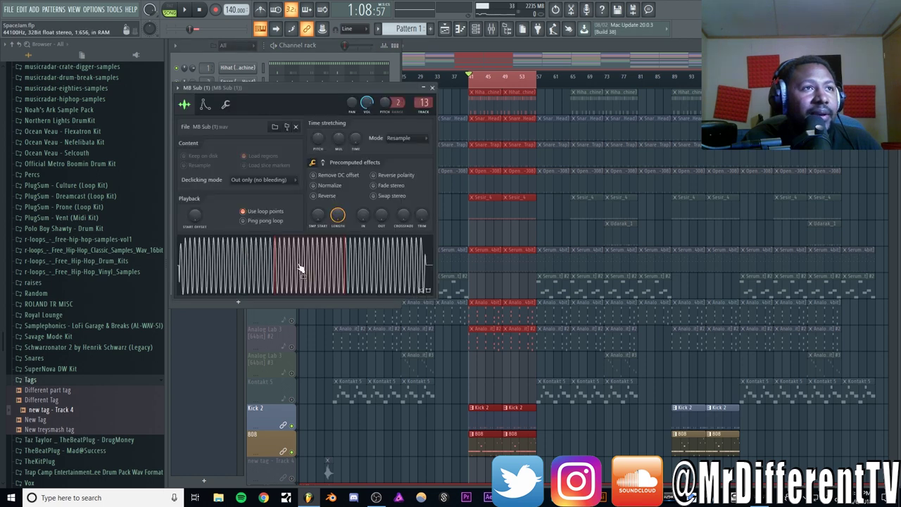
key("F9")
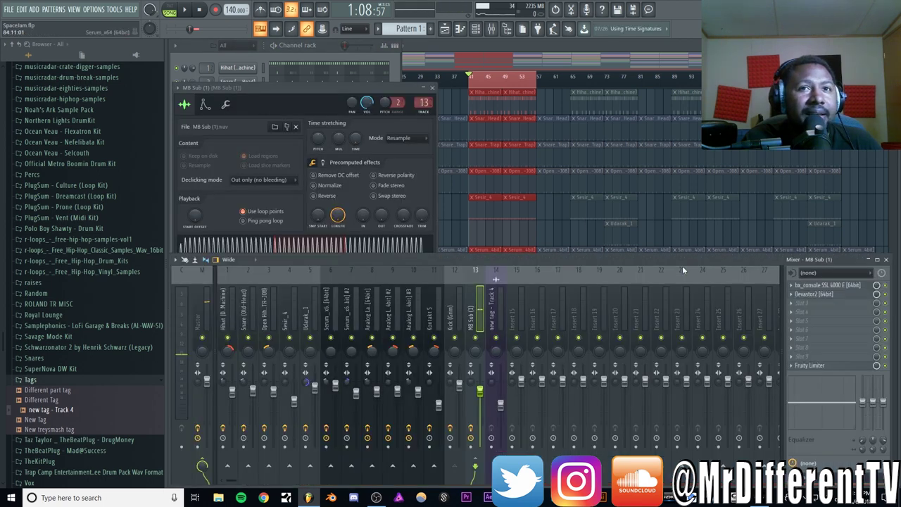
left_click(831, 286)
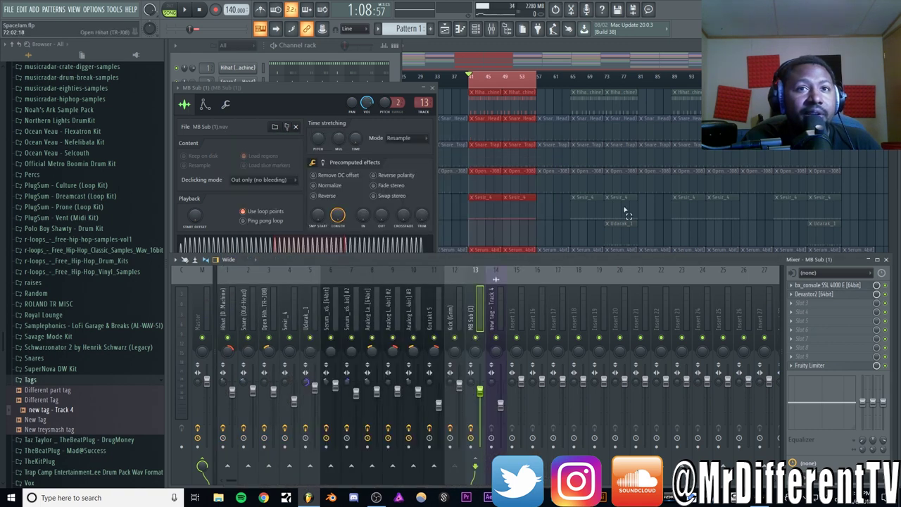
left_click(546, 136)
Step: Review the Devastor2 distortion on the MB Sub (1) mixer track, checking its distortion functions and limiter switch, and close the effect window
left_click(815, 295)
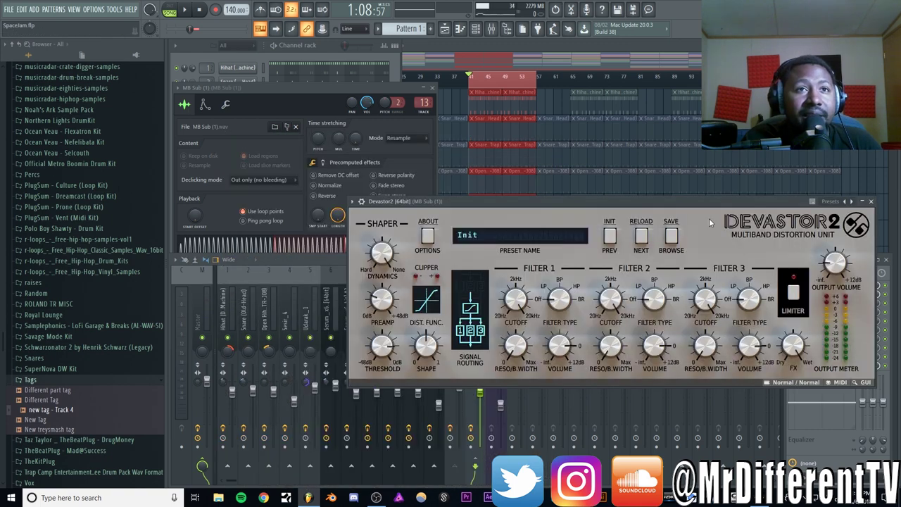
left_click_drag(677, 199, 492, 301)
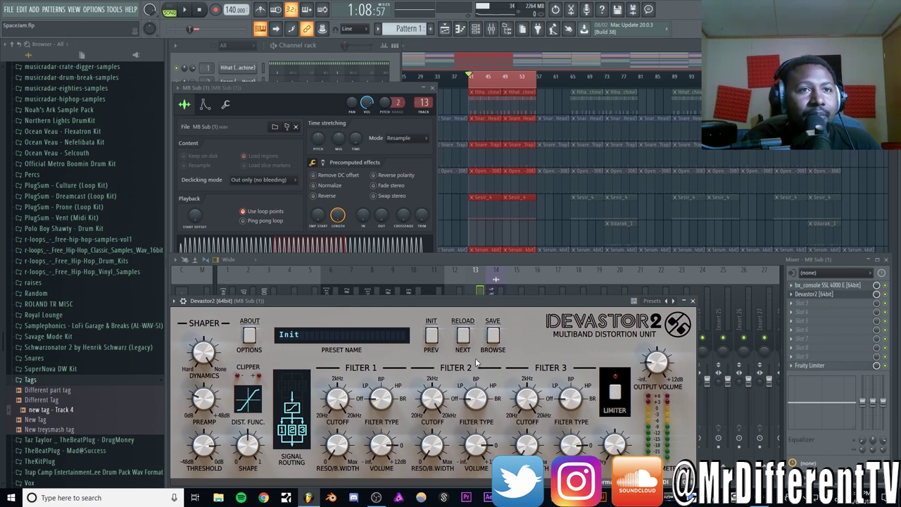
left_click(248, 412)
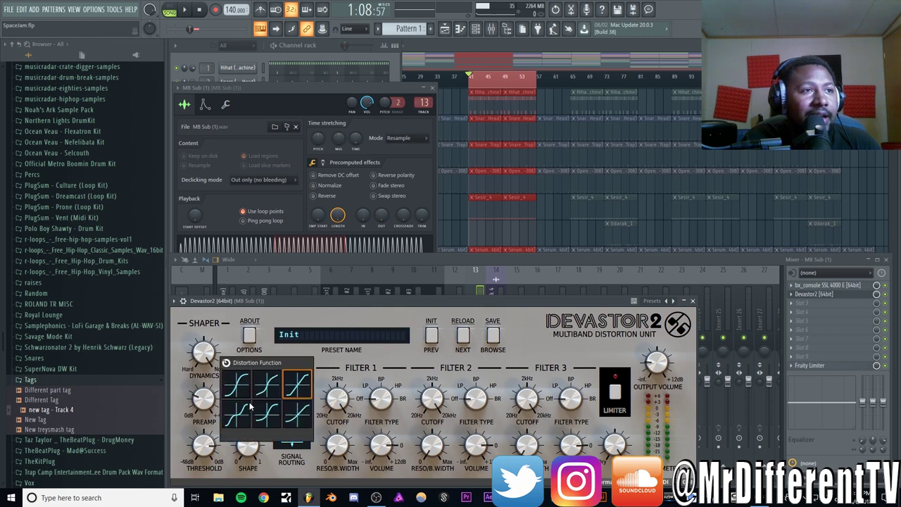
left_click(299, 386)
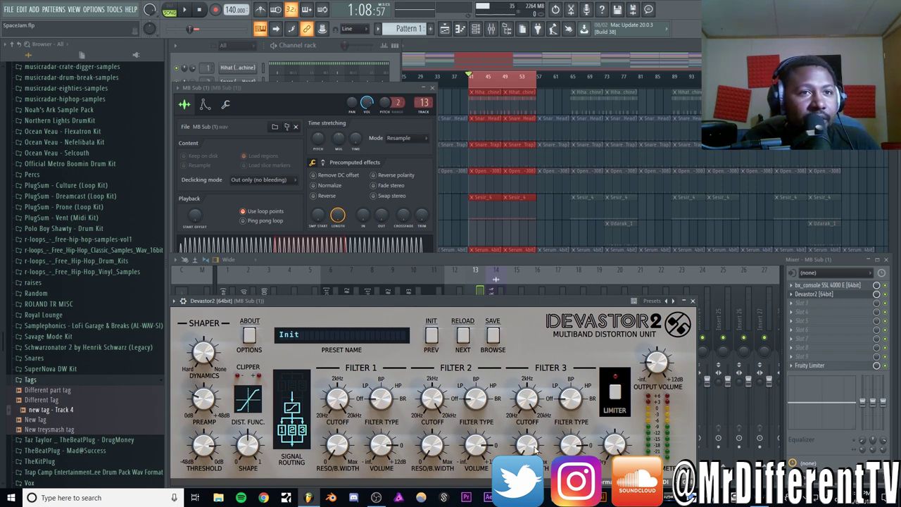
left_click(614, 393)
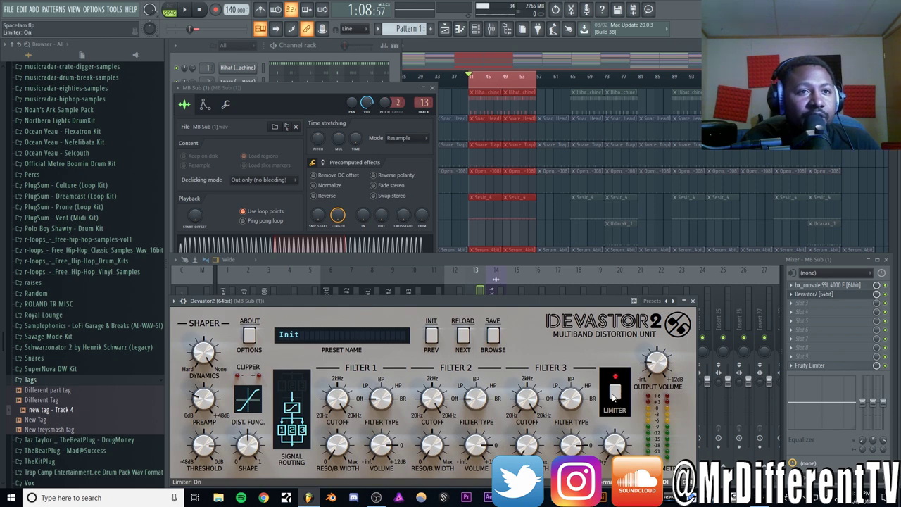
left_click(613, 397)
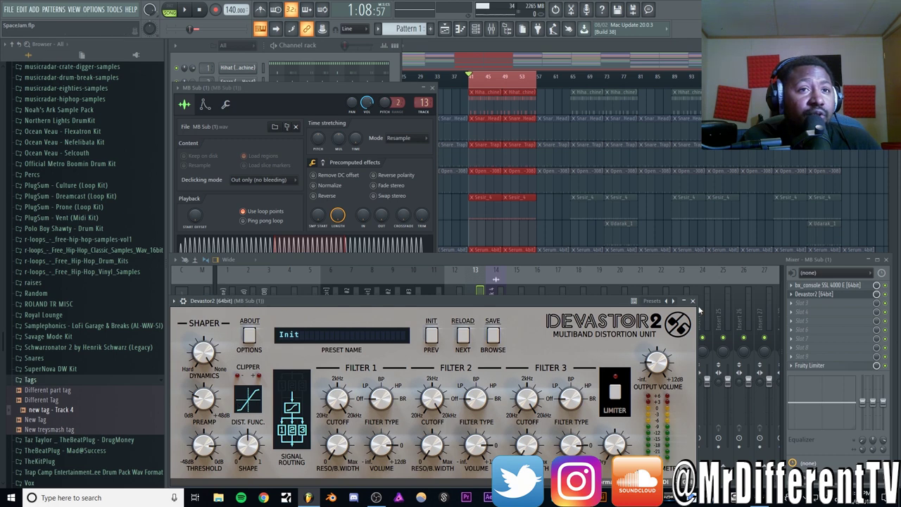
key("Escape")
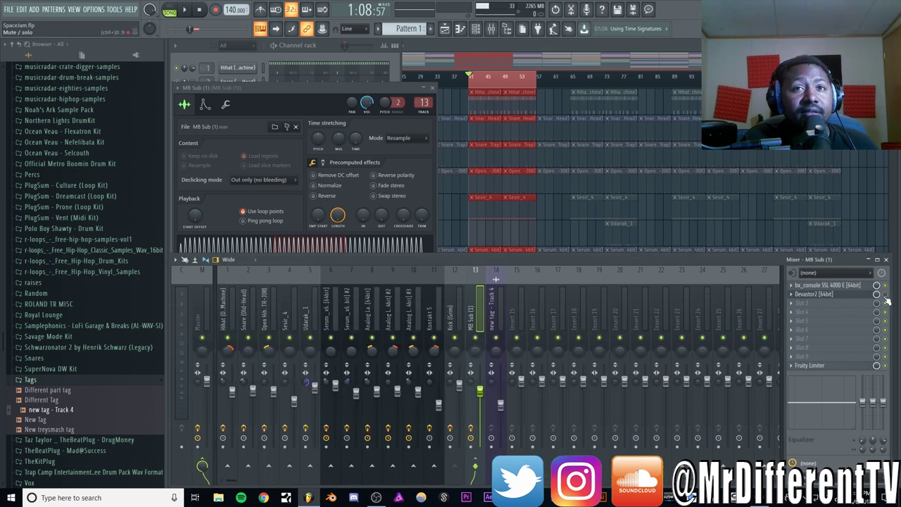
Step: Audition the kick and 808 section with Devastor2 bypassed and enabled on the MB Sub (1) mixer track
key("space")
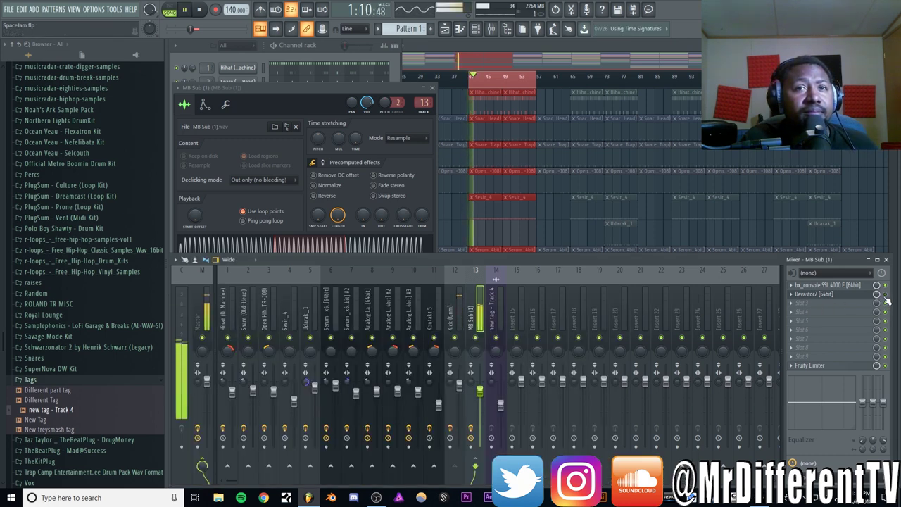
key("space")
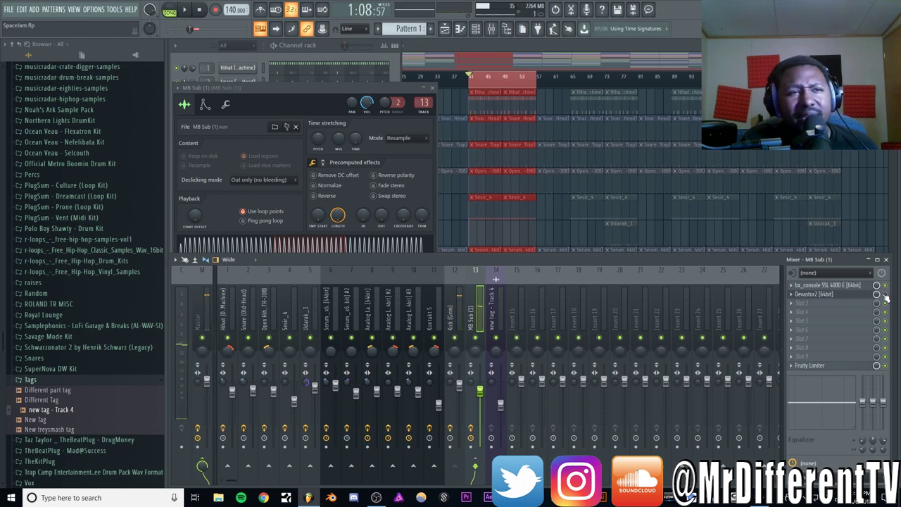
left_click(455, 317)
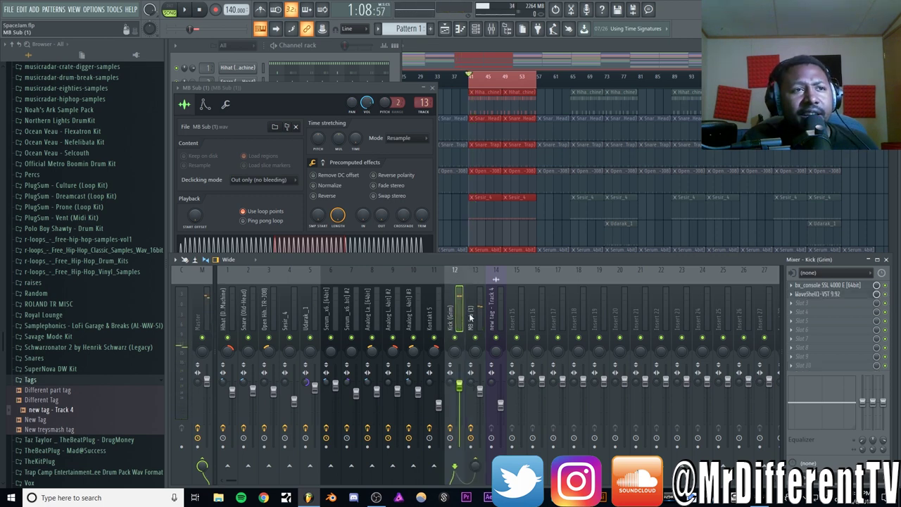
left_click(470, 322)
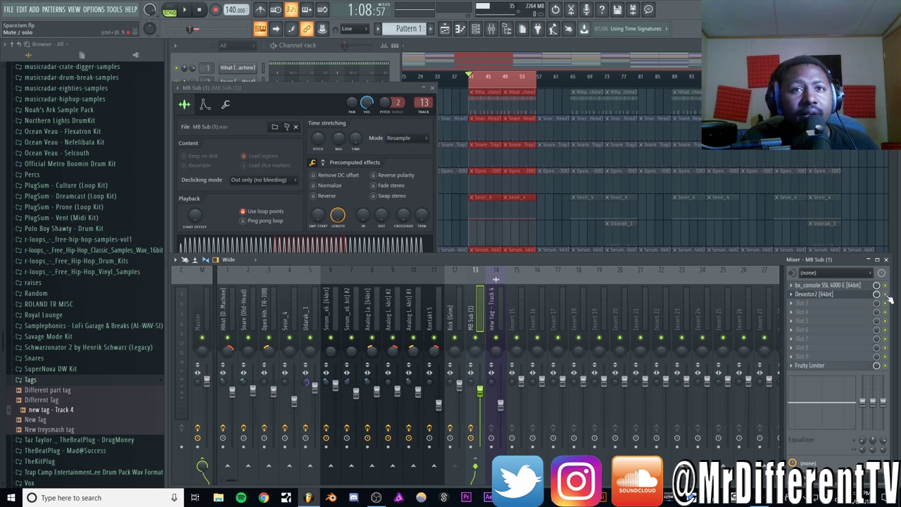
key("space")
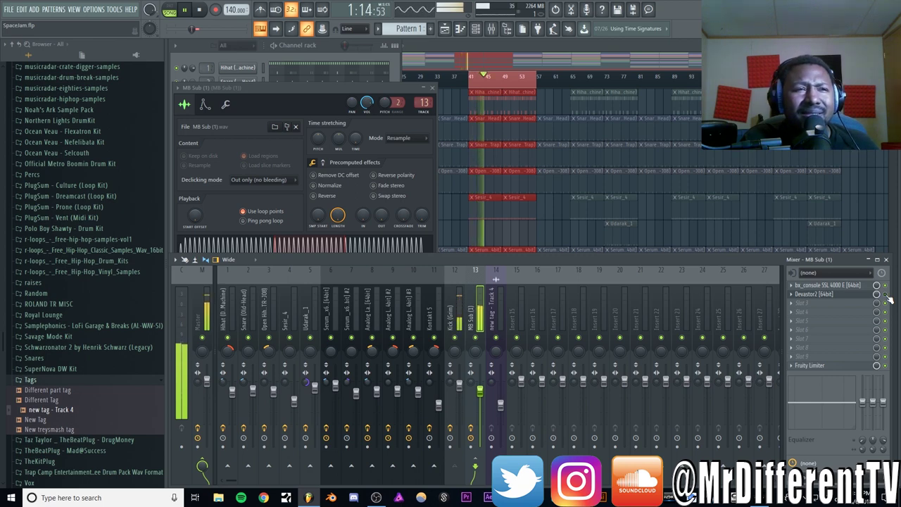
key("space")
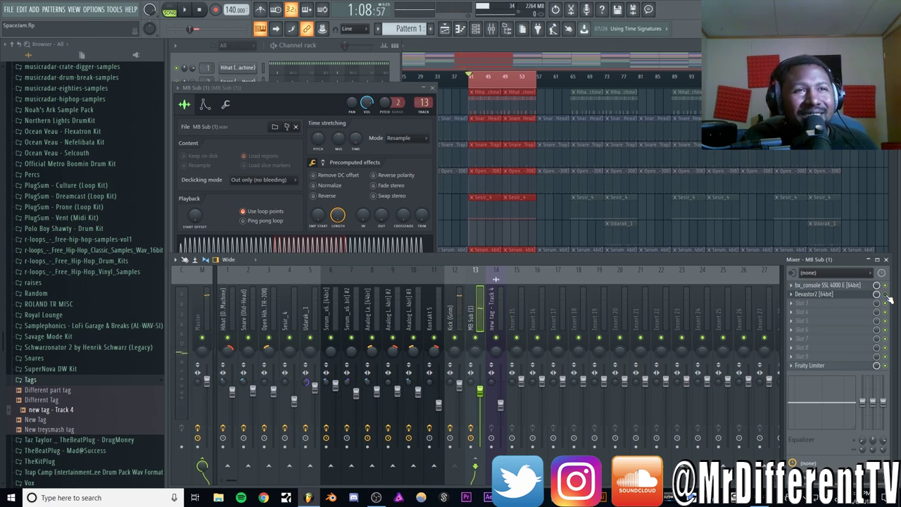
key("space")
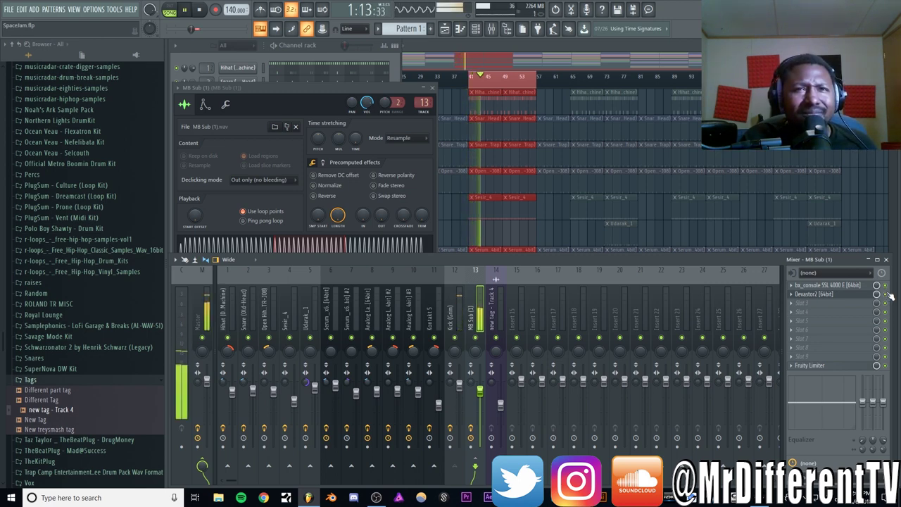
key("space")
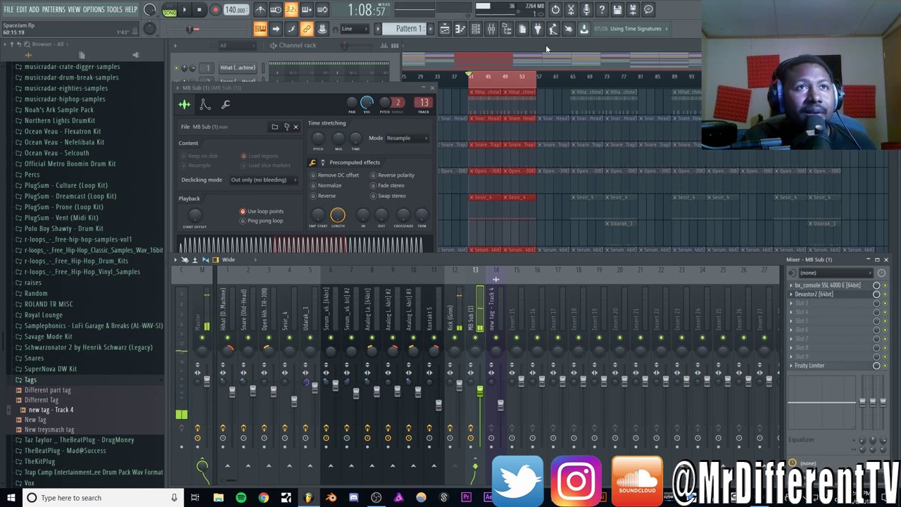
Step: Return to the playlist and turn all tracks back on
left_click(545, 44)
right_click(292, 110)
right_click(292, 110)
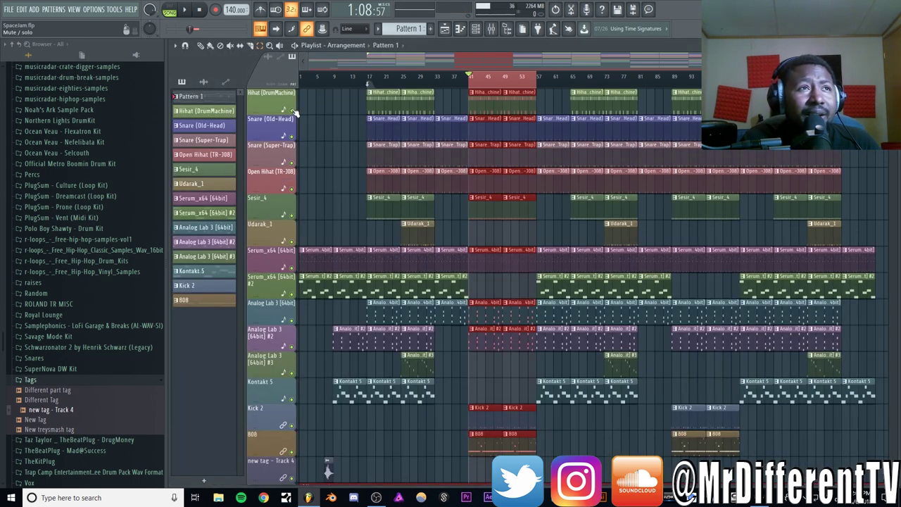
Step: Save the project and audition the selected playlist section with every track playing
left_click(8, 14)
left_click(19, 53)
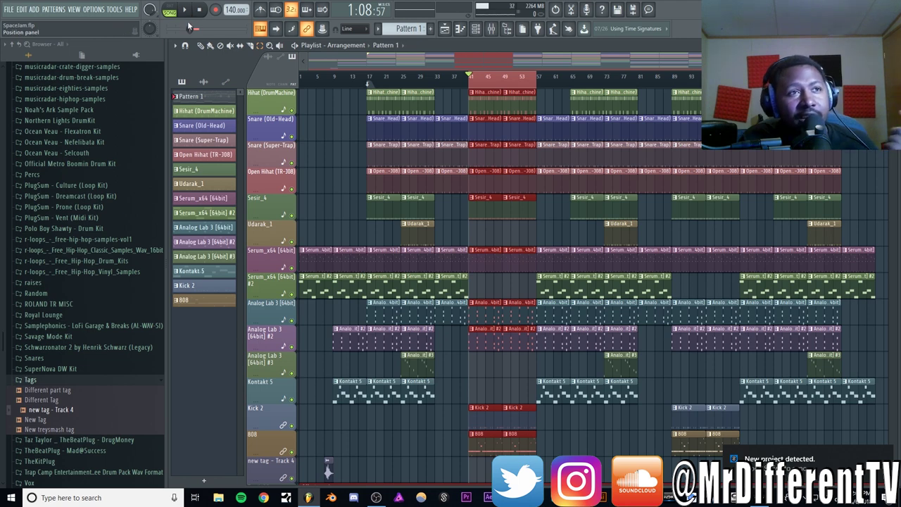
left_click(190, 15)
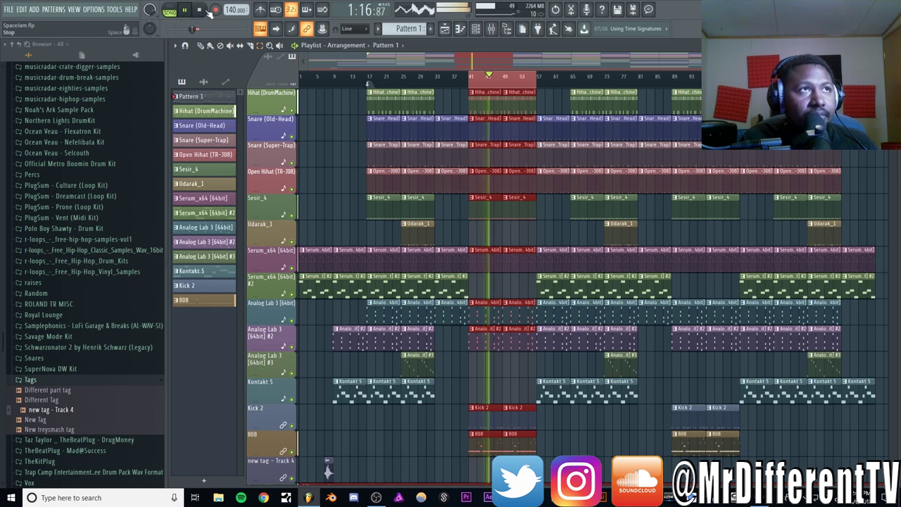
left_click(199, 10)
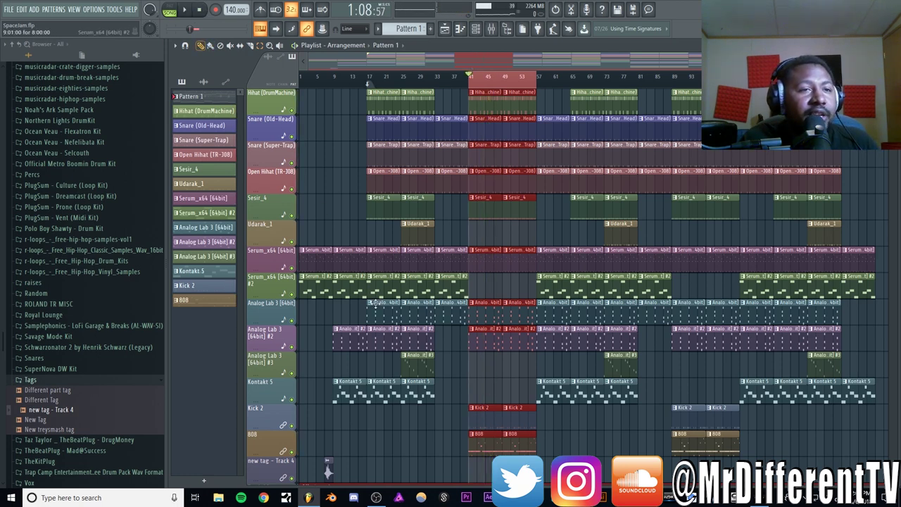
Step: In the 808 pattern's piano roll, add a trial D5 note near the end of bar 2, check its slide option and delete it
double_click(493, 451)
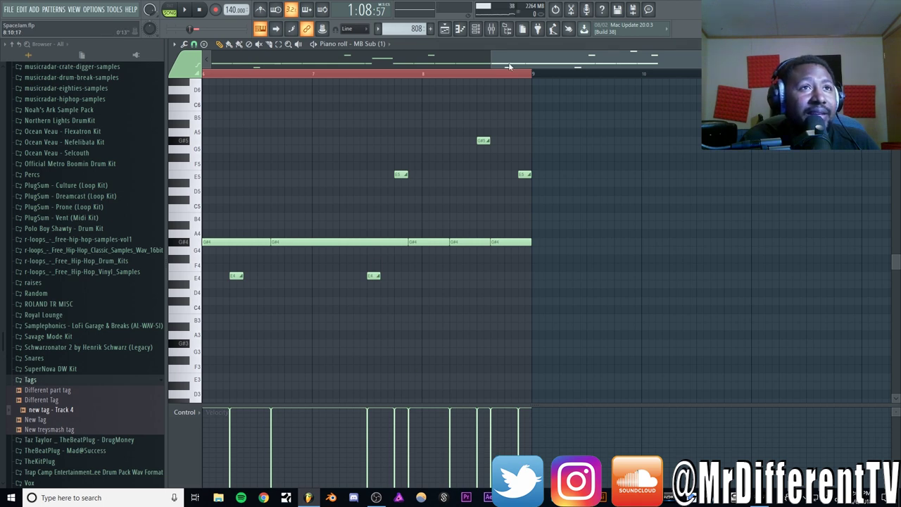
left_click_drag(509, 66, 368, 66)
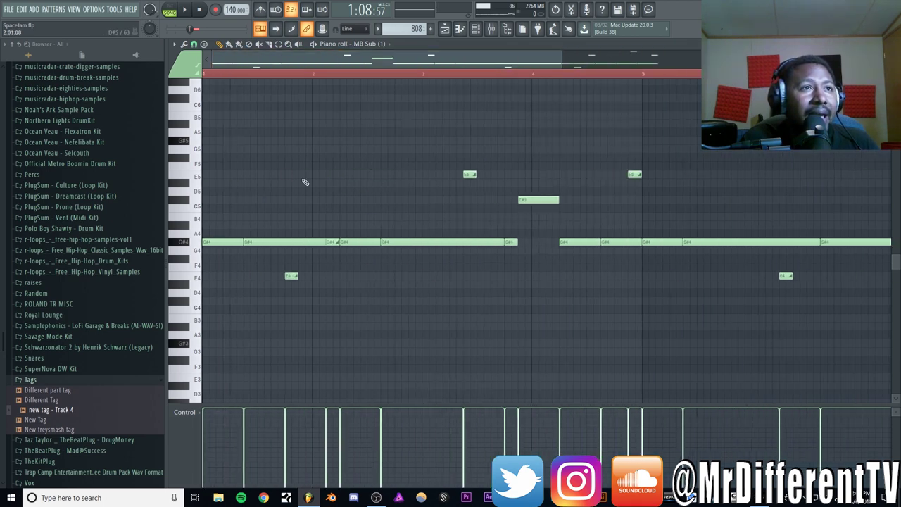
left_click(408, 188)
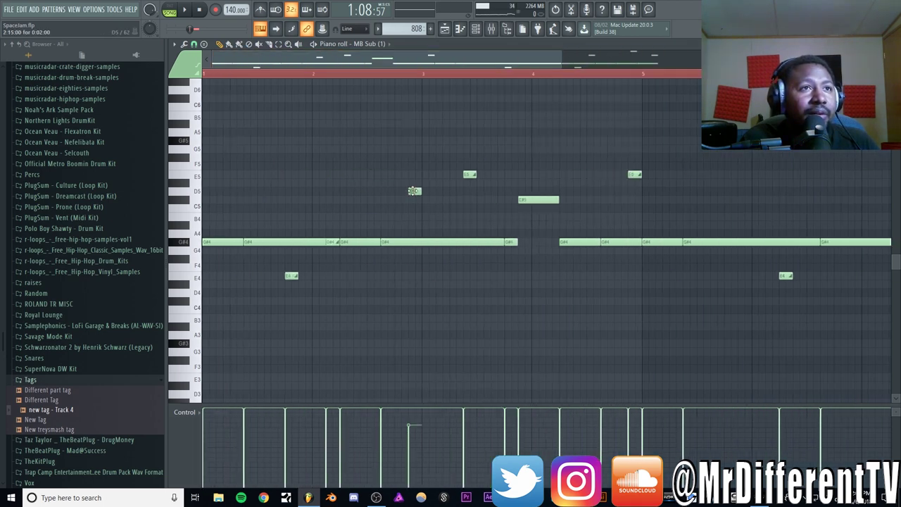
double_click(412, 190)
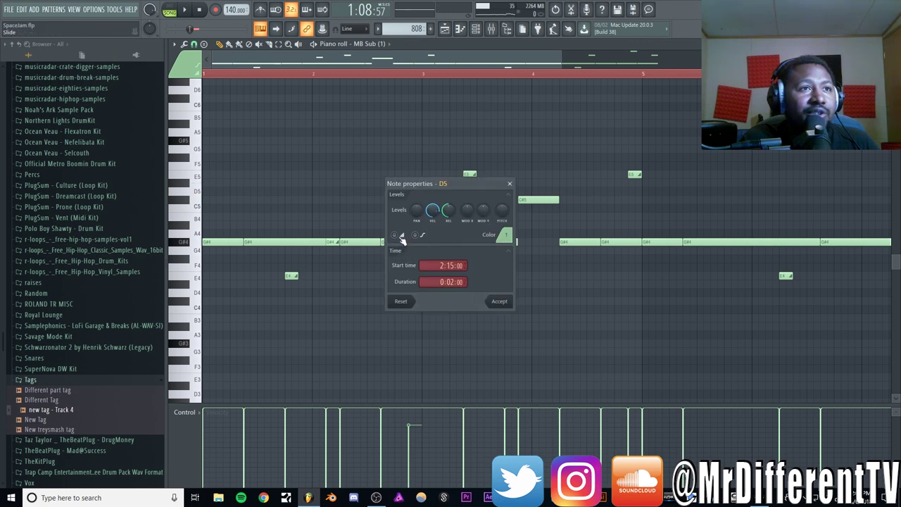
left_click(509, 183)
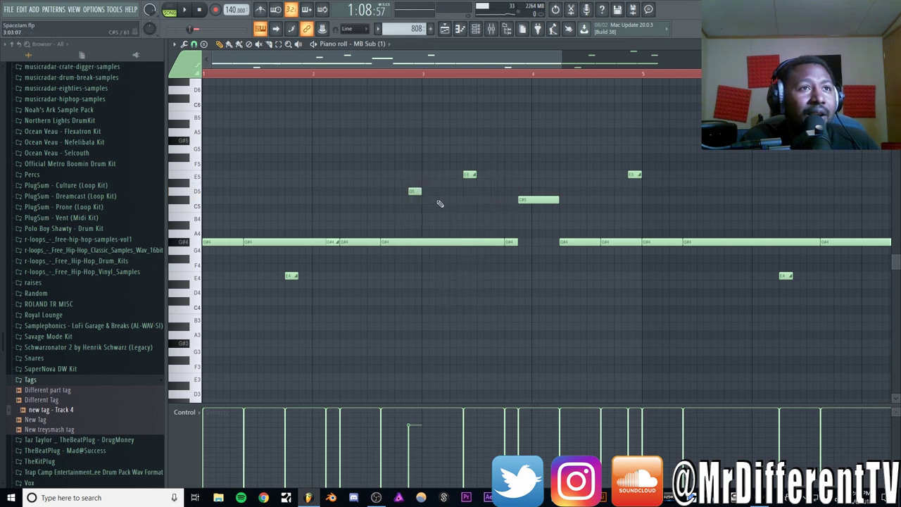
mouse_move(420, 193)
left_mouse_down()
mouse_move(472, 193)
mouse_move(411, 197)
left_mouse_up()
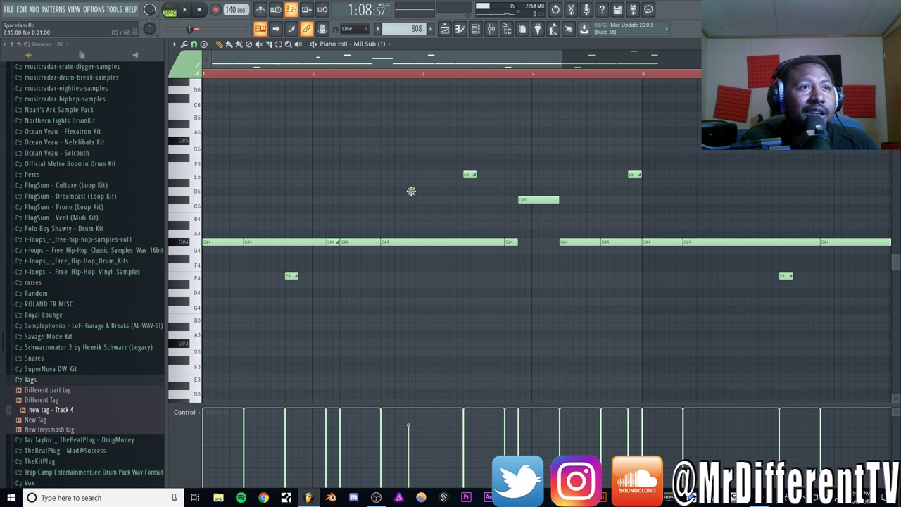
right_click(411, 190)
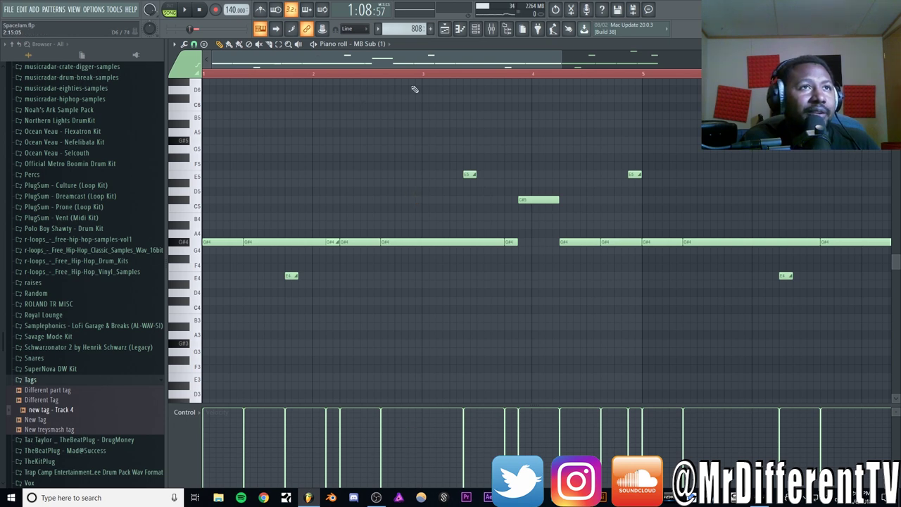
Step: Open the Master mixer track and review its bx_townhouse Buss Compressor and Dangerous BAX EQ Master settings
left_click(460, 29)
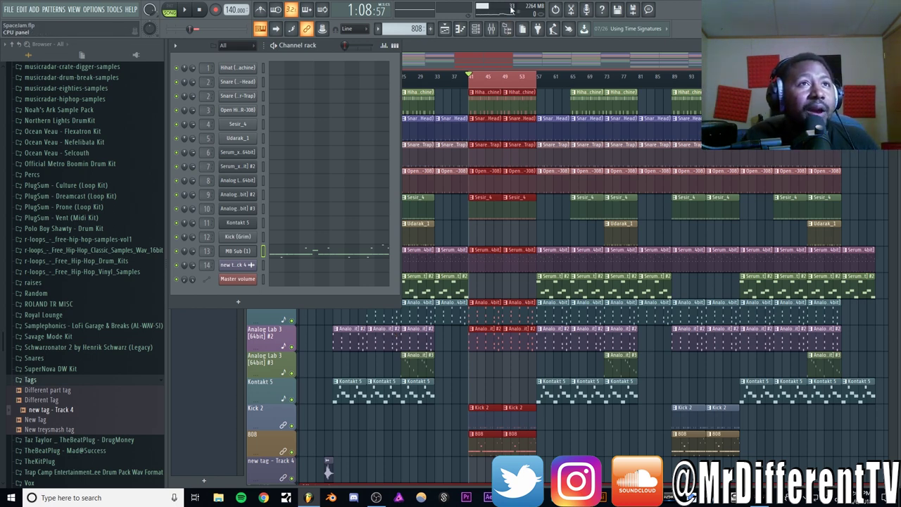
left_click(490, 28)
left_click(196, 327)
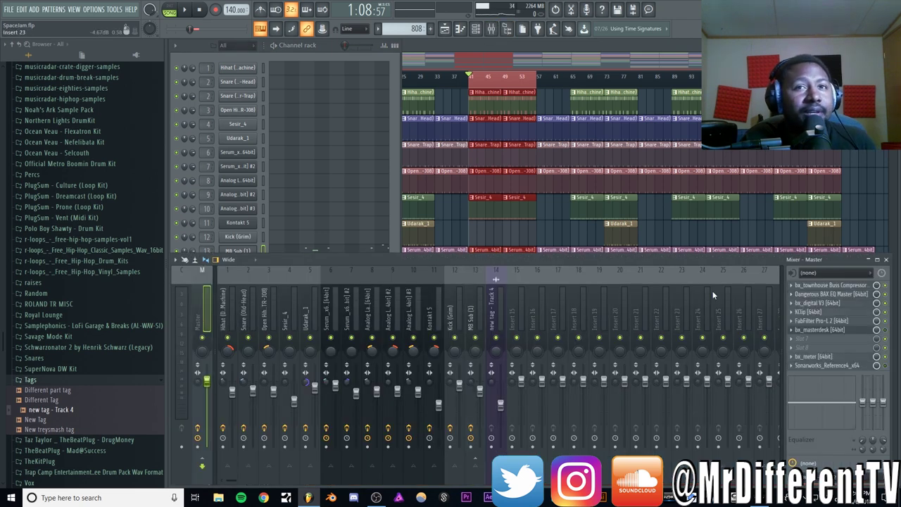
left_click(824, 287)
left_click_drag(529, 145, 391, 191)
left_click(830, 294)
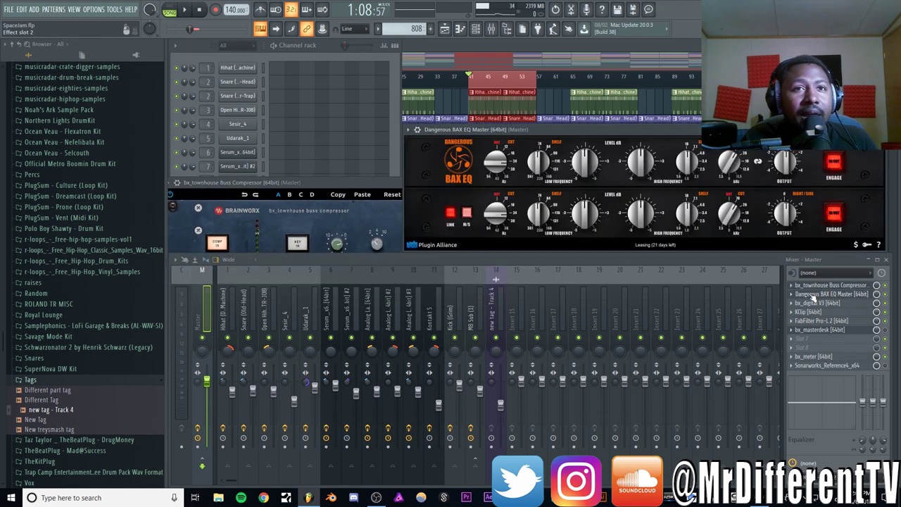
left_click_drag(645, 135, 408, 268)
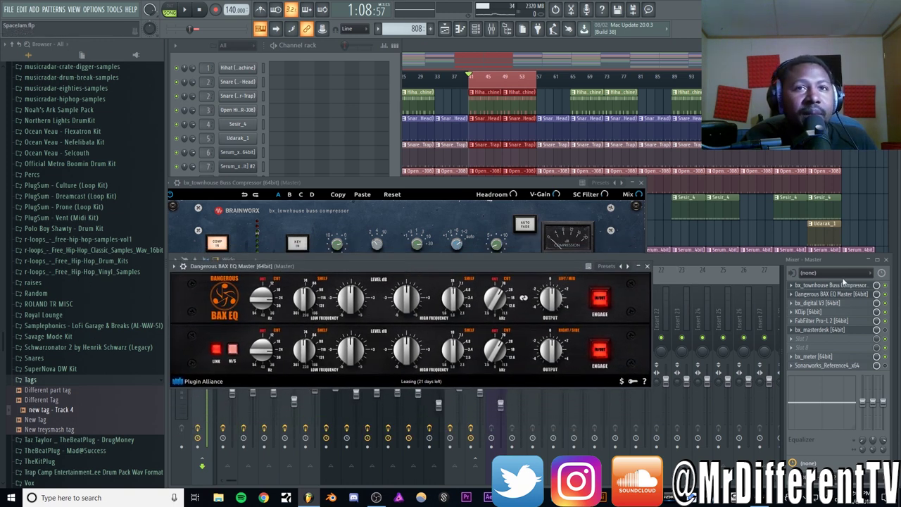
Step: Review the bx_digital V3 equalizer and bx_masterdesk settings on the Master track and close both effect windows
left_click(820, 303)
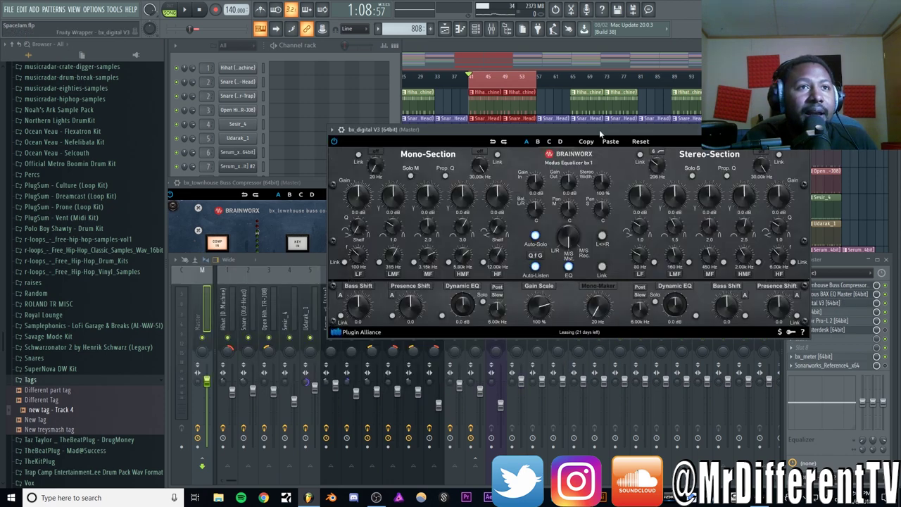
left_click_drag(599, 129, 448, 178)
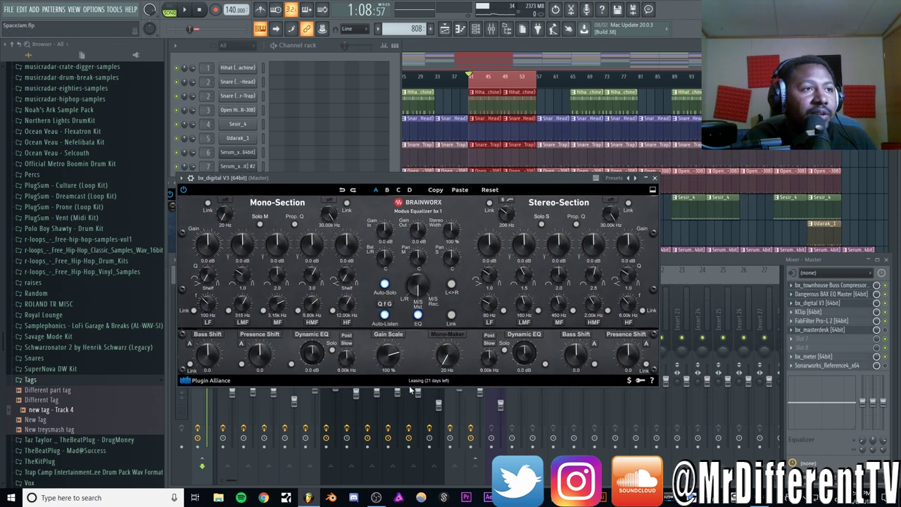
left_click_drag(299, 178, 295, 214)
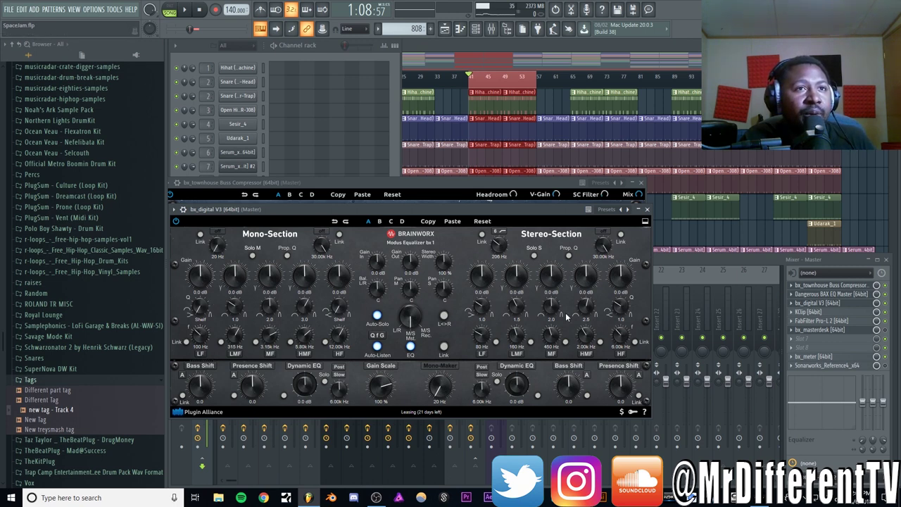
left_click(647, 210)
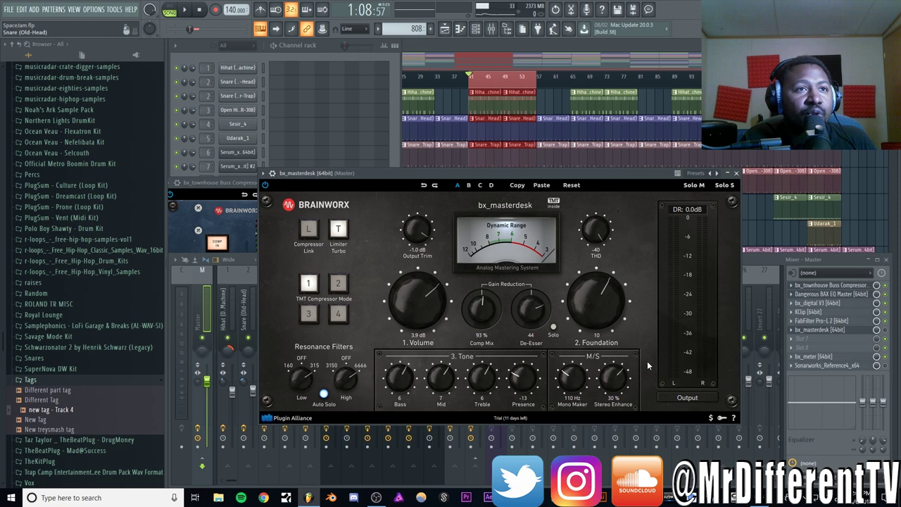
left_click(734, 179)
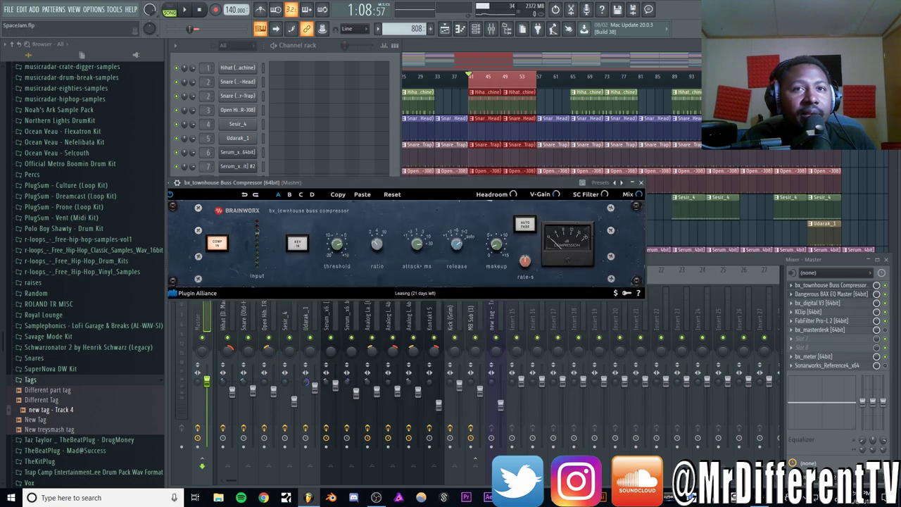
Step: Review the KClip and FabFilter Pro-L 2 settings on the Master track and close both effect windows
left_click(811, 314)
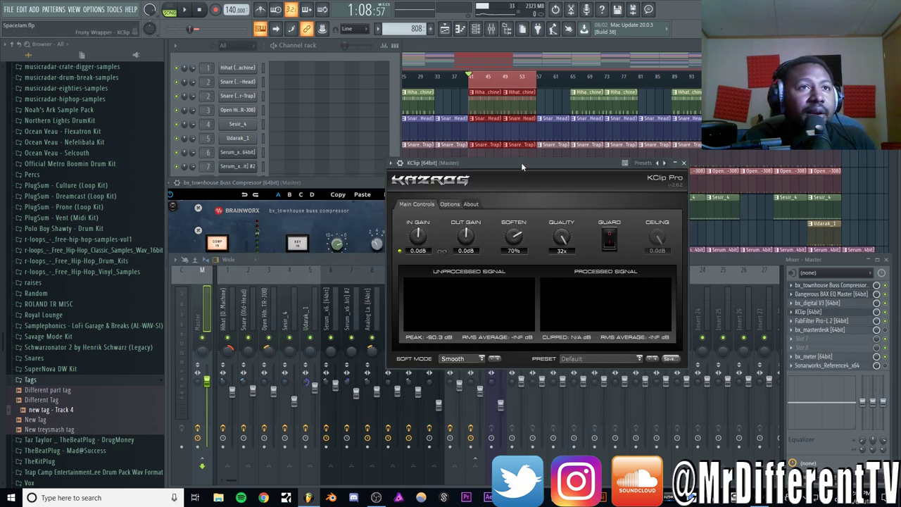
left_click_drag(520, 162, 303, 221)
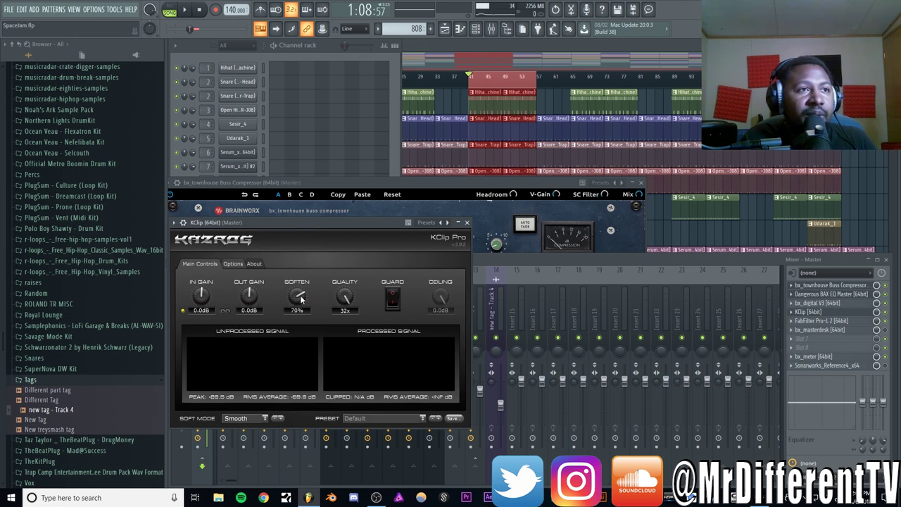
left_click(466, 222)
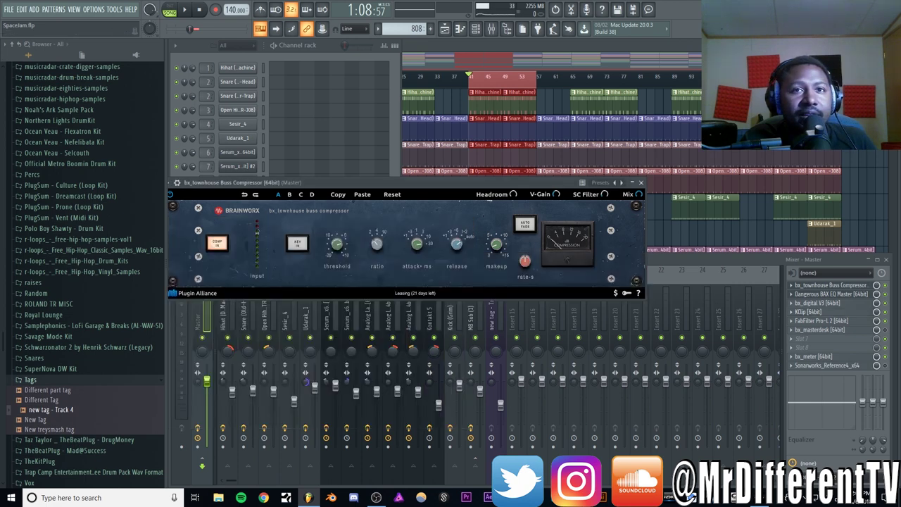
left_click(817, 321)
left_click_drag(575, 52, 341, 255)
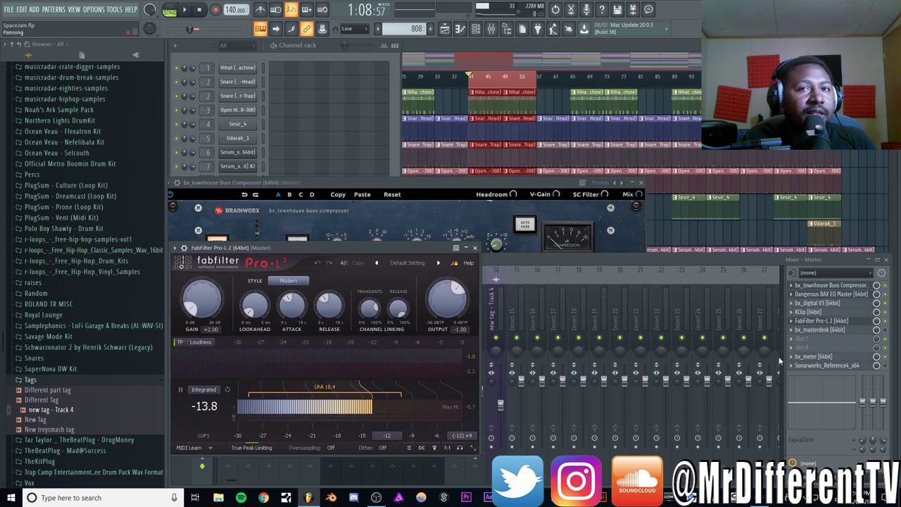
left_click(474, 248)
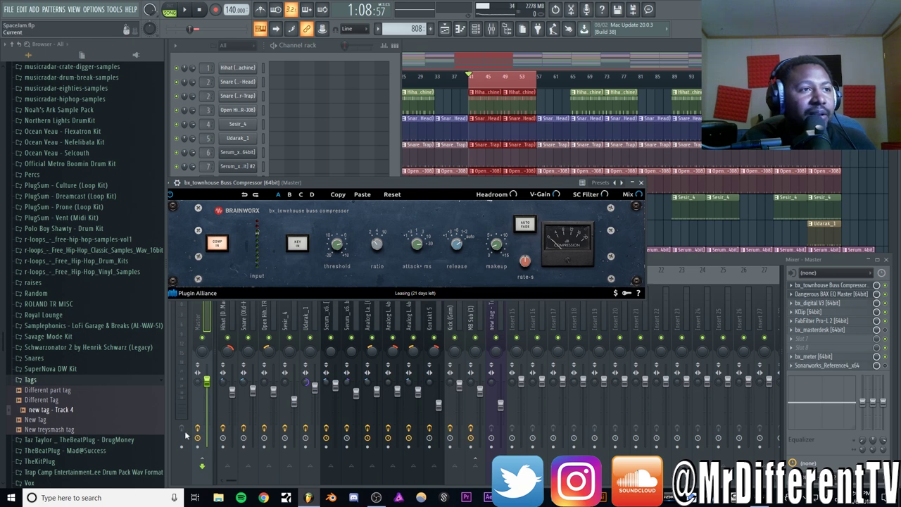
Step: Audition the selected playlist section through the Master track, stop playback and close the bx_townhouse Buss Compressor window
key("space")
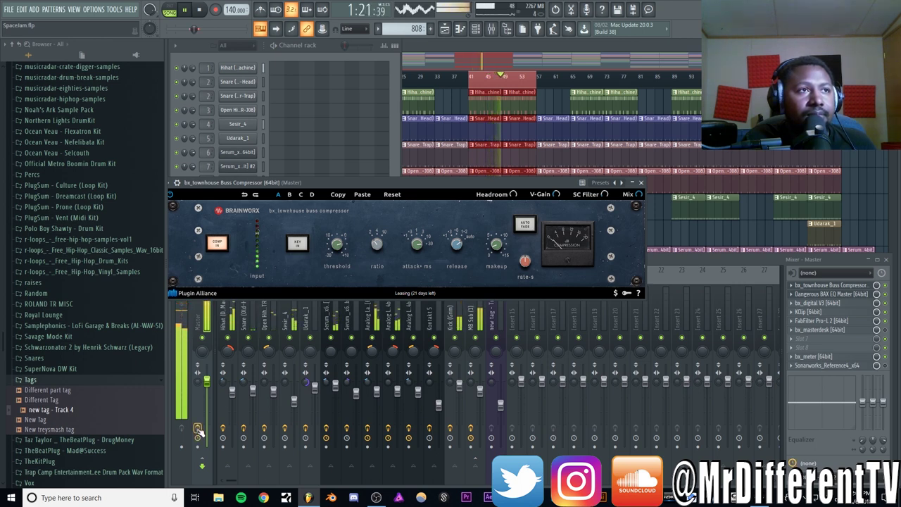
key("space")
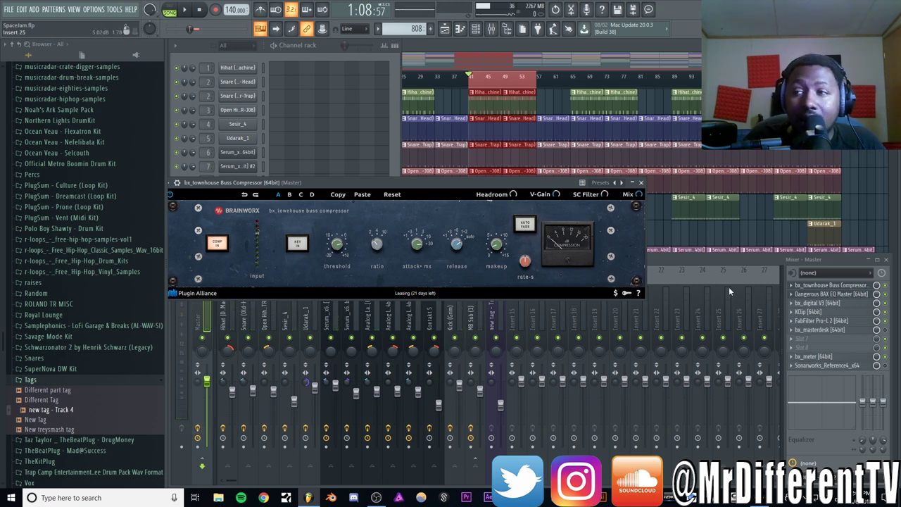
left_click(641, 183)
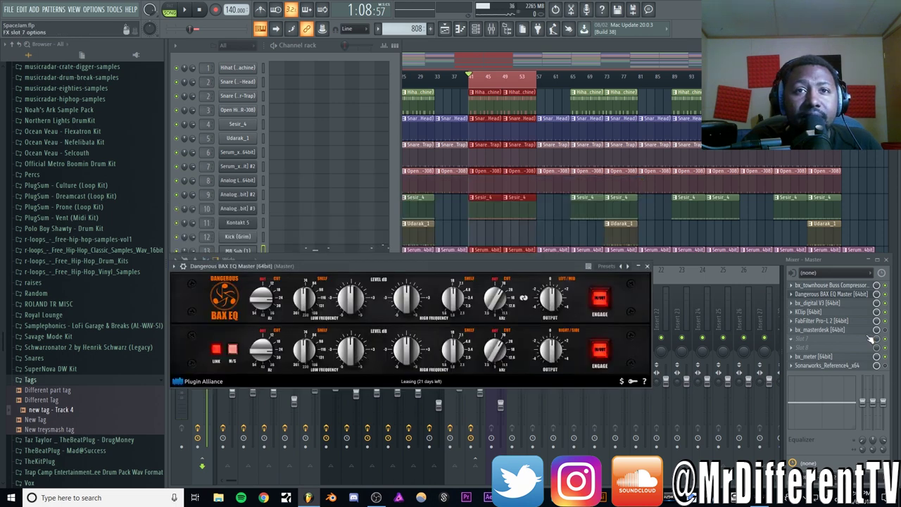
Step: Open the Master track's bx_meter and Sonarworks Reference 4, and switch Sonarworks to the Beyerdynamic DT 770 Pro 80 Ohm headphone profile
left_click(817, 356)
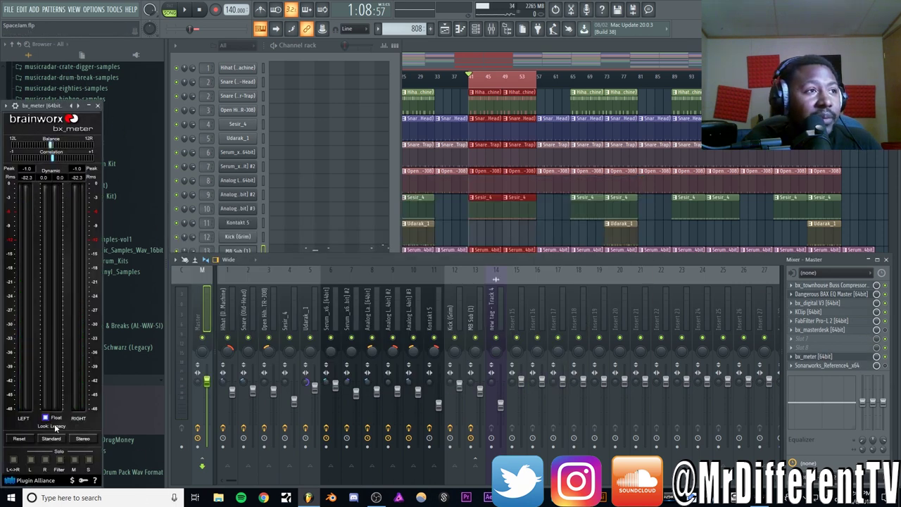
left_click(818, 366)
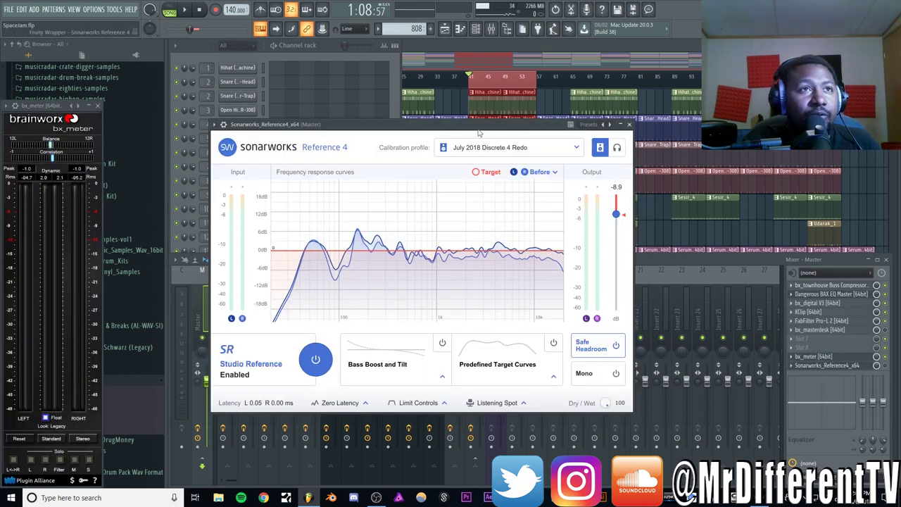
left_click_drag(477, 130, 442, 204)
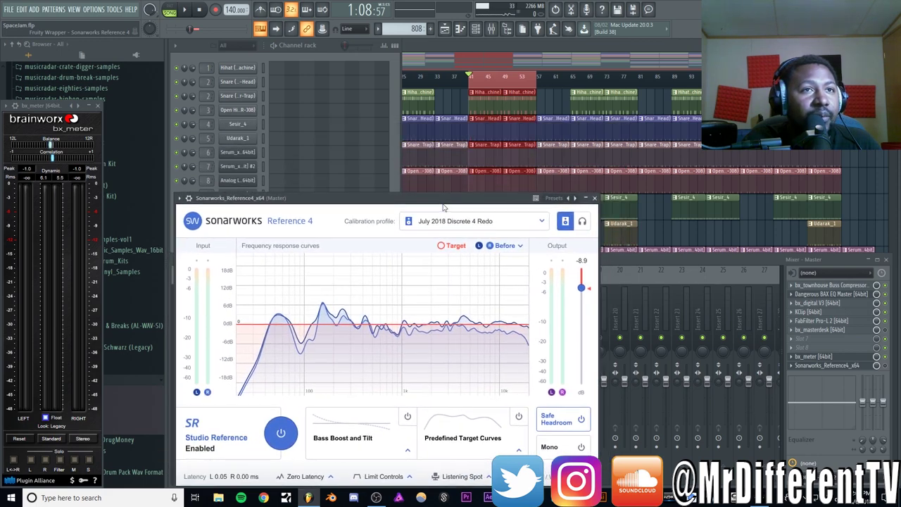
left_click(582, 222)
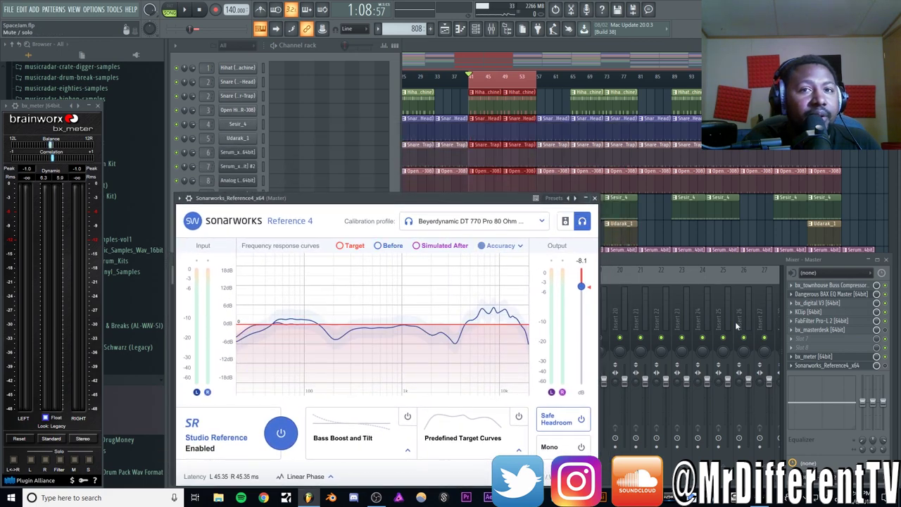
Step: Close the Sonarworks Reference 4 and Dangerous BAX EQ Master windows and bring the full playlist arrangement to the front
left_click(594, 198)
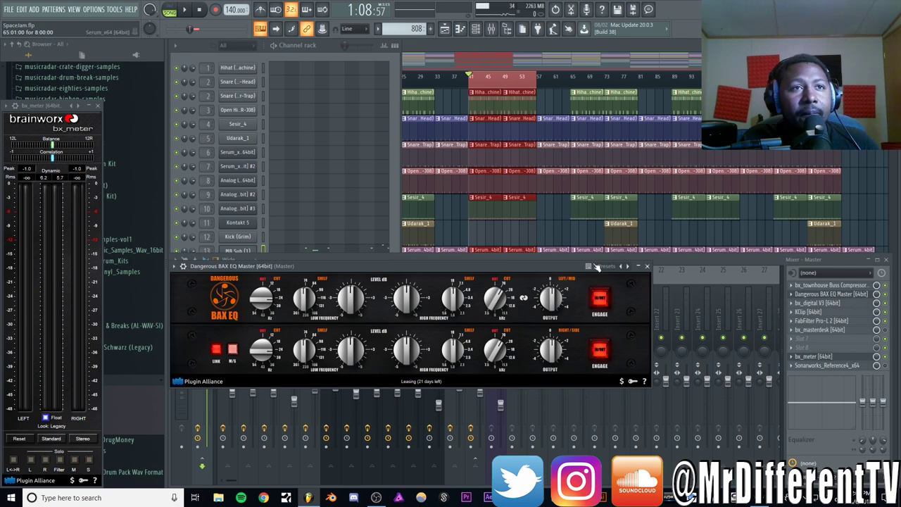
left_click(651, 267)
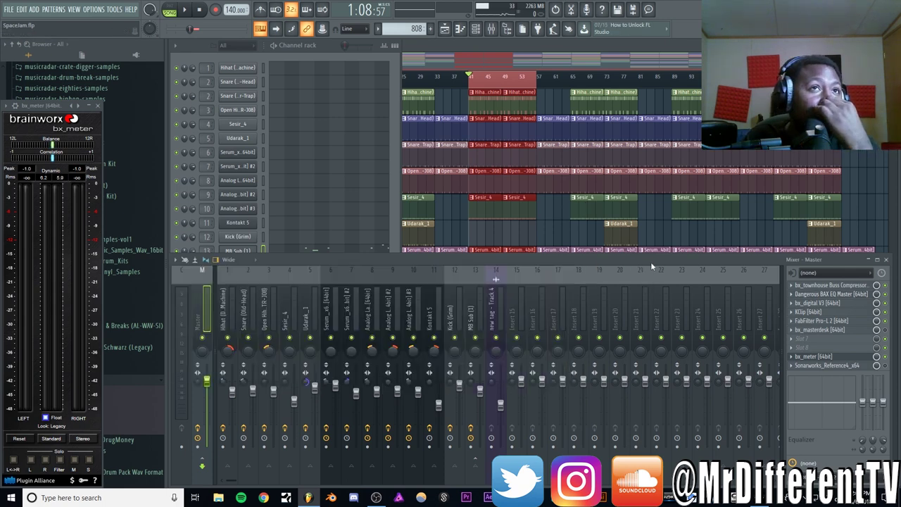
left_click(539, 51)
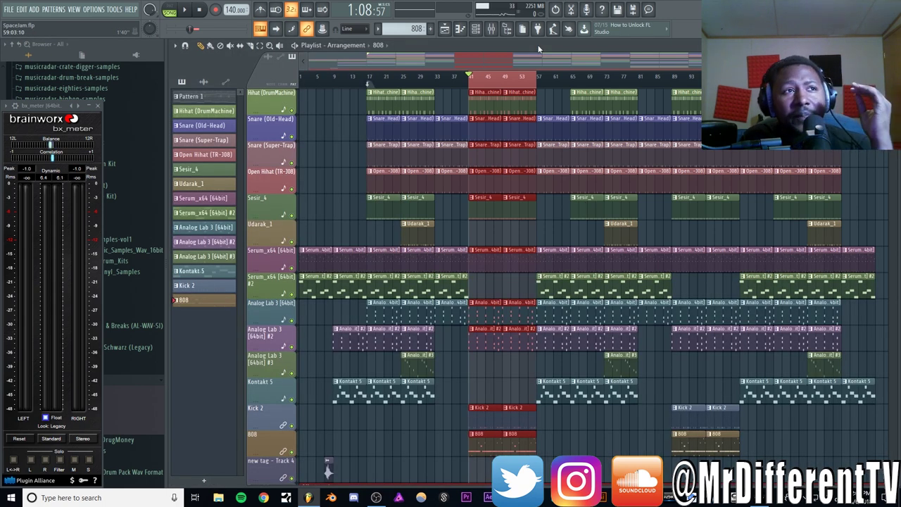